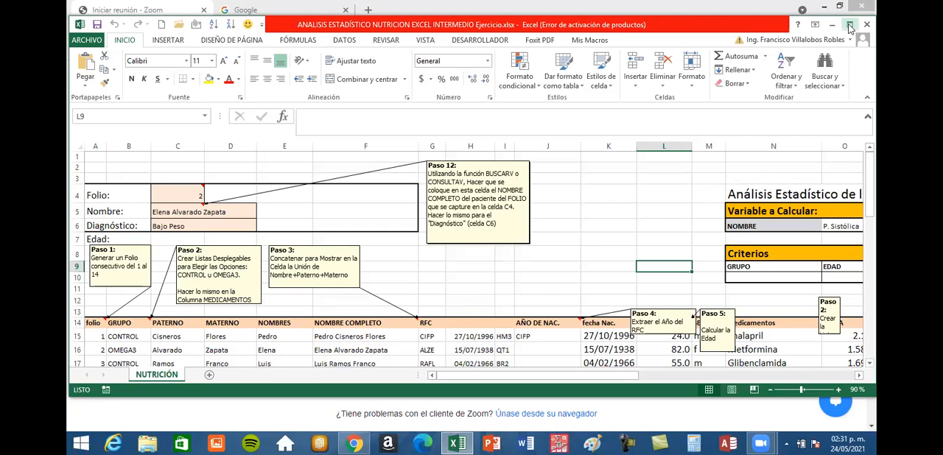
Examine the Paso 12 instructions about subtotals and pivot tables on the NUTRICIÓN sheet.
left_click(849, 28)
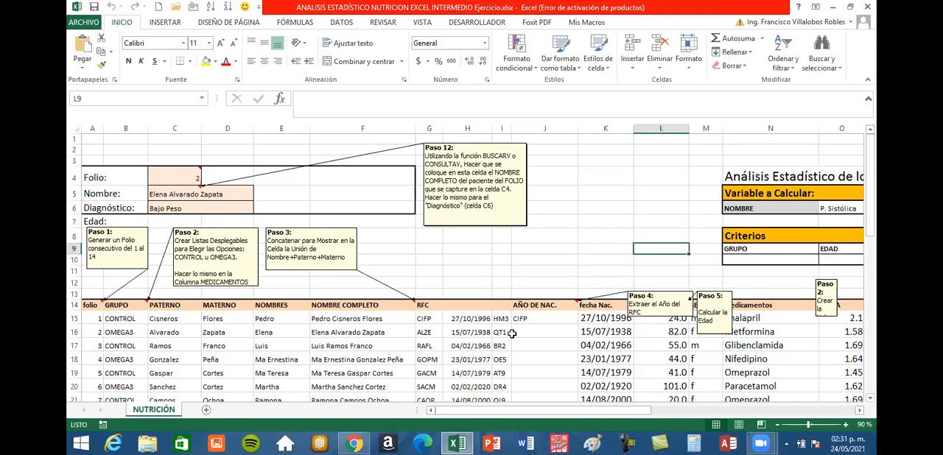
scroll(512, 334, "down", 3)
scroll(512, 333, "down", 11)
scroll(512, 333, "up", 2)
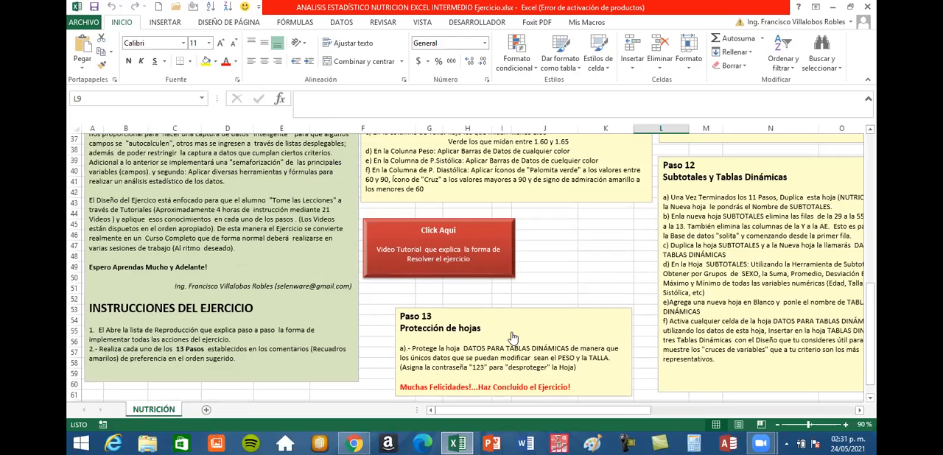
scroll(513, 337, "up", 5)
scroll(743, 278, "down", 6)
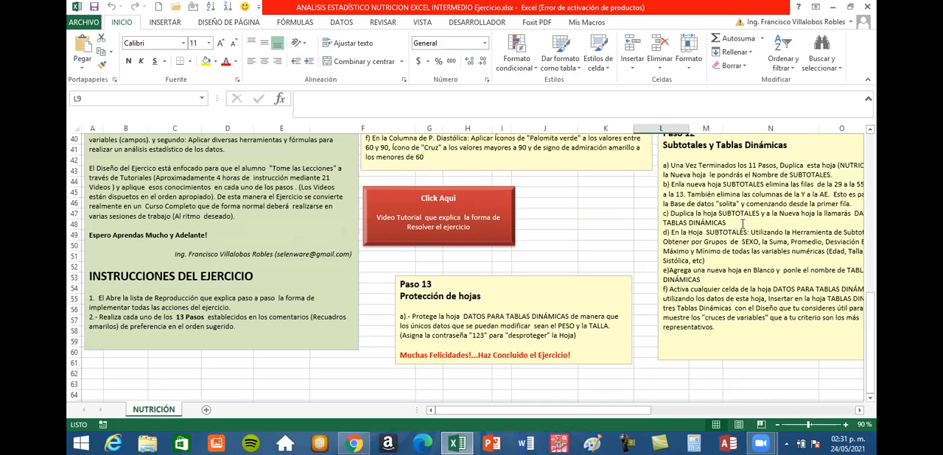
scroll(600, 239, "up", 1)
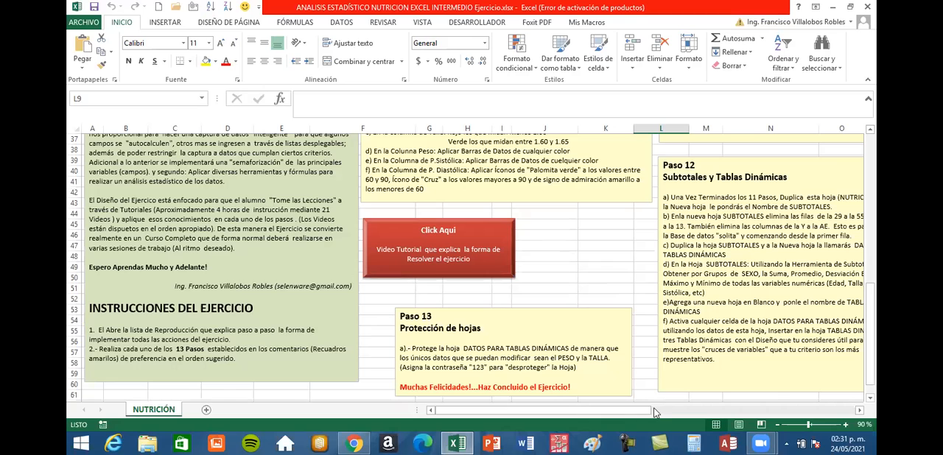
left_click_drag(635, 411, 703, 411)
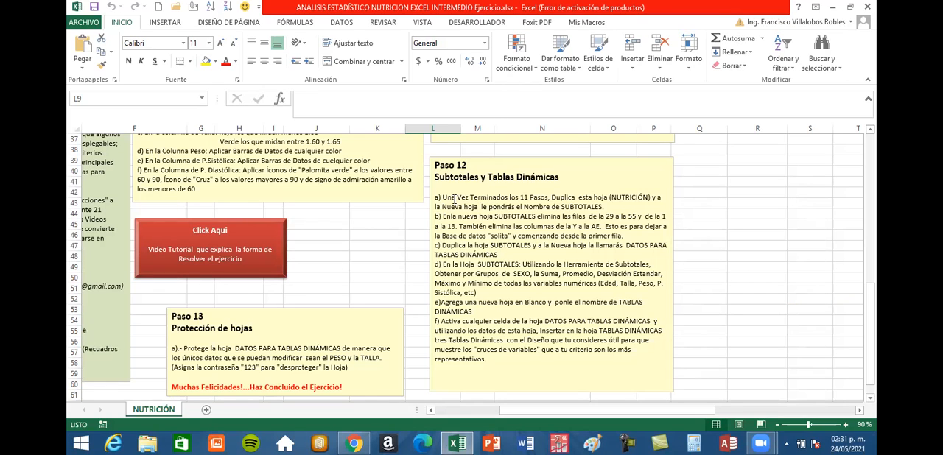
left_click(845, 424)
left_click(845, 425)
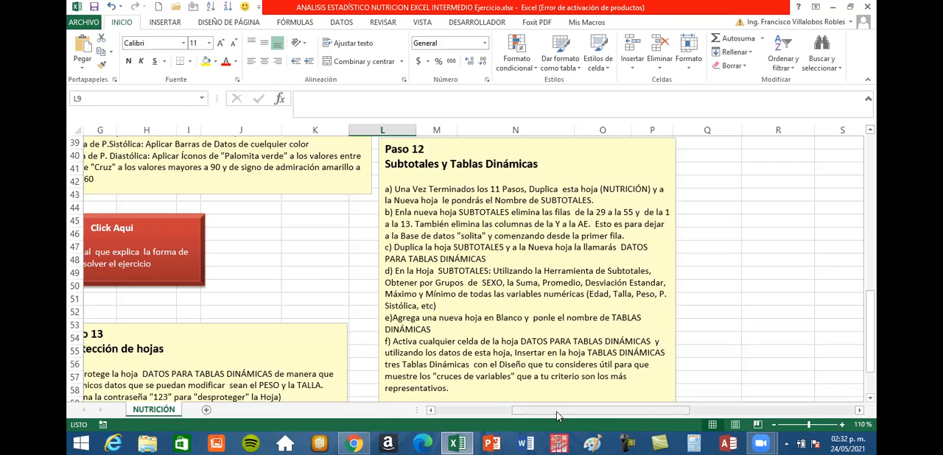
Create a copy of the NUTRICIÓN sheet and place it at the end of the same workbook.
left_click_drag(558, 416, 480, 416)
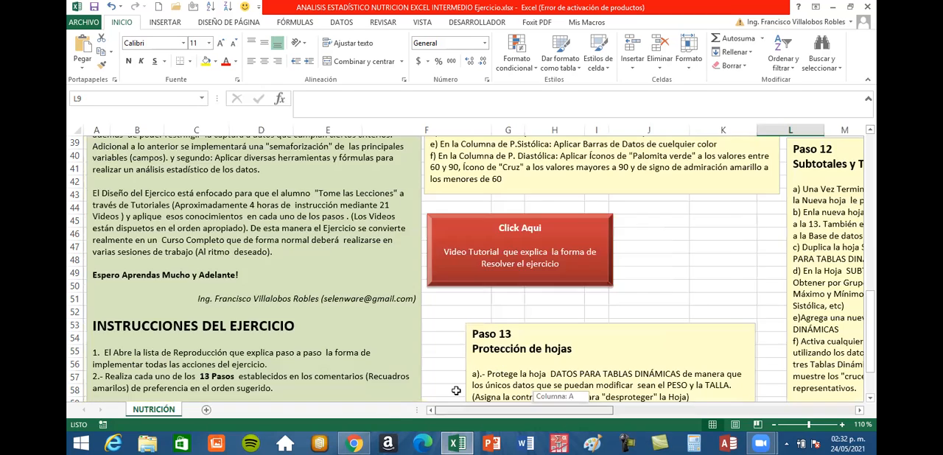
right_click(164, 413)
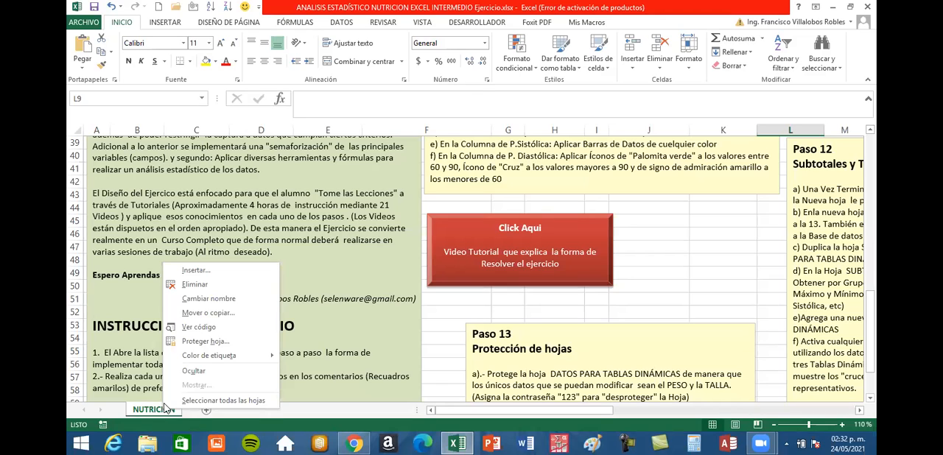
left_click(198, 313)
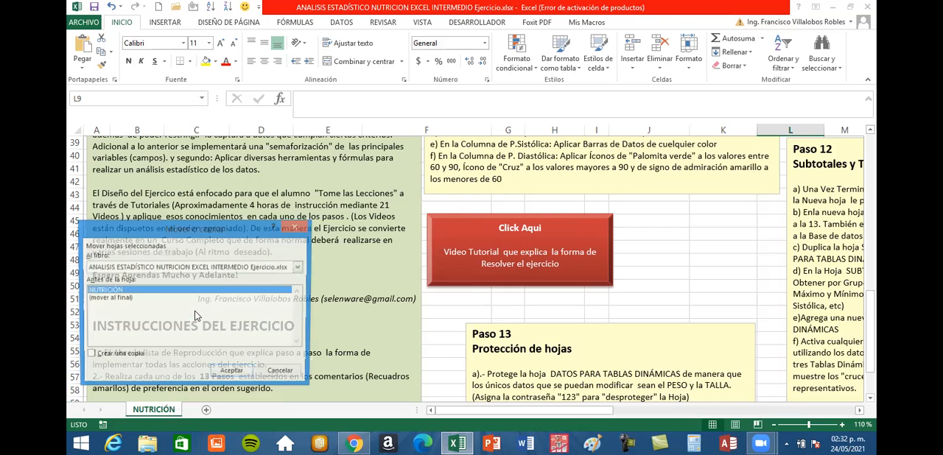
left_click_drag(246, 228, 512, 160)
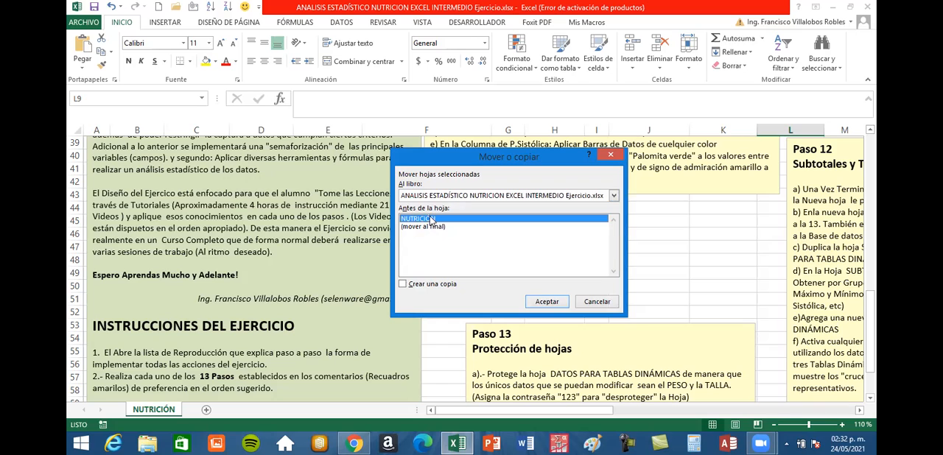
left_click(404, 286)
left_click(418, 227)
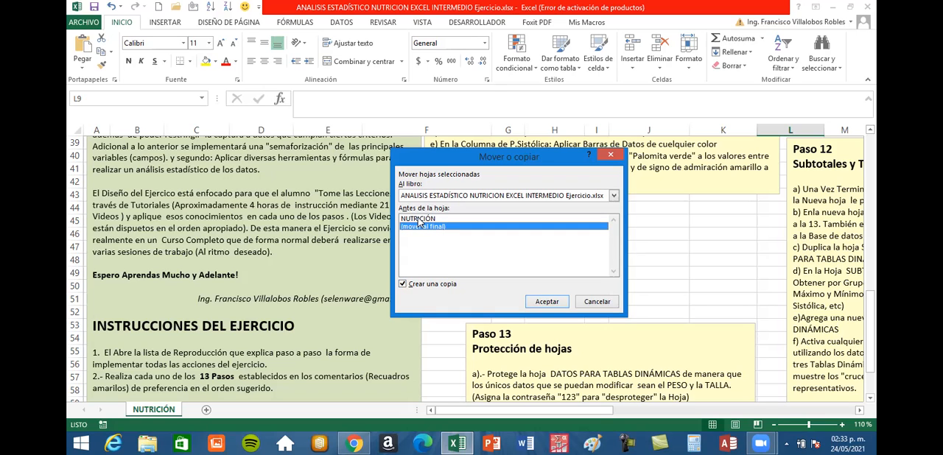
left_click(544, 301)
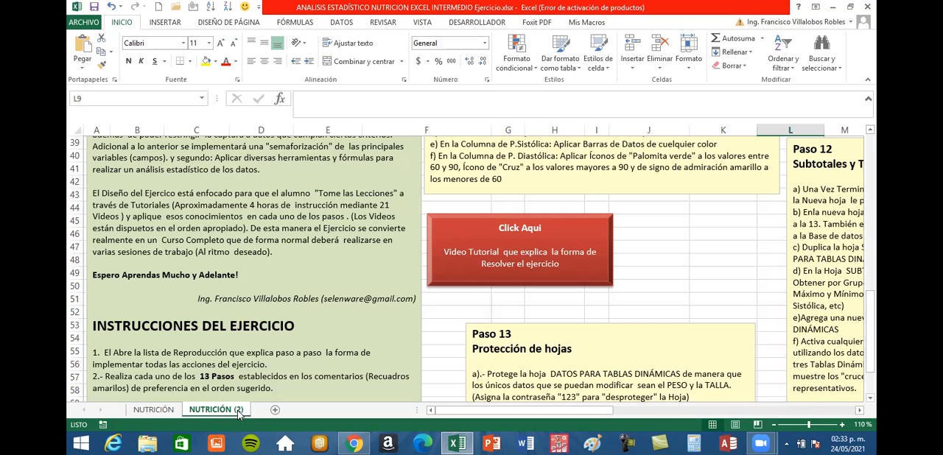
Rename the copied sheet as SUBTOTALES.
scroll(238, 413, "down", 2)
scroll(238, 413, "up", 2)
double_click(238, 409)
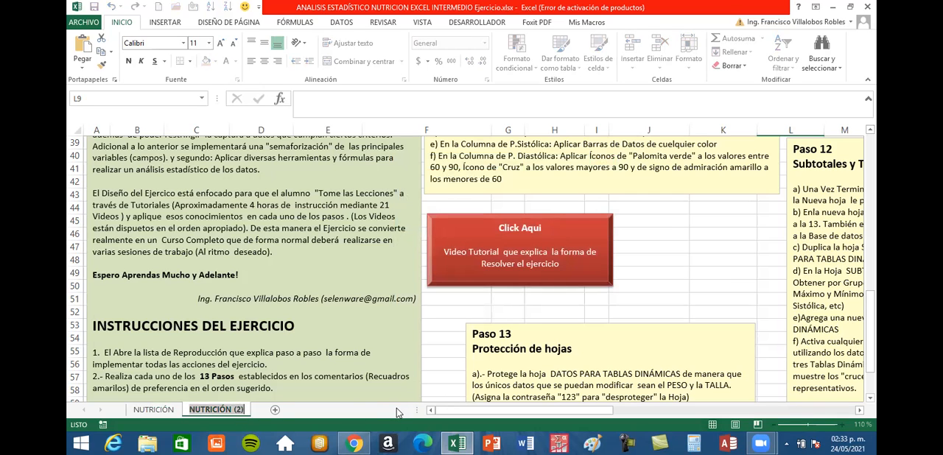
key("BackSpace")
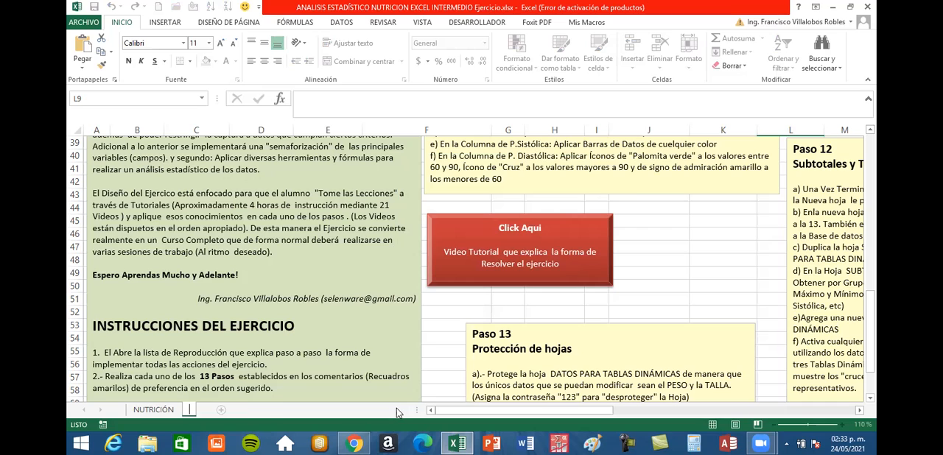
type("SUBTO")
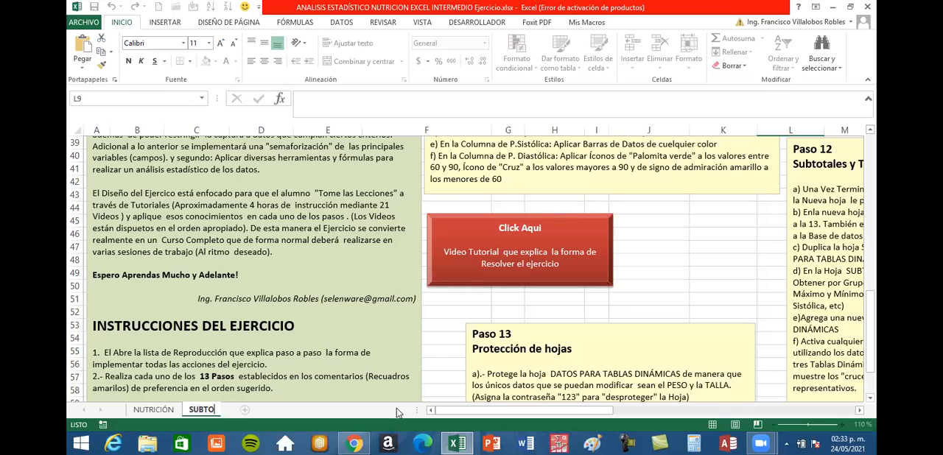
type("TALES")
key("Return")
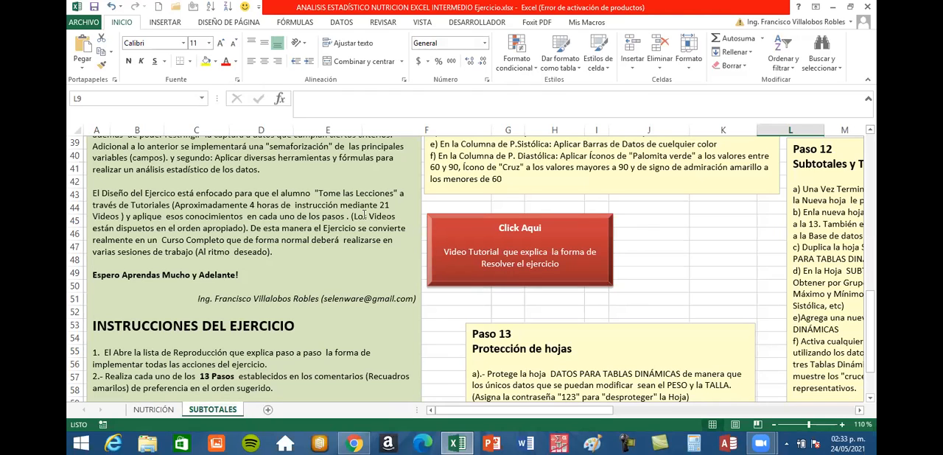
Examine the extent of the patient database on the SUBTOTALES sheet, from the folio column through the DX column.
scroll(364, 216, "up", 13)
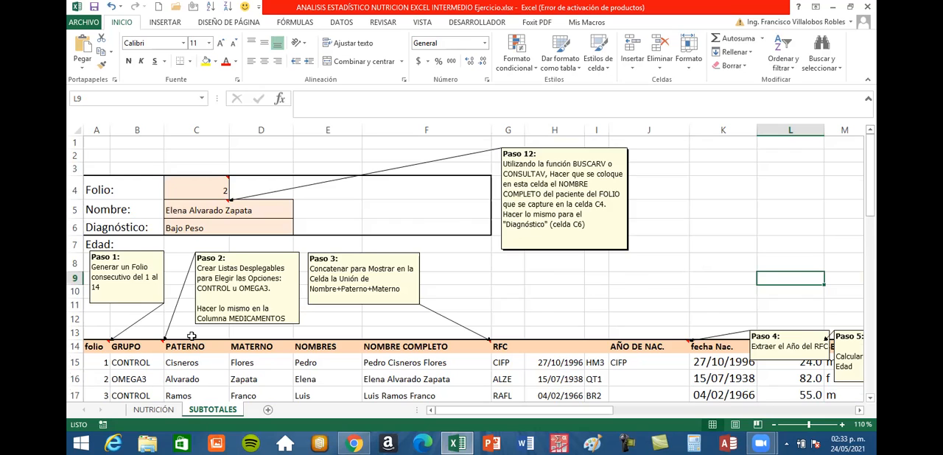
scroll(192, 336, "down", 2)
left_click_drag(102, 248, 201, 247)
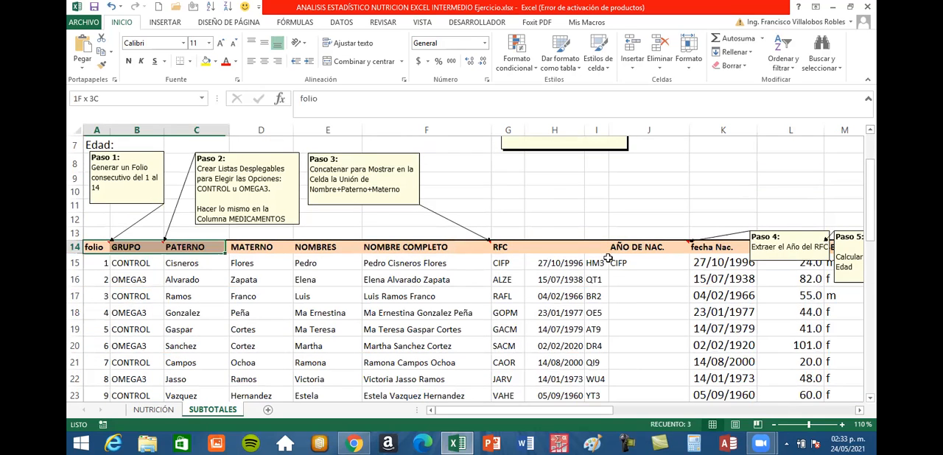
left_click(875, 272, "shift")
left_click_drag(876, 271, 746, 369)
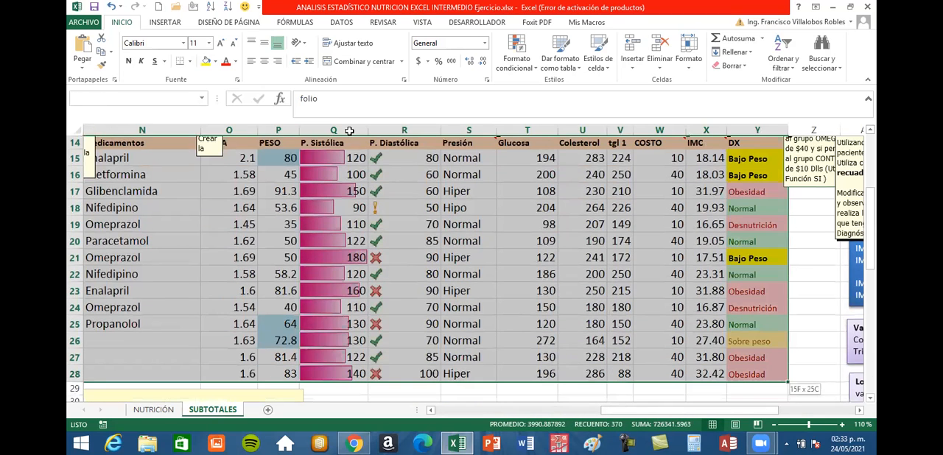
scroll(445, 278, "up", 5)
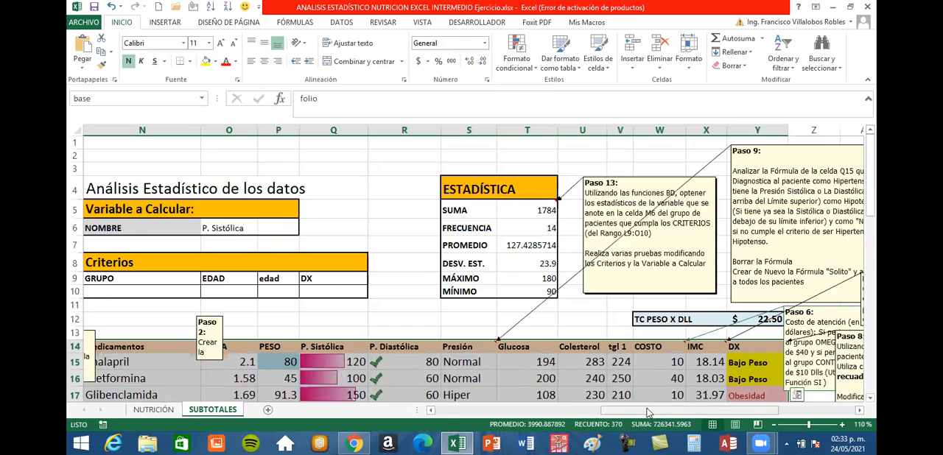
left_click_drag(649, 412, 451, 416)
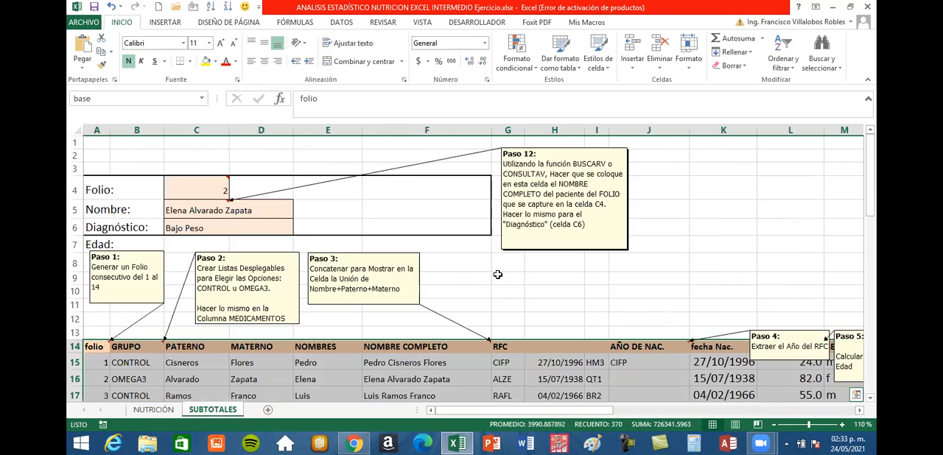
left_click(495, 273)
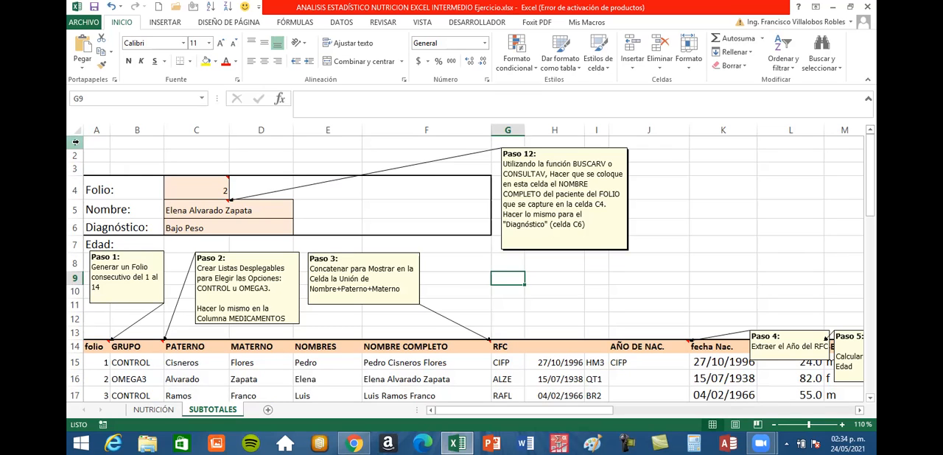
Delete rows 1 to 13 above the database header on the SUBTOTALES sheet.
left_click_drag(77, 142, 75, 333)
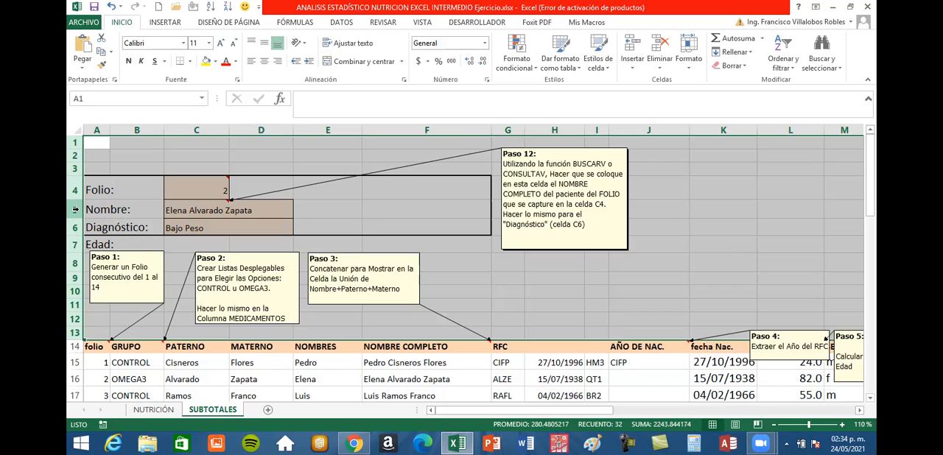
right_click(76, 210)
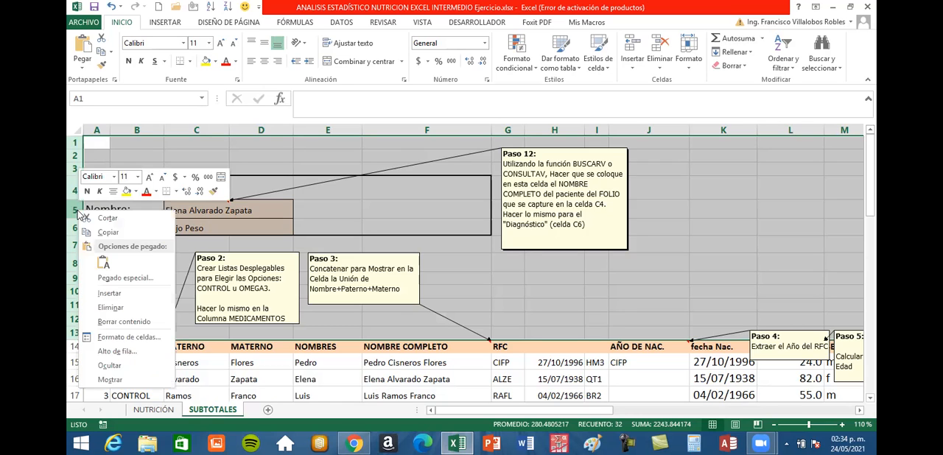
left_click(110, 308)
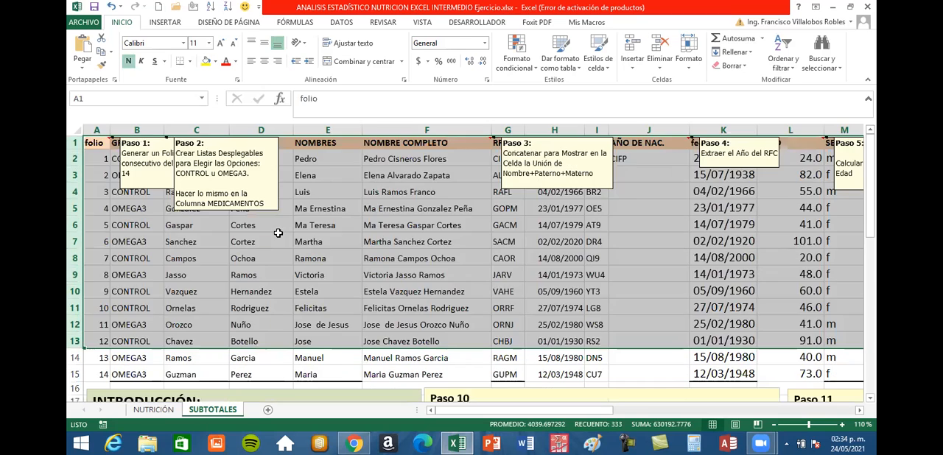
left_click(278, 238)
Delete rows 16 to 50 below the last patient record on the SUBTOTALES sheet.
scroll(326, 182, "down", 3)
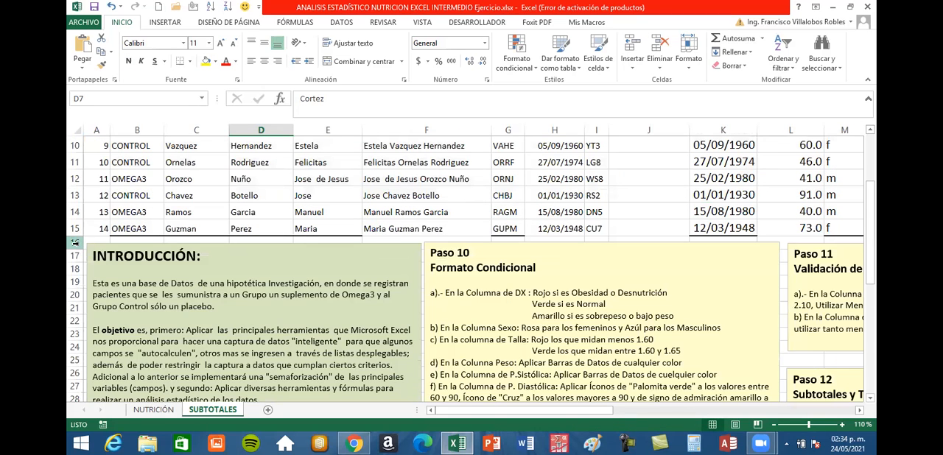
mouse_move(76, 243)
left_mouse_down()
mouse_move(70, 442)
mouse_move(88, 112)
mouse_move(78, 208)
mouse_move(76, 198)
left_mouse_up()
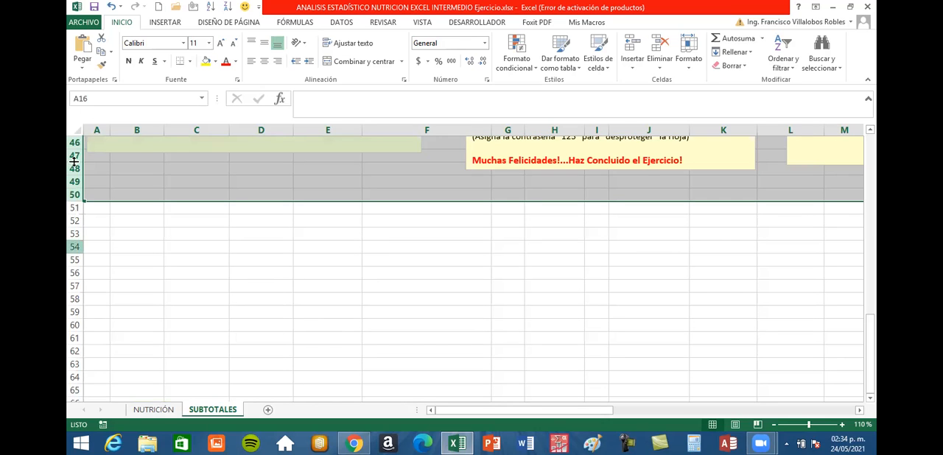
scroll(75, 168, "up", 5)
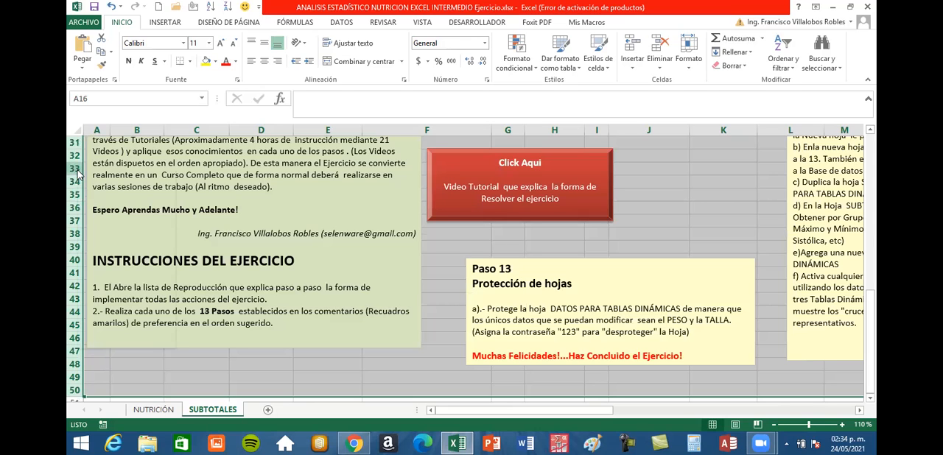
right_click(76, 171)
left_click(112, 267)
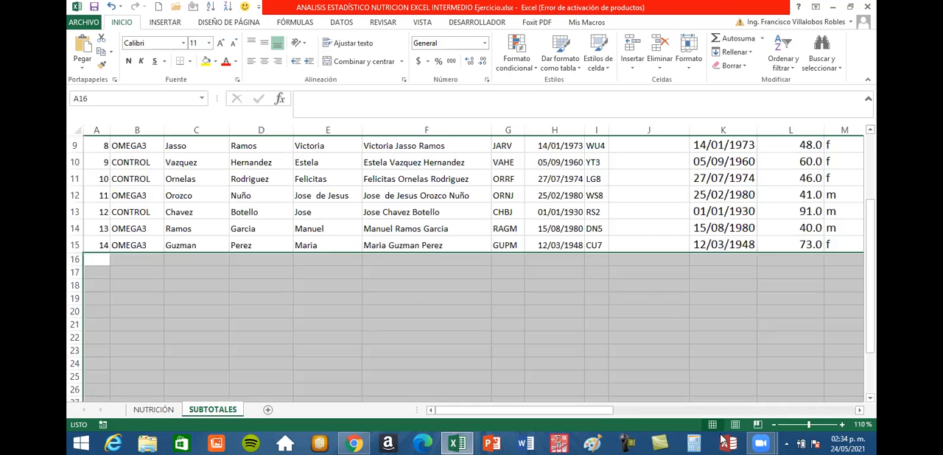
left_click(554, 325)
Delete columns Z to AJ, beyond the DX column, from the SUBTOTALES sheet.
left_click_drag(607, 411, 779, 429)
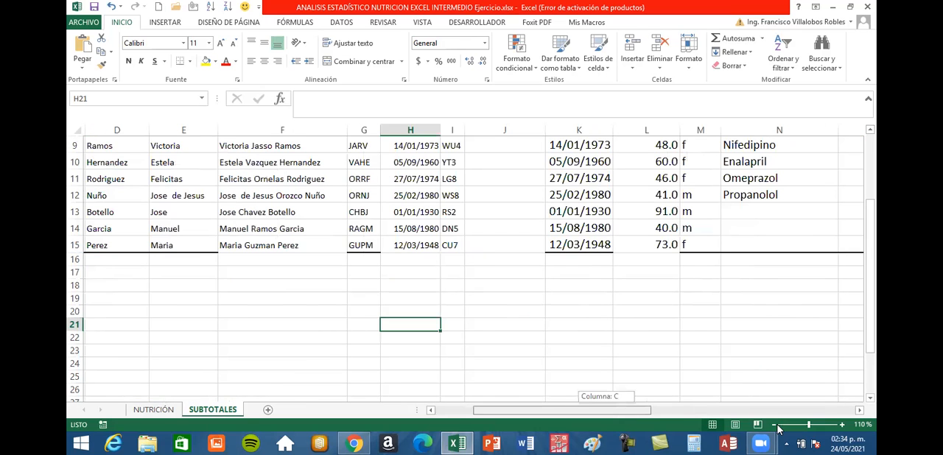
left_click(775, 426)
left_click(775, 425)
left_click(775, 426)
left_click(775, 426)
left_click(775, 426)
left_click(775, 426)
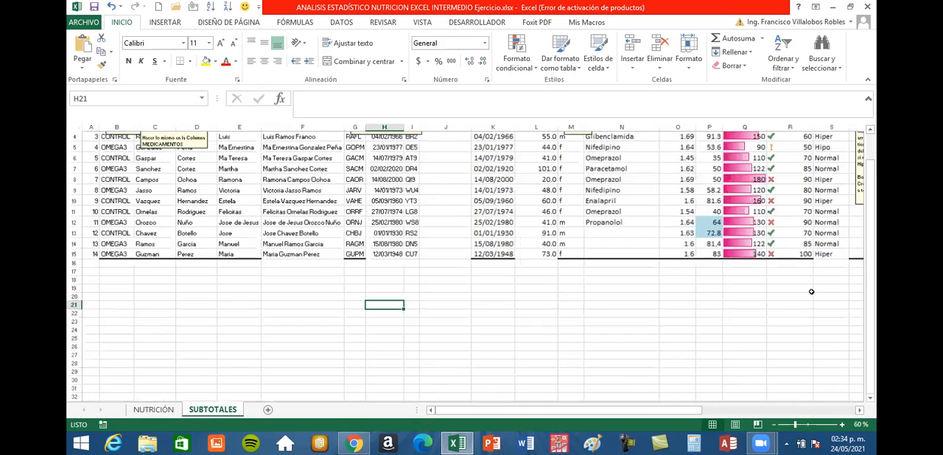
left_click(844, 425)
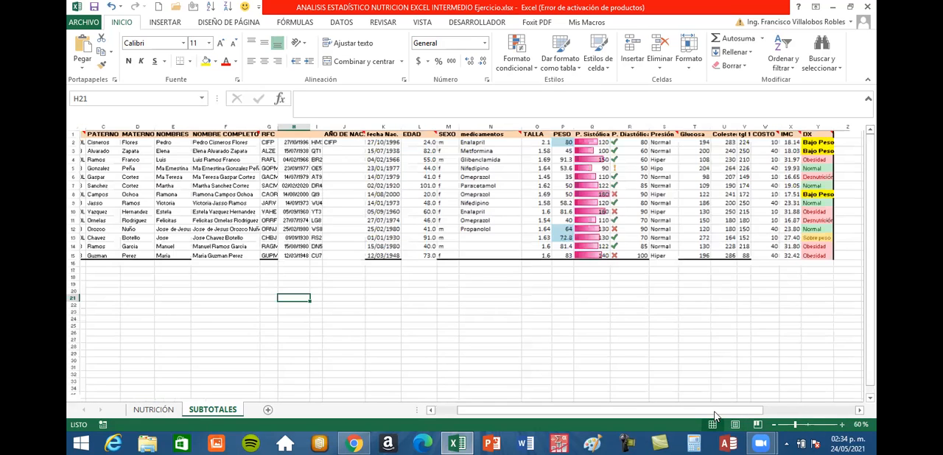
left_click_drag(715, 412, 796, 412)
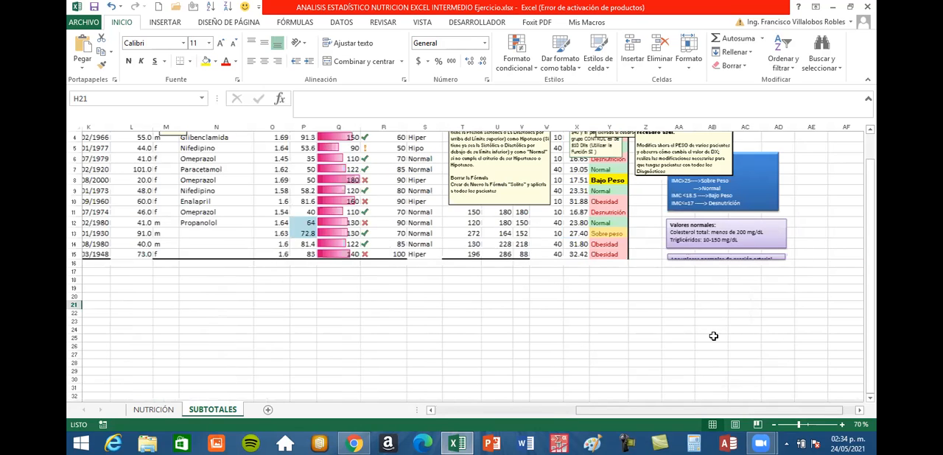
scroll(689, 238, "up", 1)
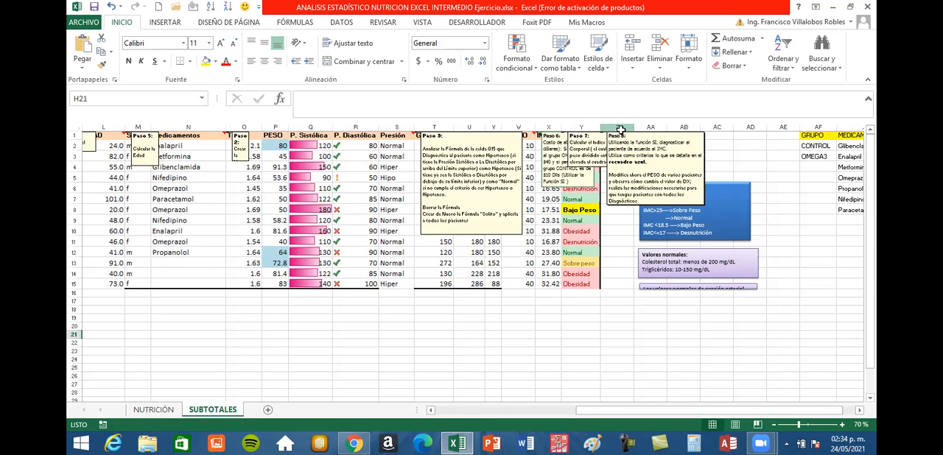
left_click_drag(620, 130, 799, 214)
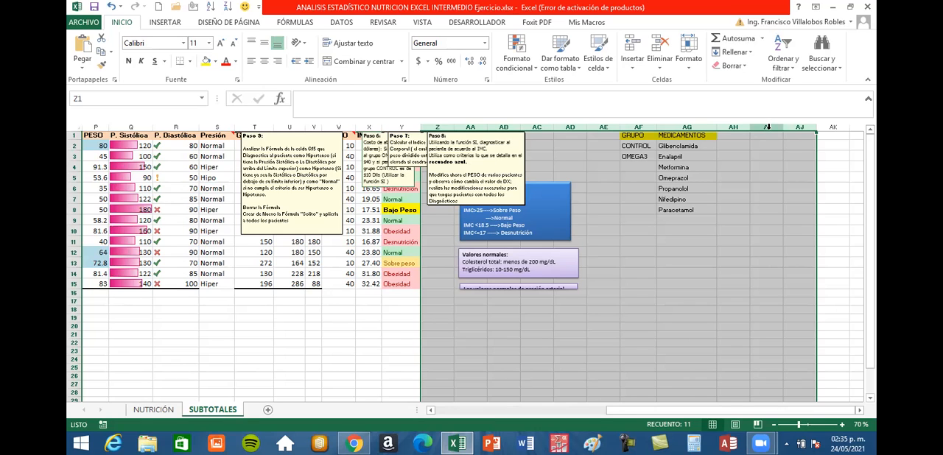
right_click(769, 133)
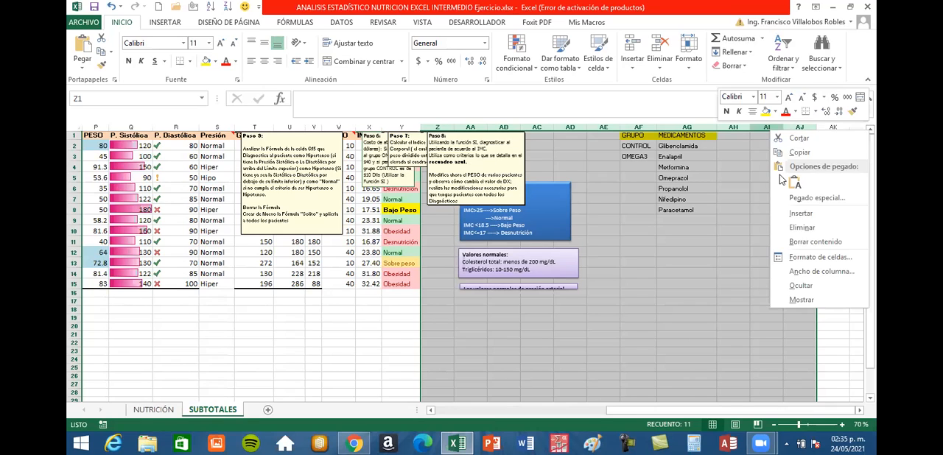
left_click(801, 230)
left_click(348, 351)
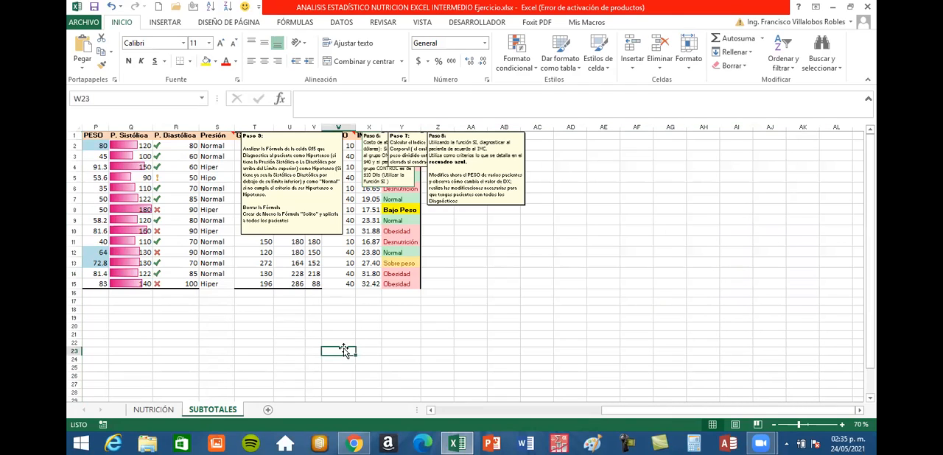
Hide the comments on the NOMBRE COMPLETO and AÑO DE NAC. header cells.
left_click(518, 411)
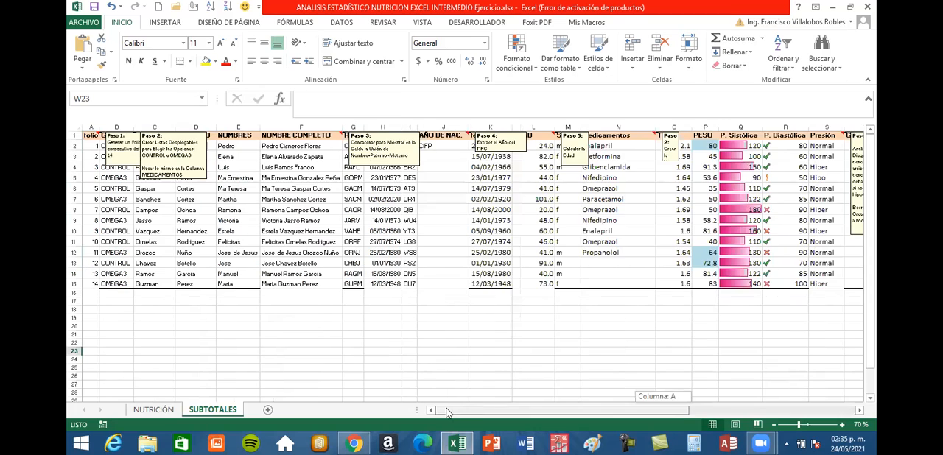
scroll(255, 199, "up", 1)
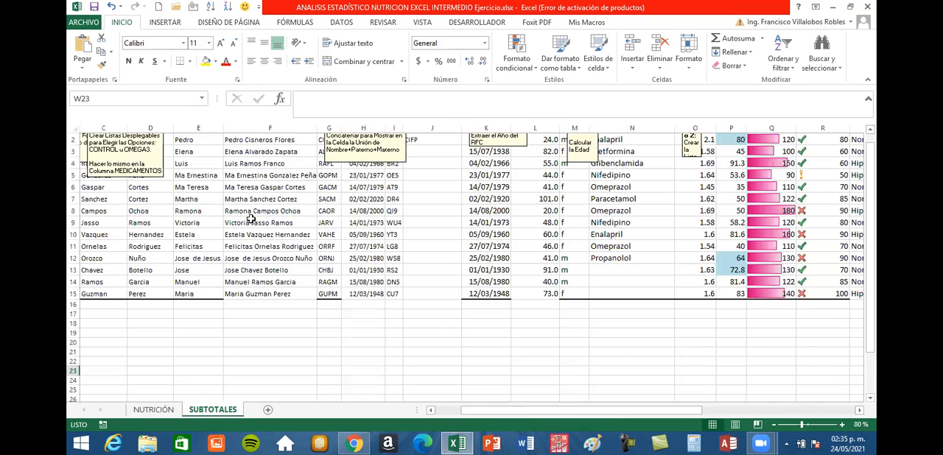
scroll(322, 228, "up", 1)
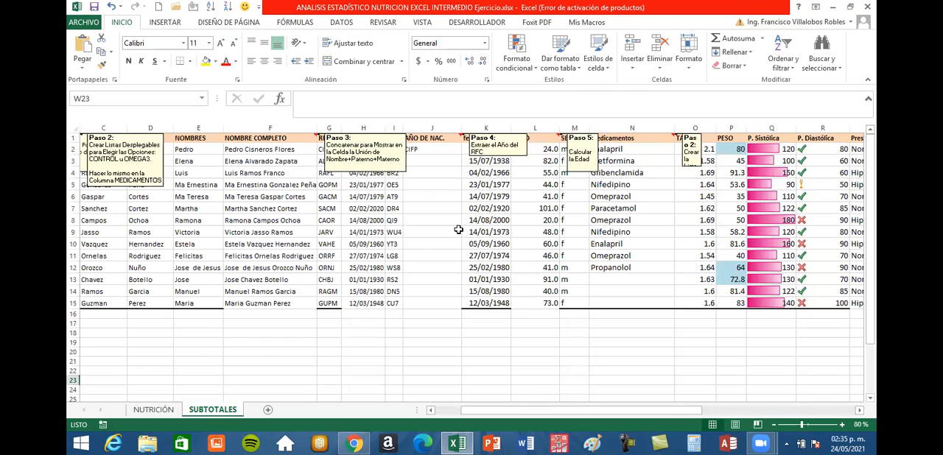
left_click(283, 138)
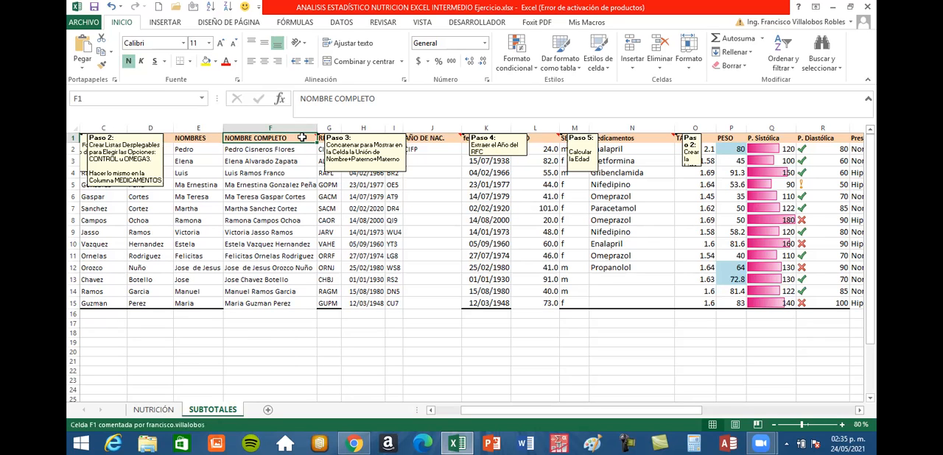
right_click(302, 137)
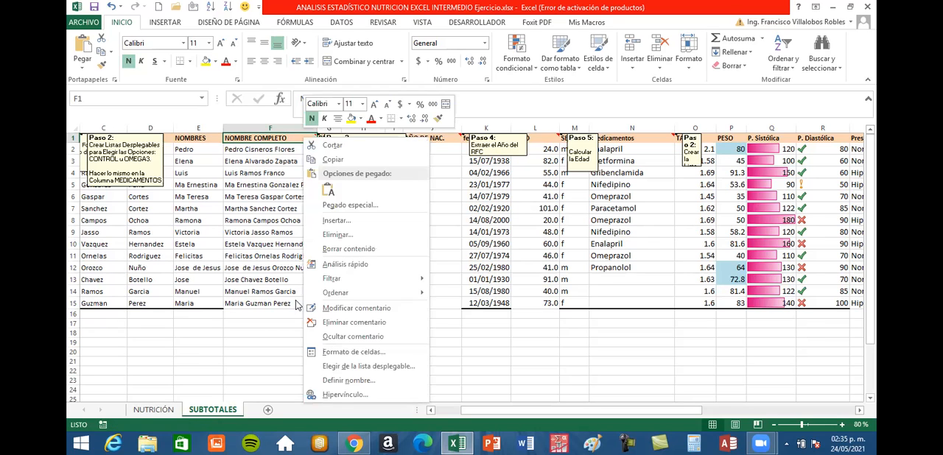
left_click(341, 337)
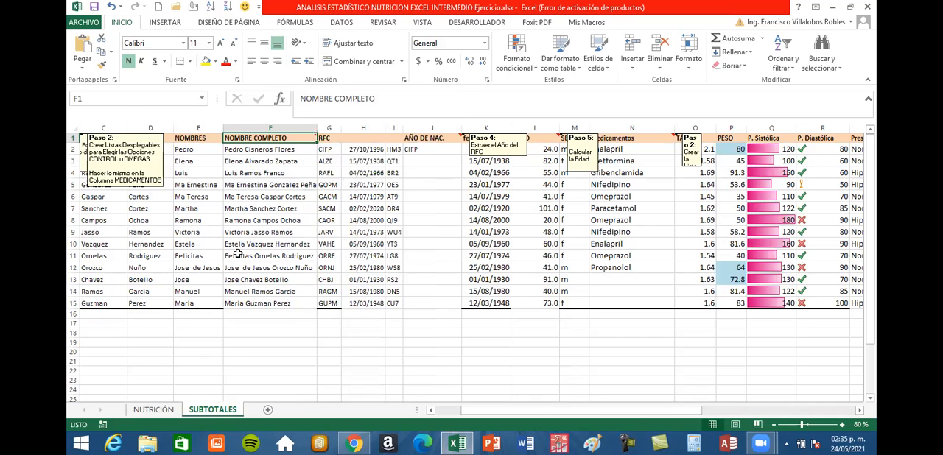
left_click(446, 140)
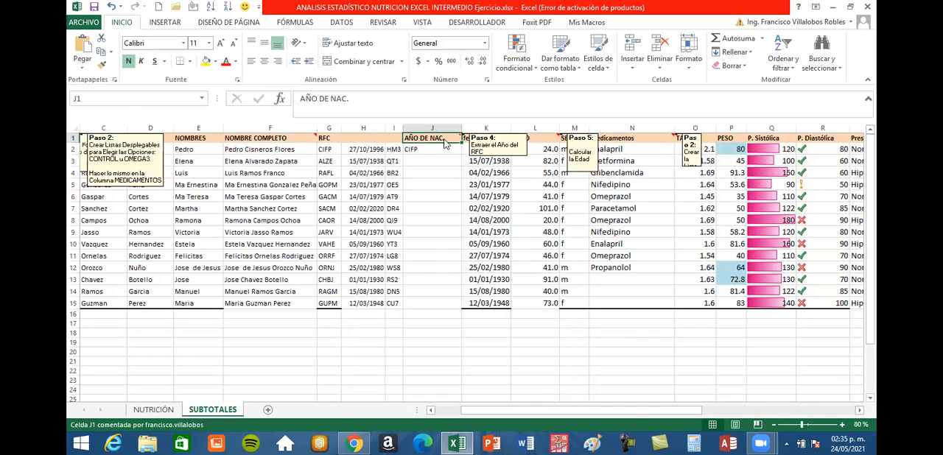
right_click(445, 138)
left_click(492, 337)
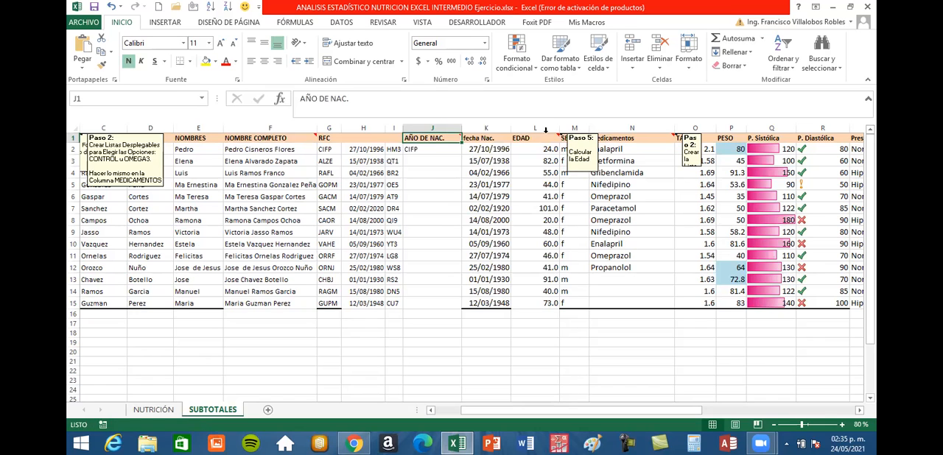
Hide the comments on the EDAD and medicamentos header cells.
right_click(540, 140)
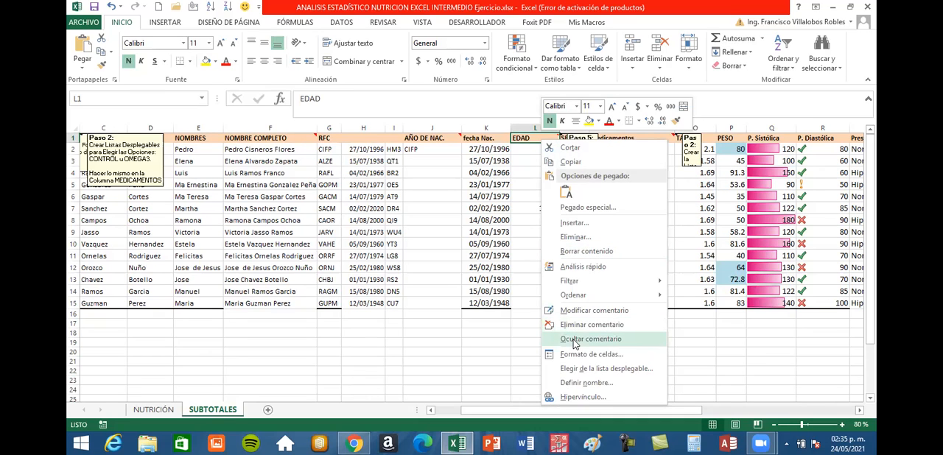
left_click(642, 139)
left_click(642, 138)
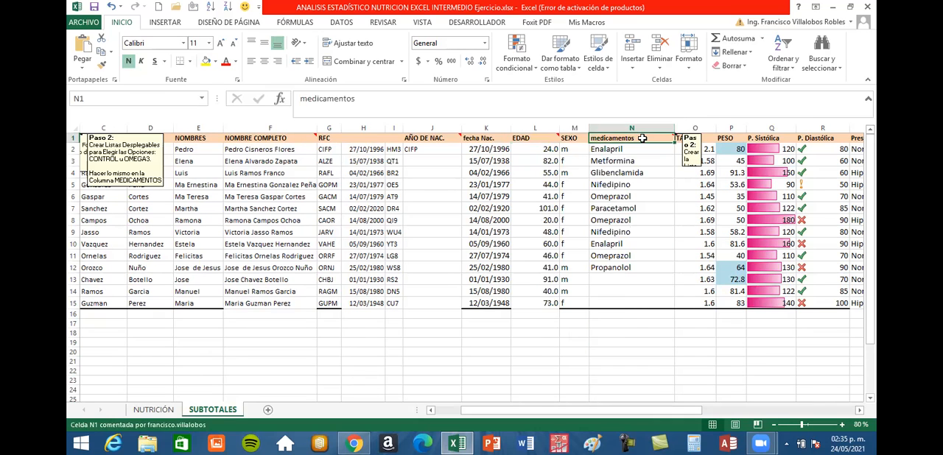
right_click(643, 138)
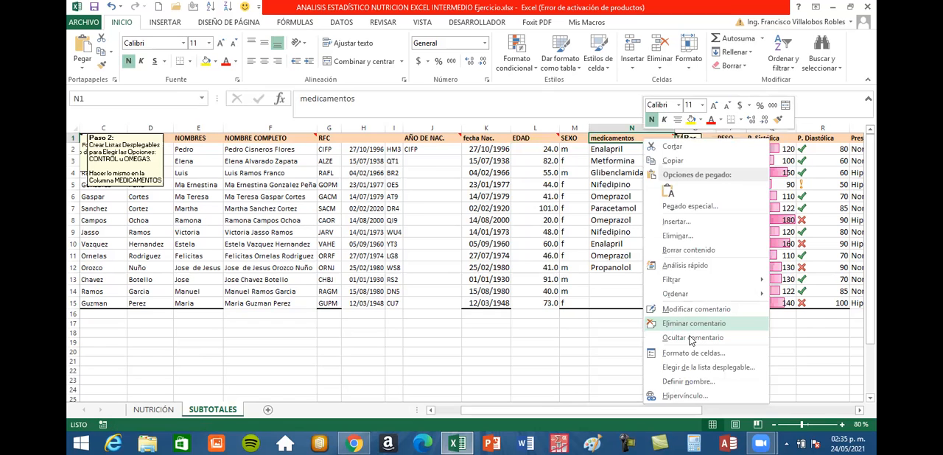
left_click(692, 339)
Hide the comments on the folio and GRUPO header cells.
left_click_drag(608, 411, 530, 414)
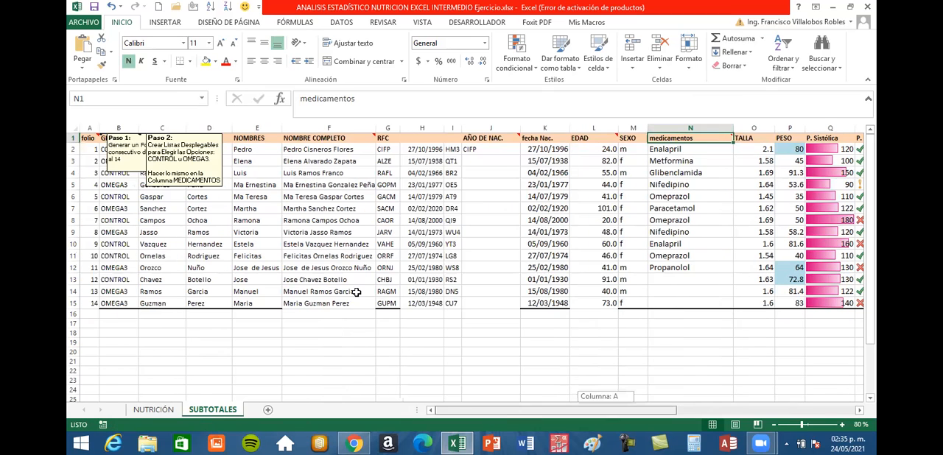
left_click(90, 138)
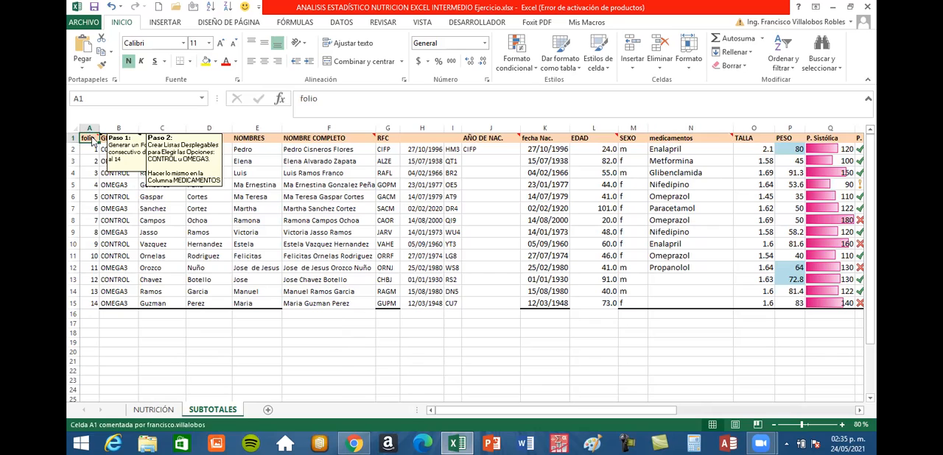
right_click(90, 137)
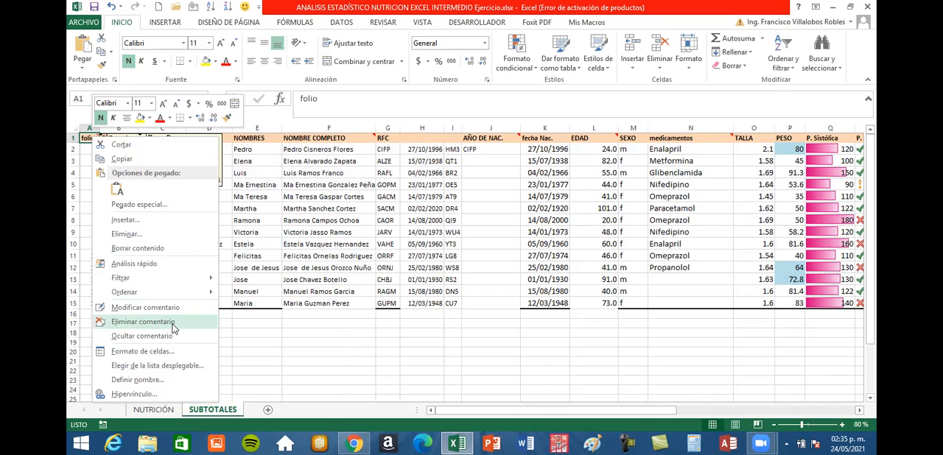
key("Escape")
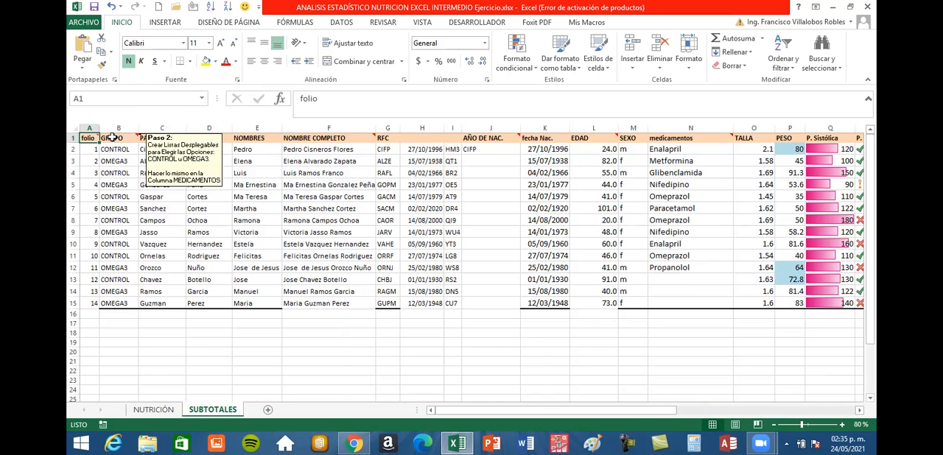
right_click(112, 137)
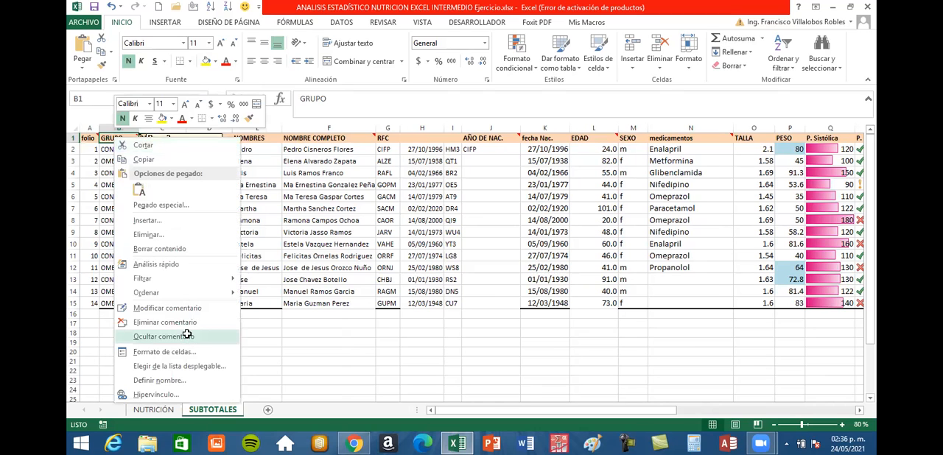
key("Escape")
Hide the comments on the Presión and COSTO header cells.
left_click_drag(593, 415, 743, 414)
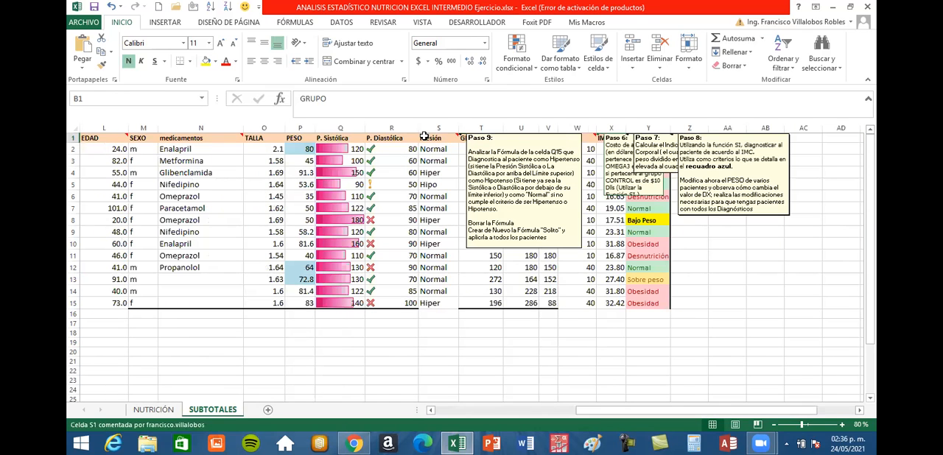
right_click(425, 139)
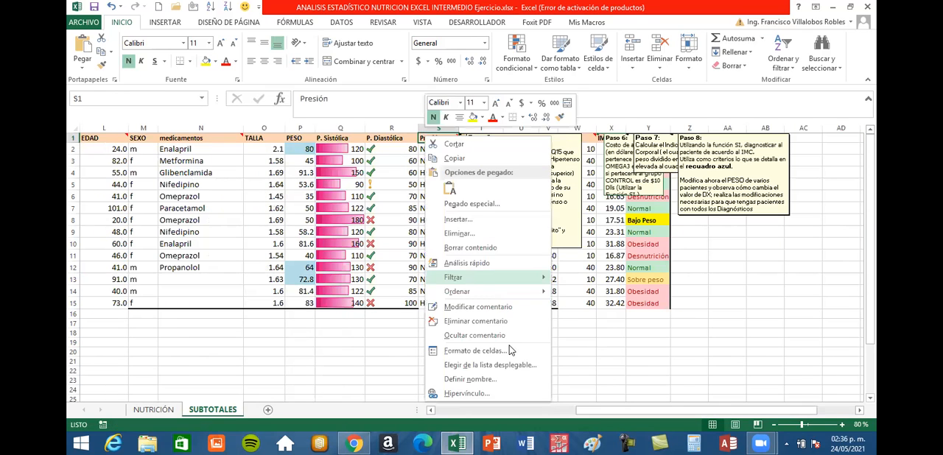
left_click(472, 336)
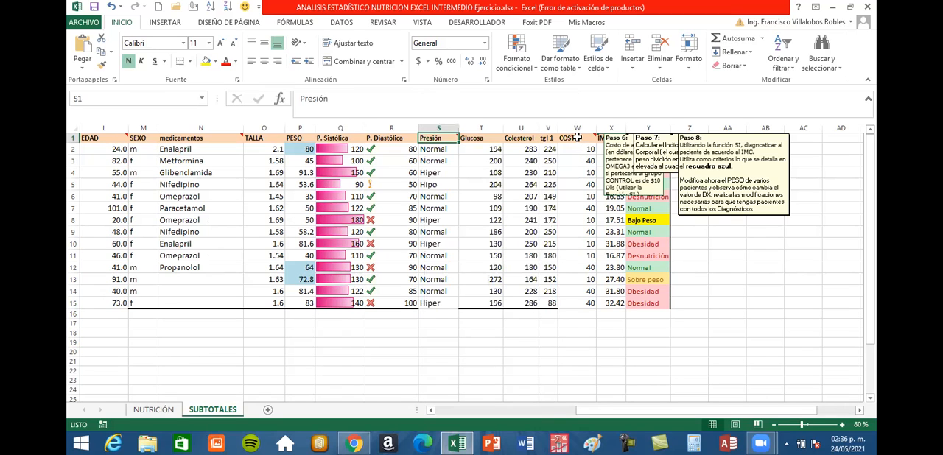
left_click(580, 138)
right_click(582, 142)
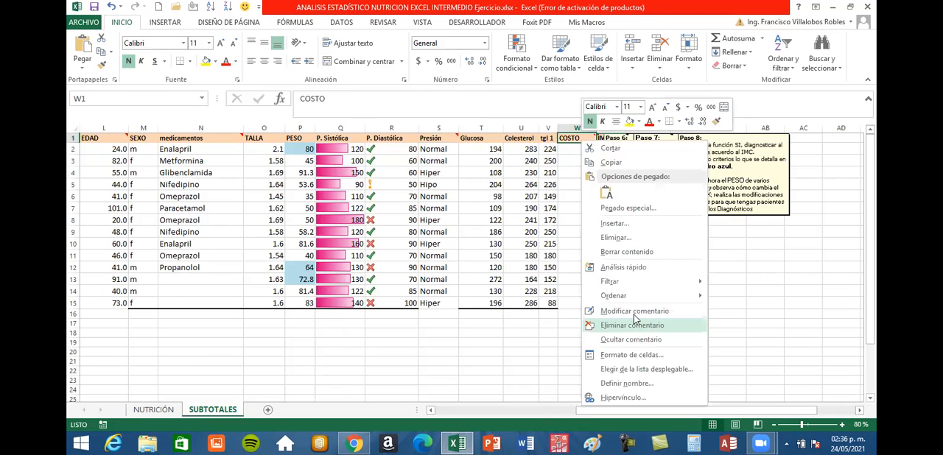
left_click(634, 341)
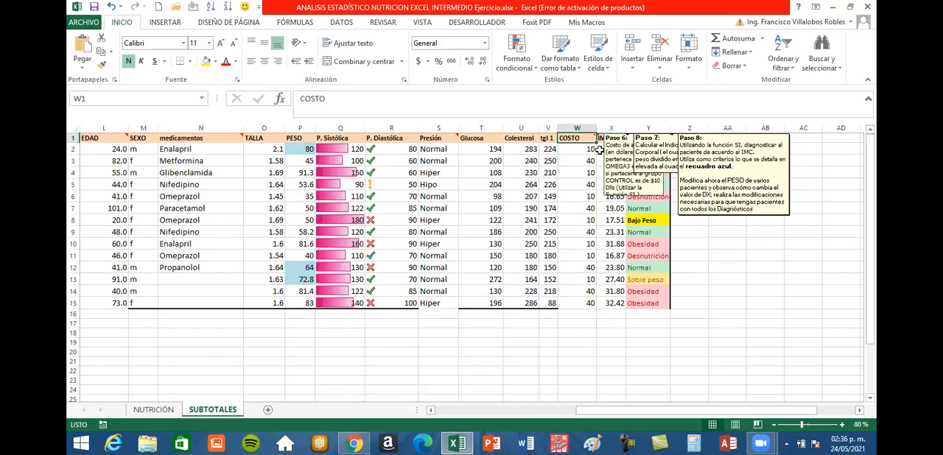
Hide the comments on the IMC and DX header cells.
right_click(611, 139)
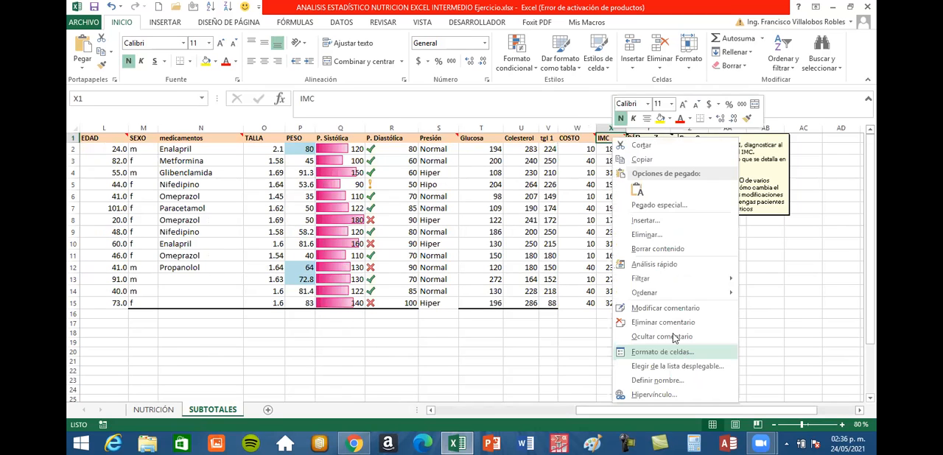
left_click(639, 145)
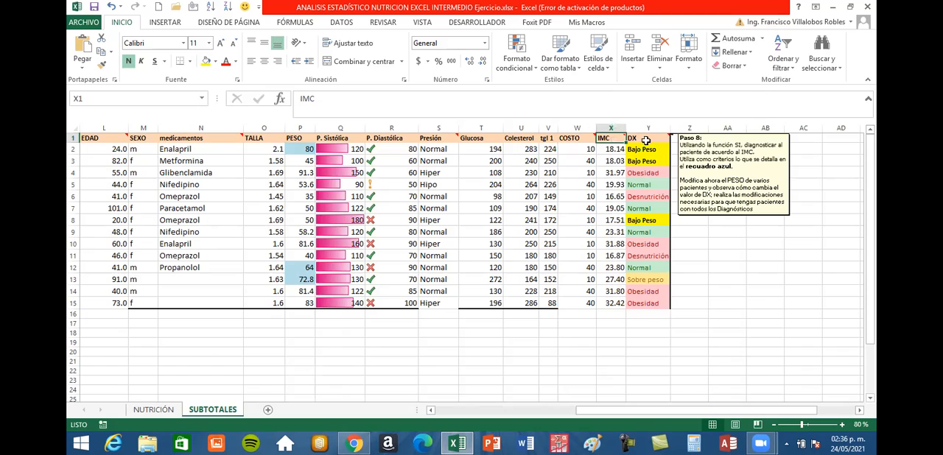
left_click(644, 139)
key("shift+F10")
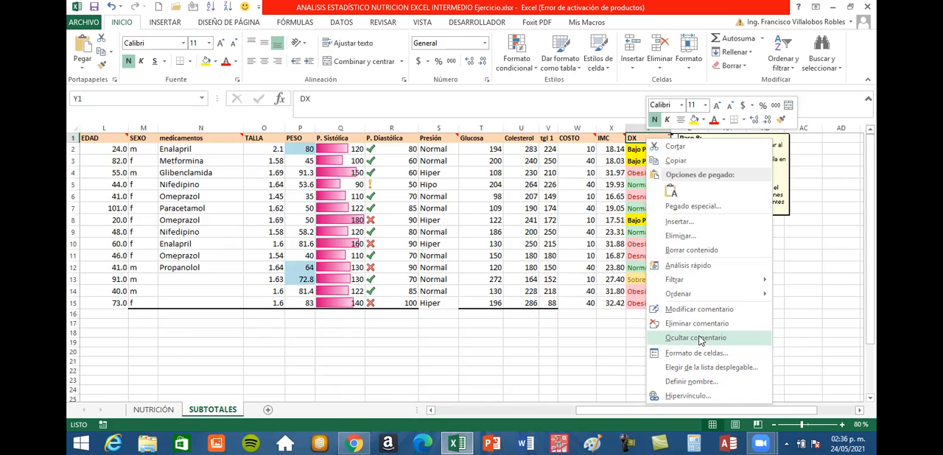
left_click(698, 338)
left_click(641, 362)
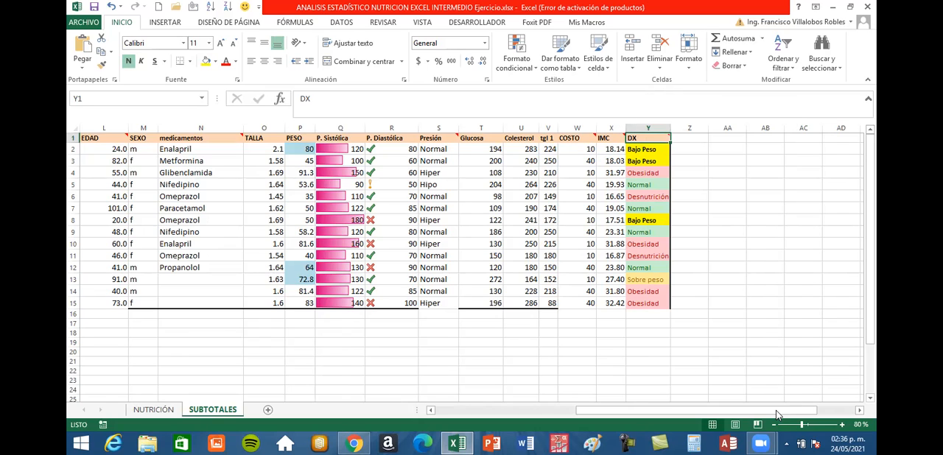
scroll(562, 426, "left", 5)
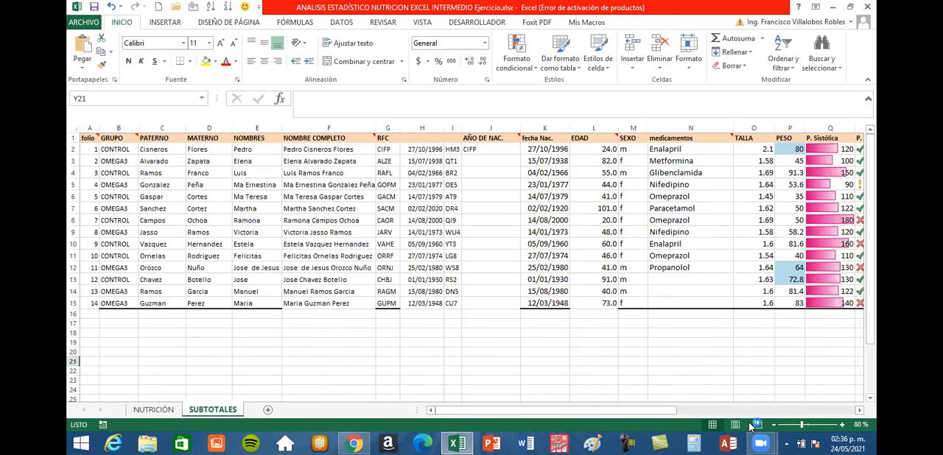
left_click(774, 426)
left_click(773, 426)
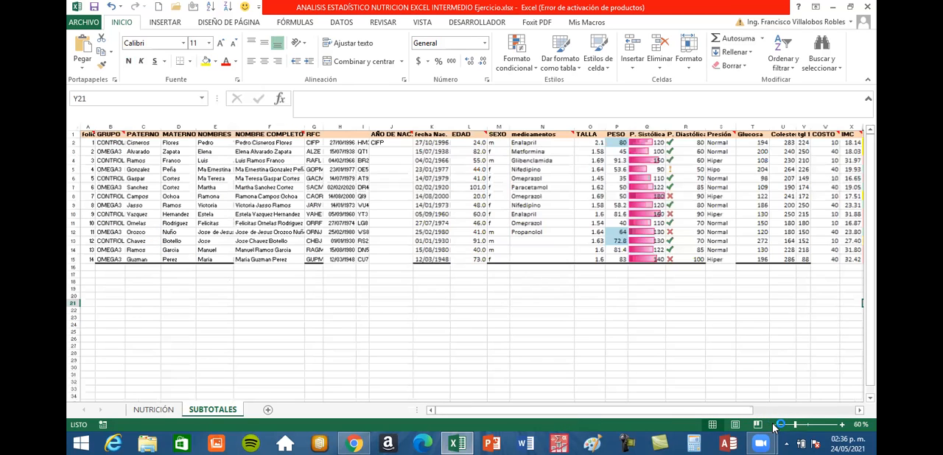
Set the SUBTOTALES worksheet's zoom level to 80%.
left_click(774, 426)
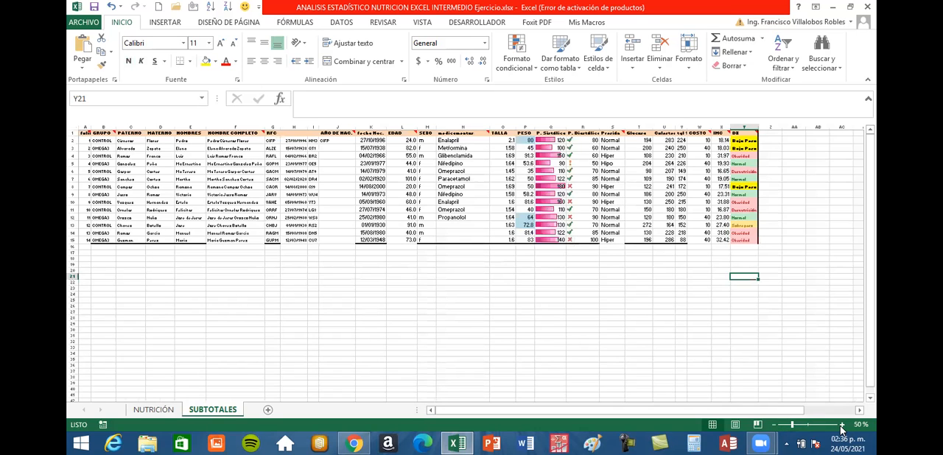
left_click(802, 426)
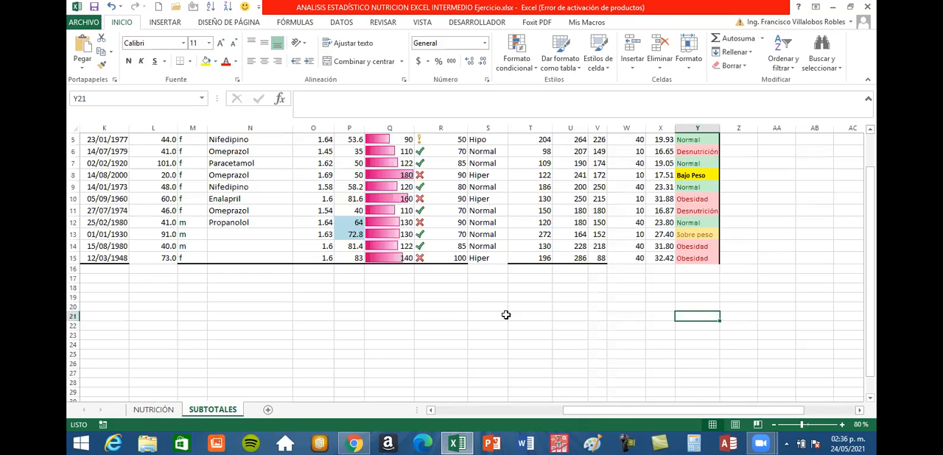
scroll(506, 315, "up", 2)
scroll(507, 314, "left", 5)
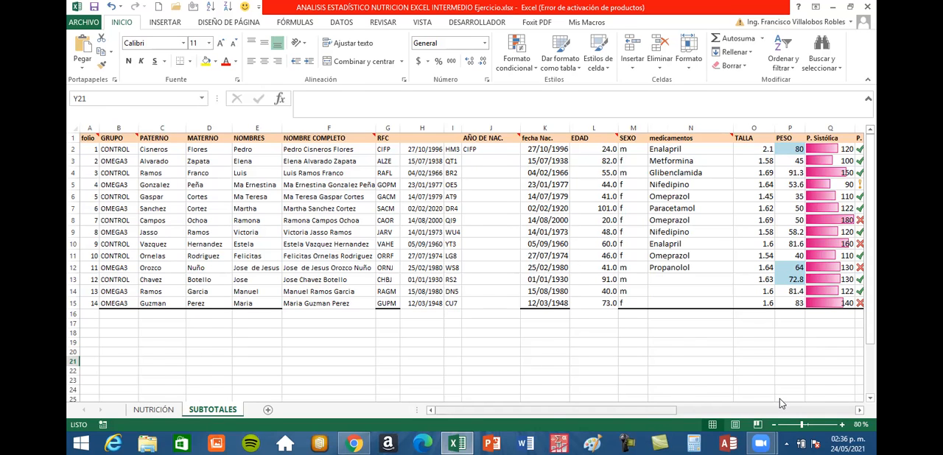
Try to copy the Enalapril entry from N10 into the empty medicamentos cell N13.
scroll(779, 398, "right", 5)
left_click(582, 282)
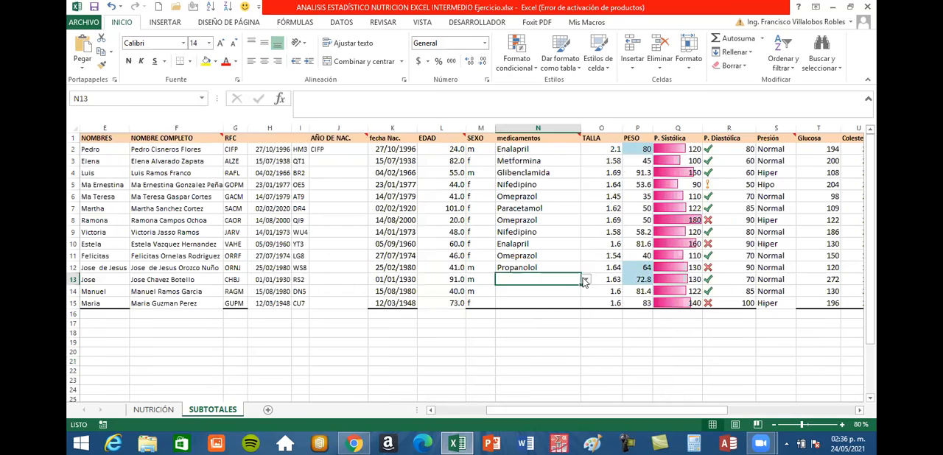
left_click(564, 248)
key("ctrl+c")
left_click(534, 280)
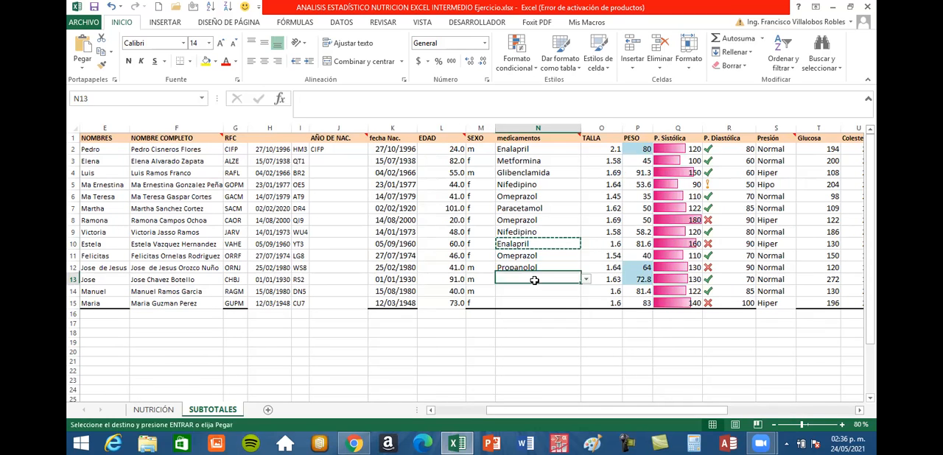
type("V")
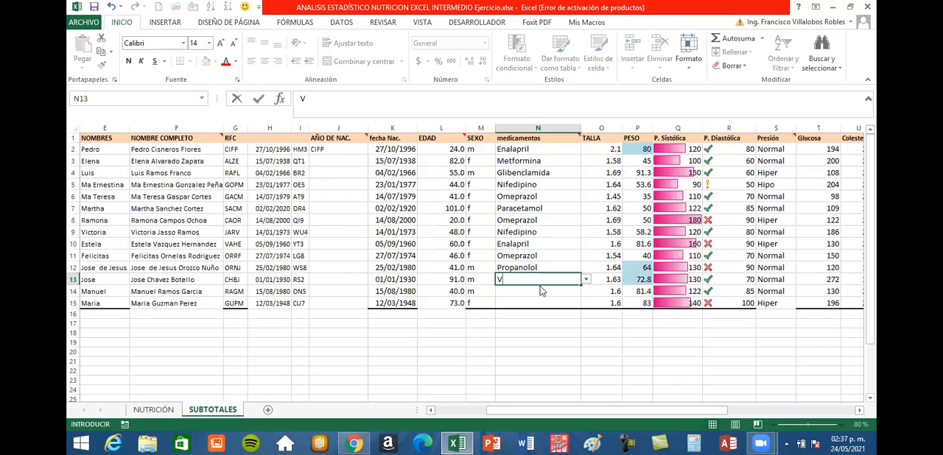
key("Return")
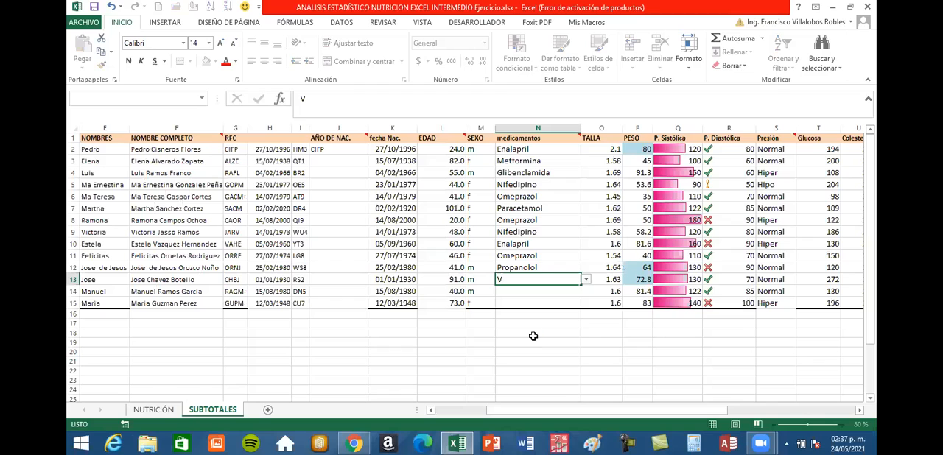
left_click(537, 280)
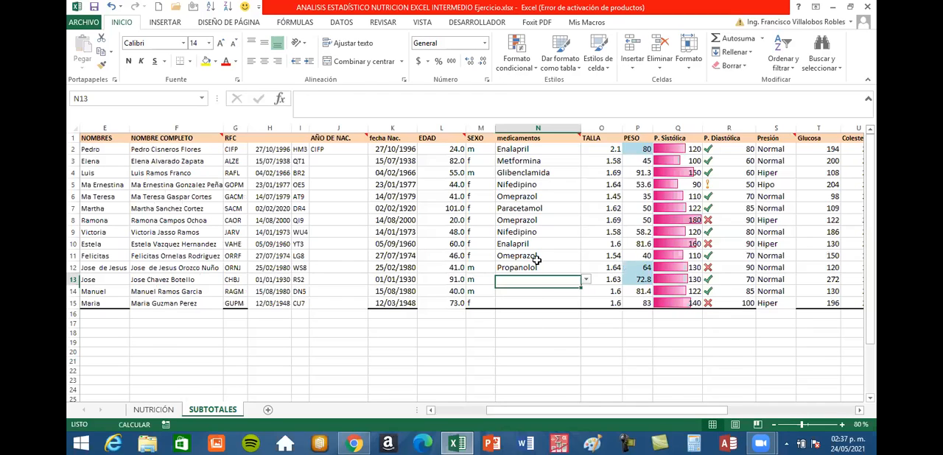
Copy the Omeprazol entry from N11 into the empty medicamentos cell N14.
left_click(537, 256)
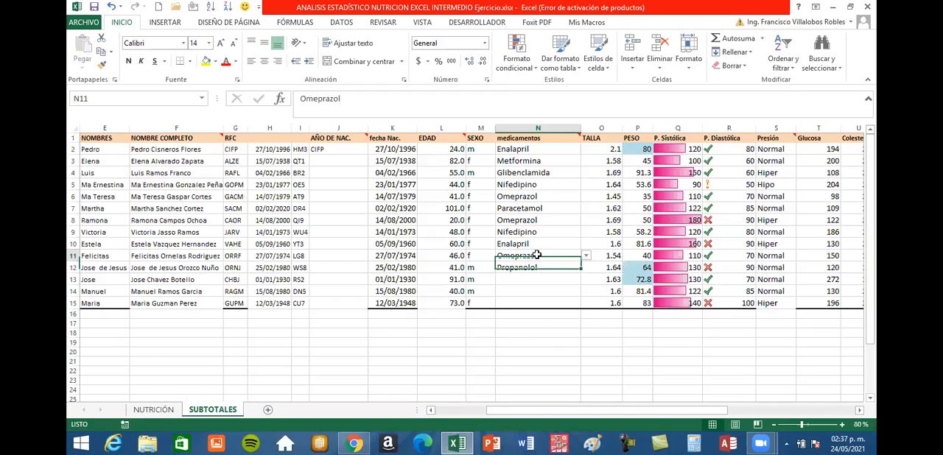
key("ctrl+c")
left_click(535, 292)
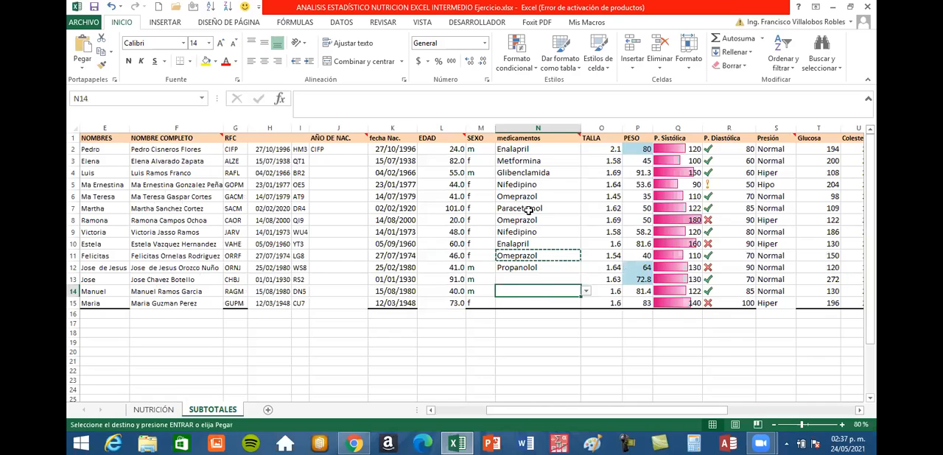
key("ctrl+v")
Copy the Paracetamol entry from N7 into the empty medicamentos cells N13 and N15.
left_click(528, 210)
key("ctrl+c")
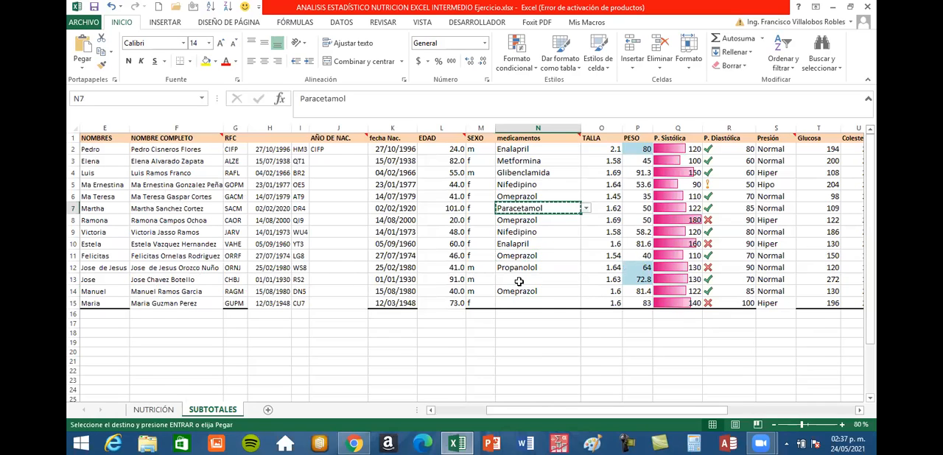
left_click(519, 280)
key("ctrl+v")
left_click(519, 303)
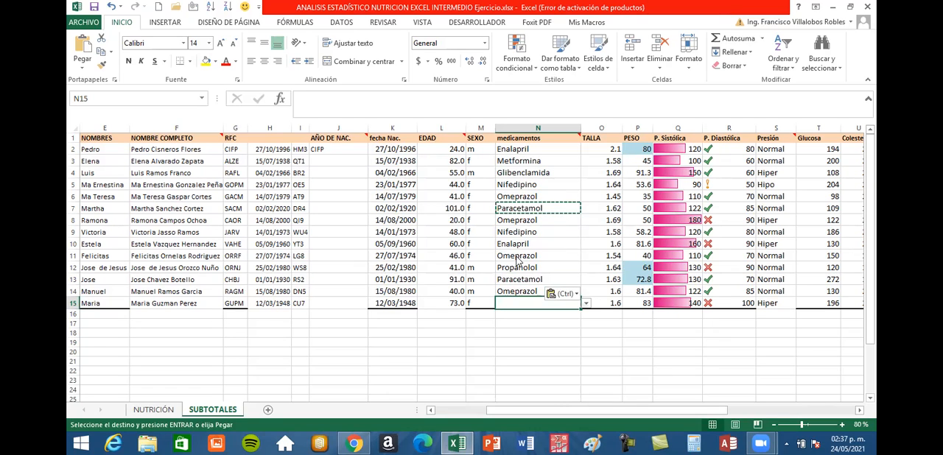
key("ctrl")
left_click(519, 302)
key("ctrl+v")
left_click(545, 342)
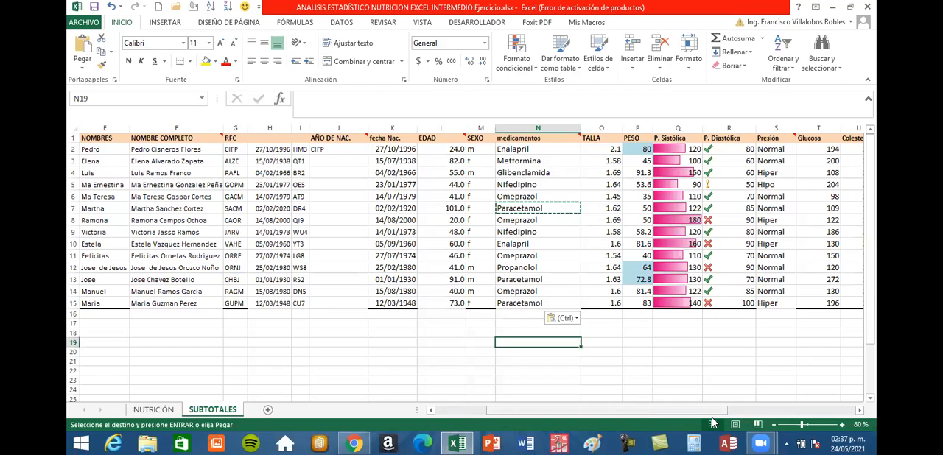
Move the fecha Nac. header from K1 to H1, above the first date column.
left_click_drag(713, 422, 573, 421)
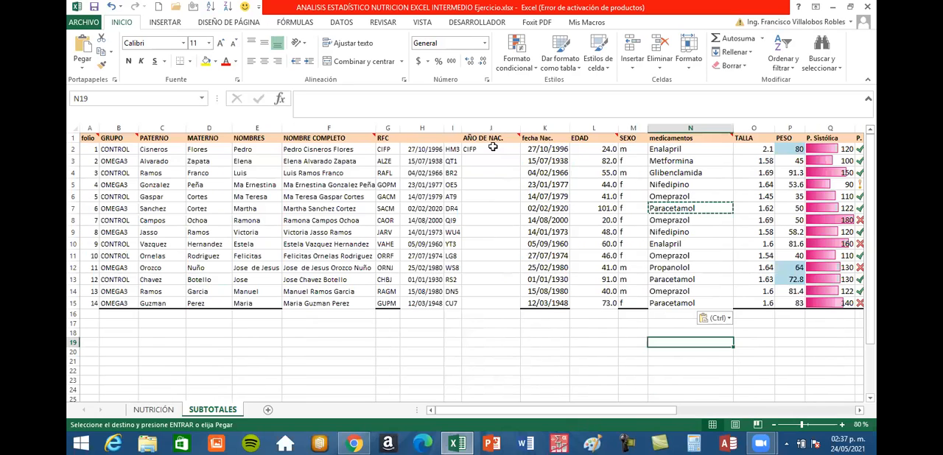
left_click(492, 148)
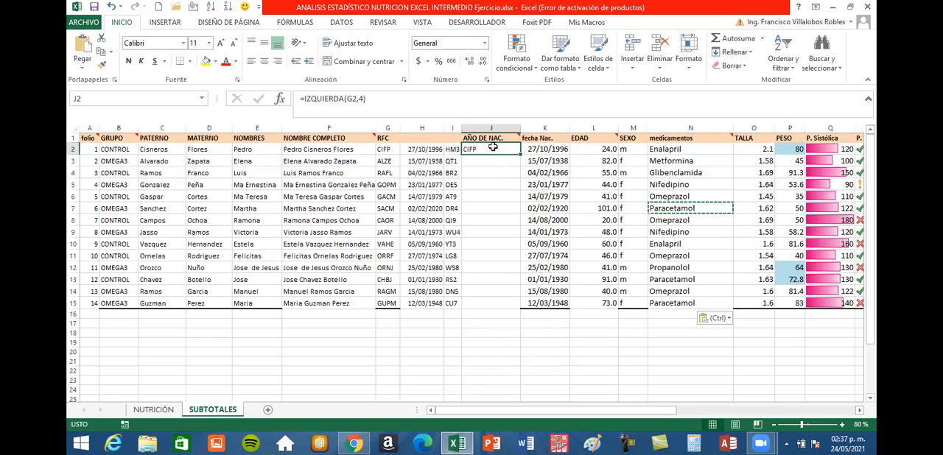
left_click(544, 137)
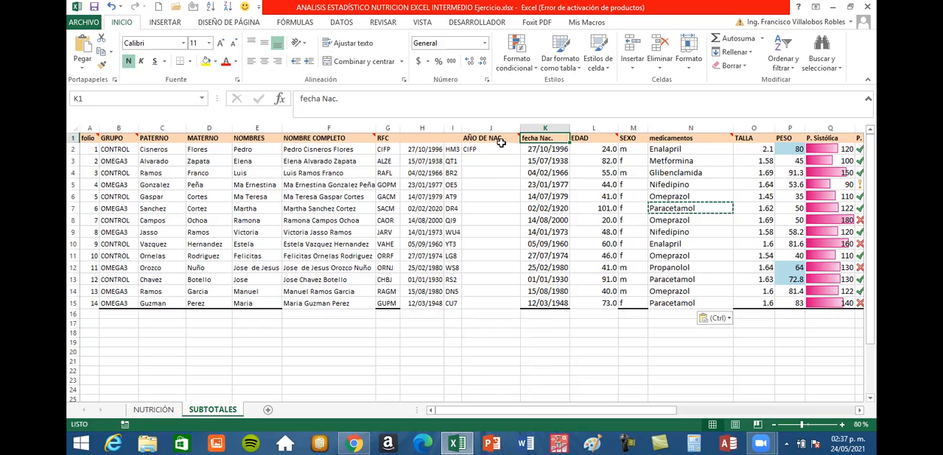
left_click(424, 149)
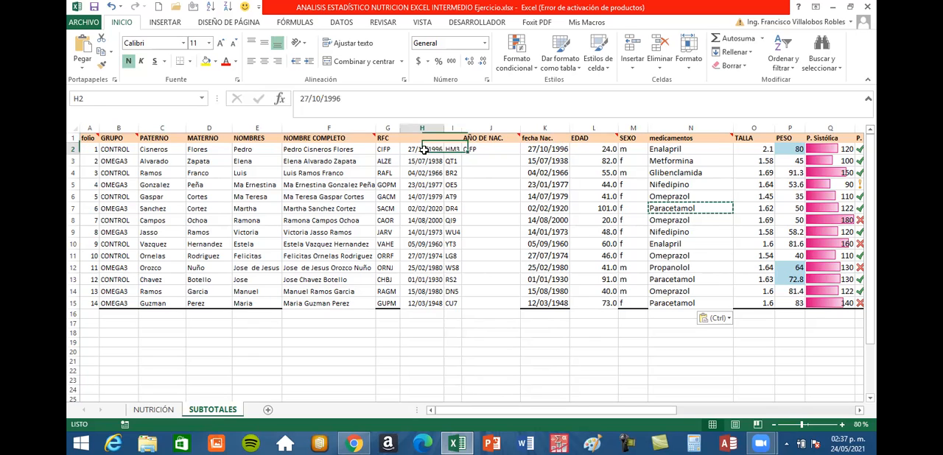
left_click(560, 141)
left_click_drag(563, 148, 476, 181)
left_click(476, 182)
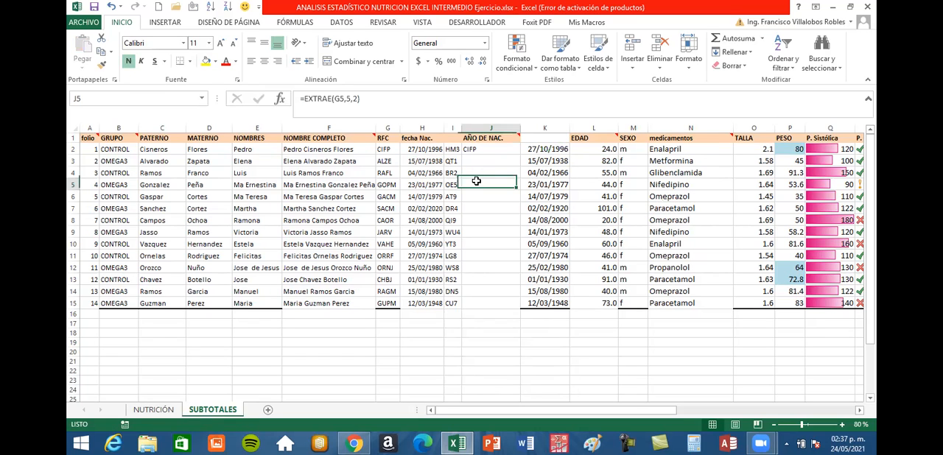
Try deleting columns I through K, and undo the deletion.
left_click_drag(473, 126, 542, 129)
right_click(543, 131)
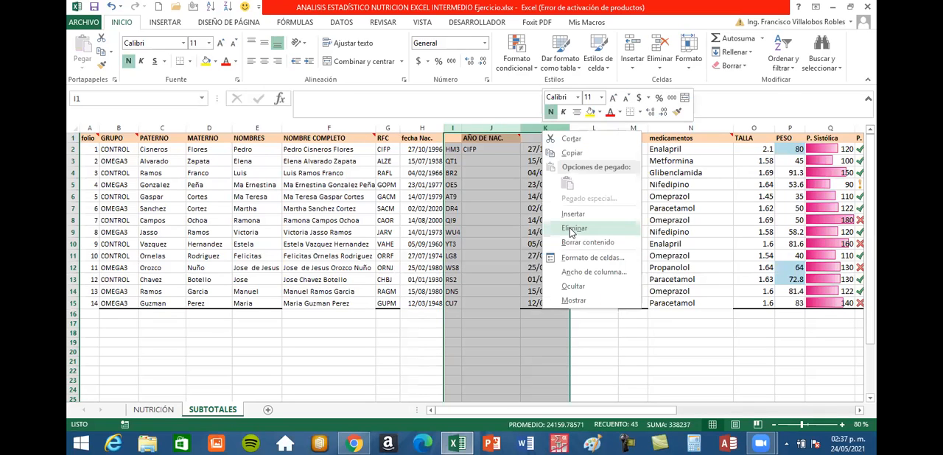
left_click(574, 228)
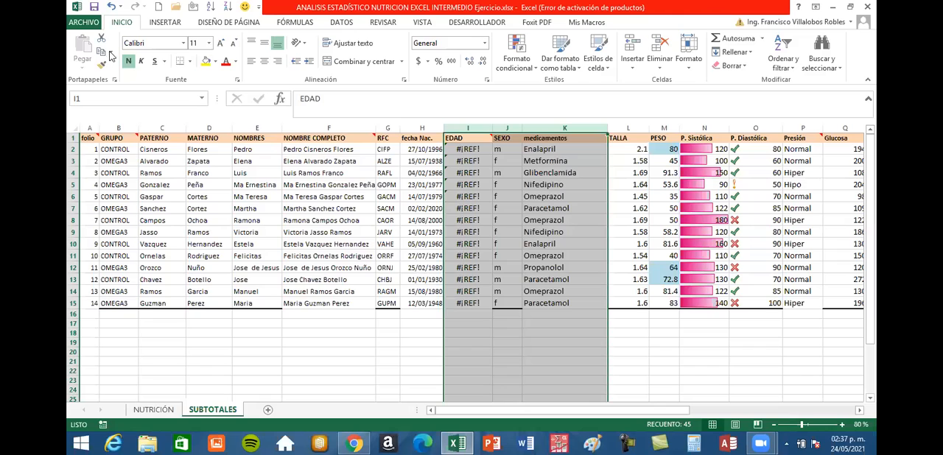
left_click(112, 6)
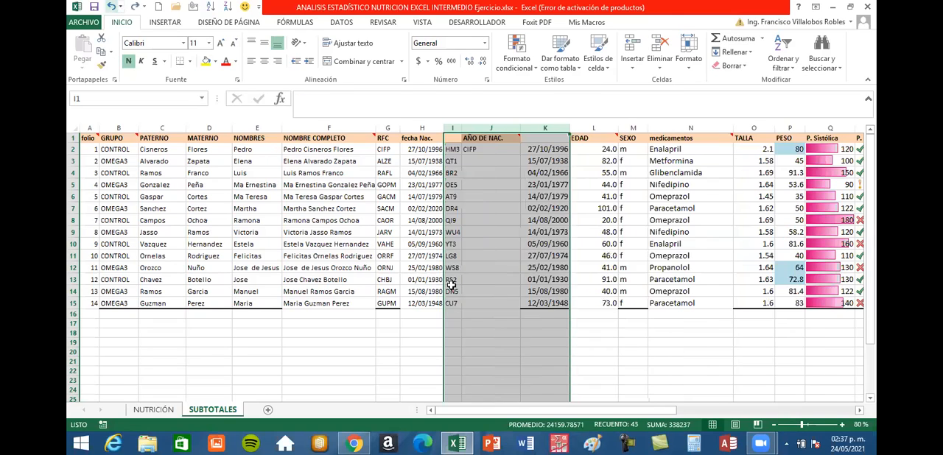
left_click(641, 380)
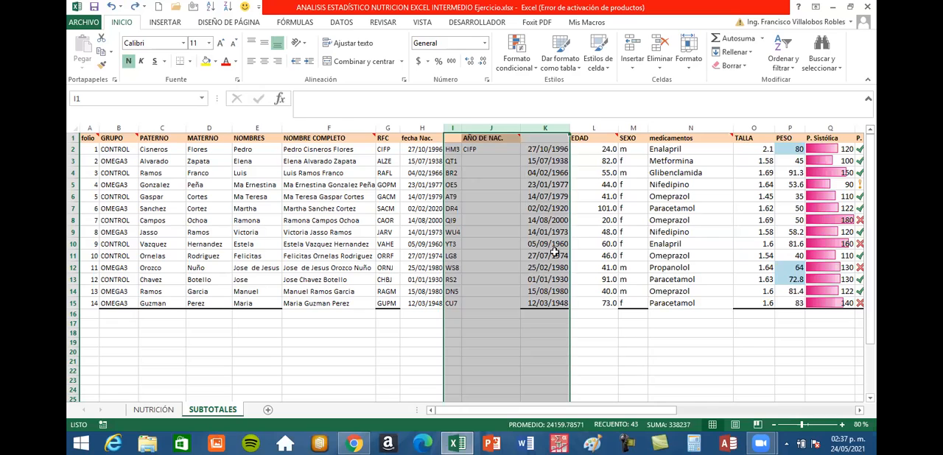
Delete the date column directly after RFC, along with the code column and the AÑO DE NAC. column that follow it.
right_click(418, 131)
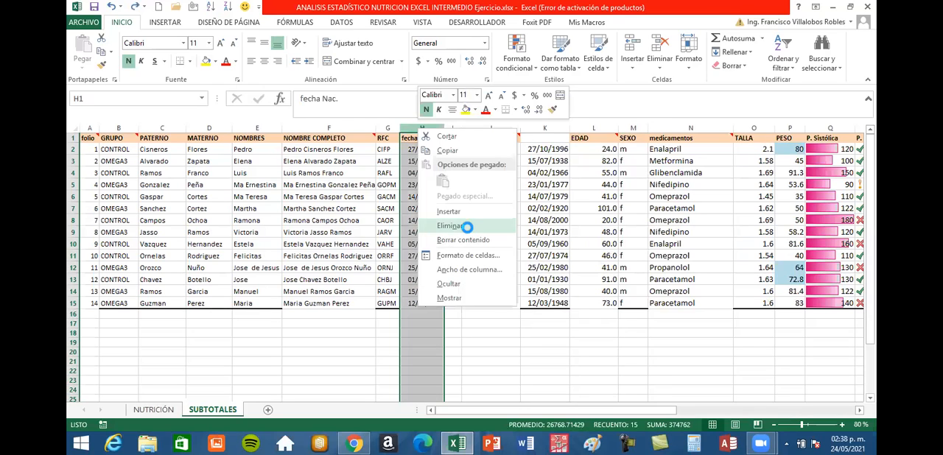
left_click(467, 227)
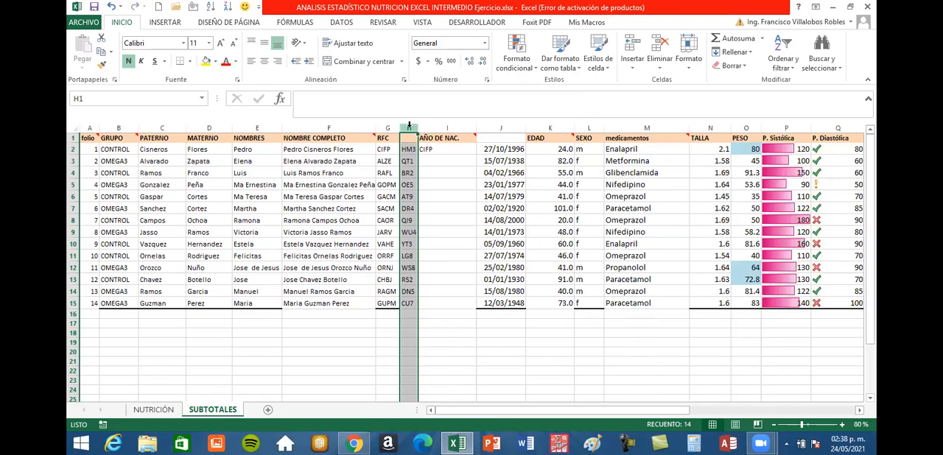
left_click(425, 128, "shift")
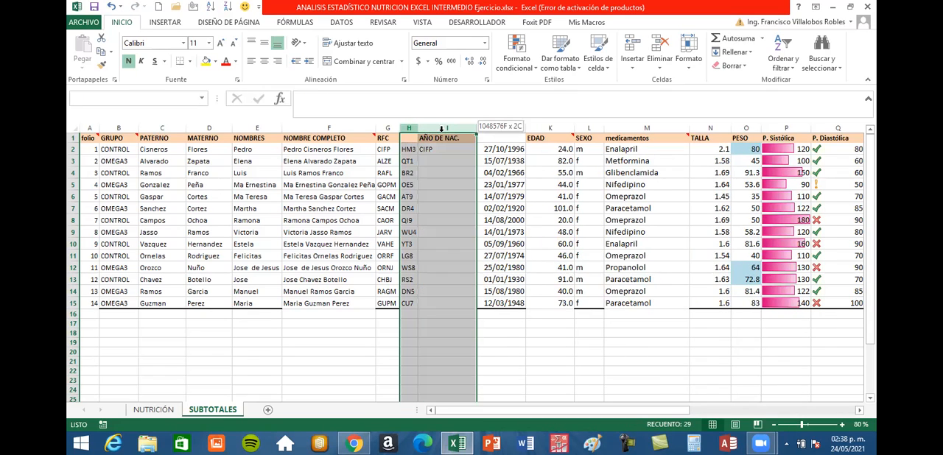
right_click(453, 131)
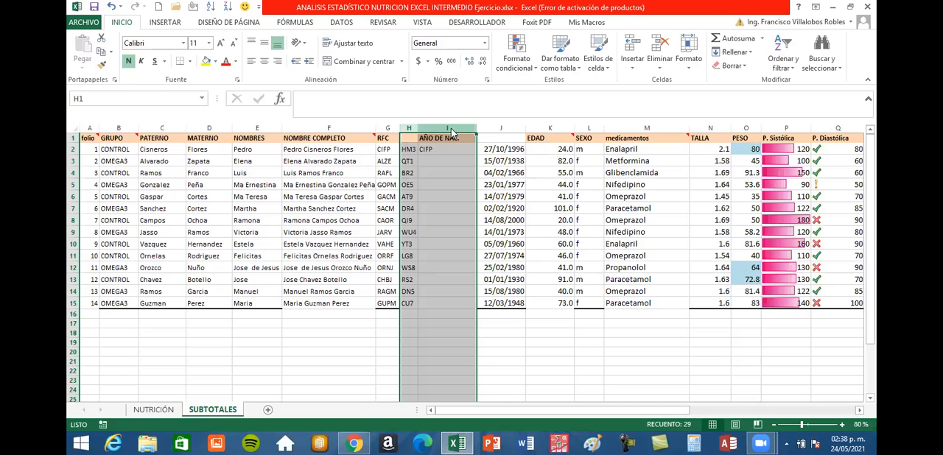
left_click(484, 220)
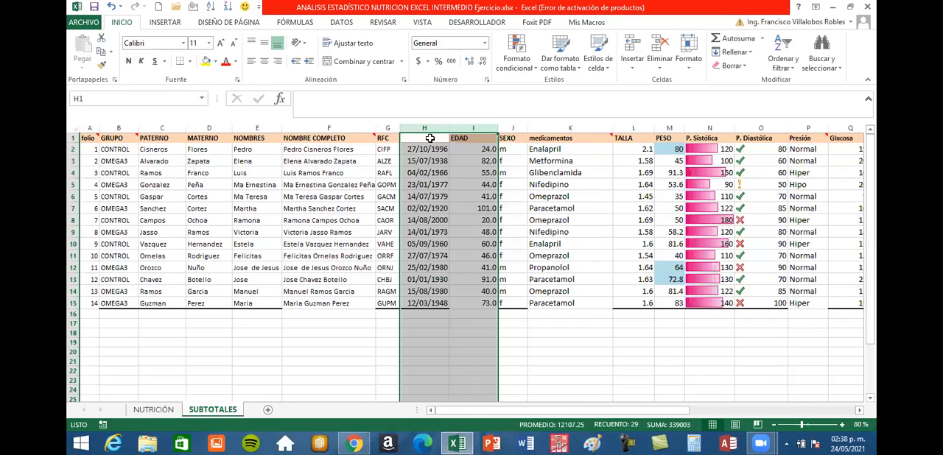
Enter FECHA NAC as the header of the birth date column in cell H1.
left_click(429, 139)
type("FEC")
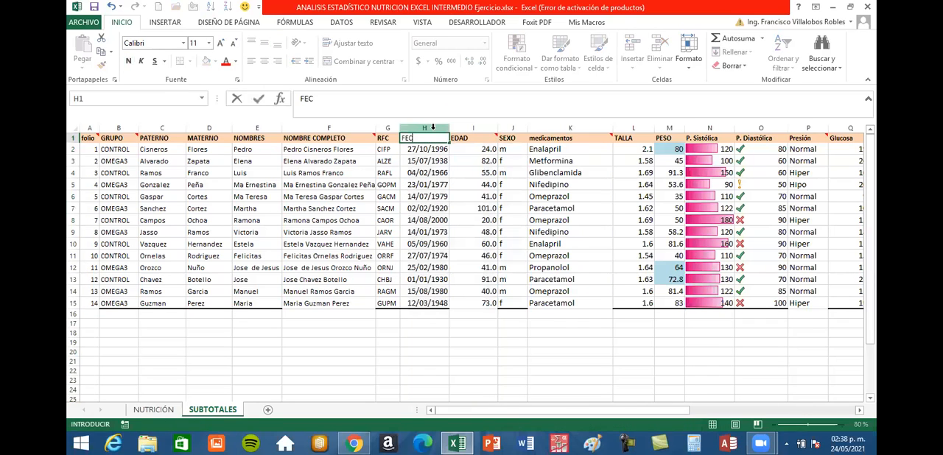
type("HA")
type(" NX")
type("C")
key("Return")
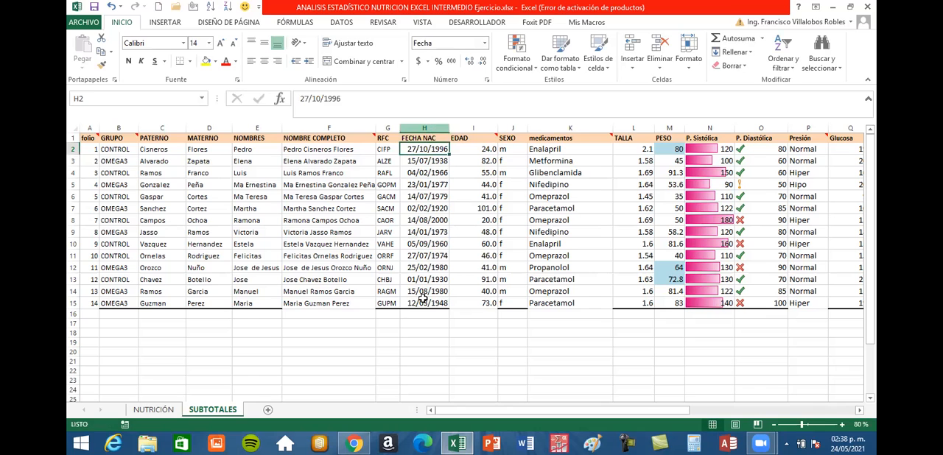
Create a copy of the SUBTOTALES sheet at the end of the same workbook.
left_click_drag(541, 416, 496, 410)
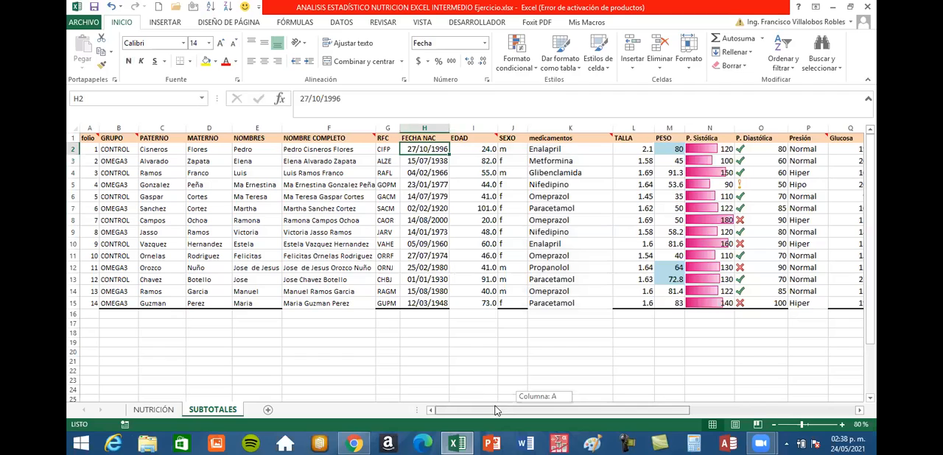
right_click(221, 410)
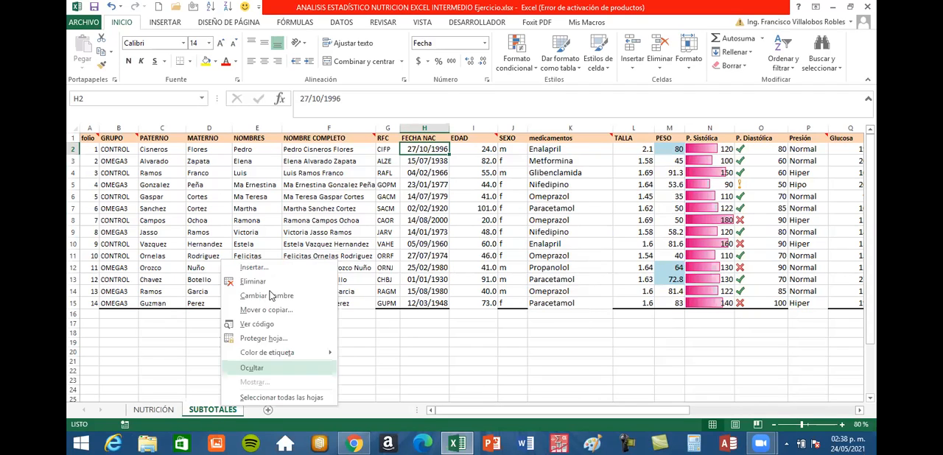
left_click(268, 311)
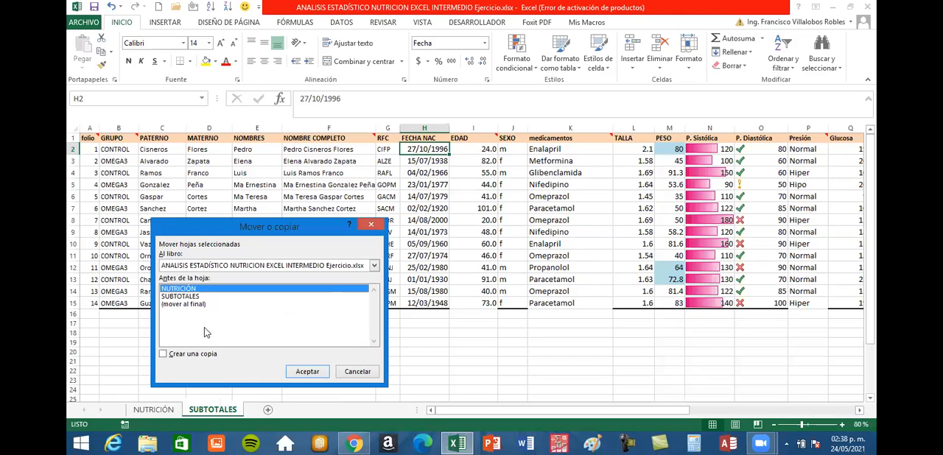
left_click(180, 341)
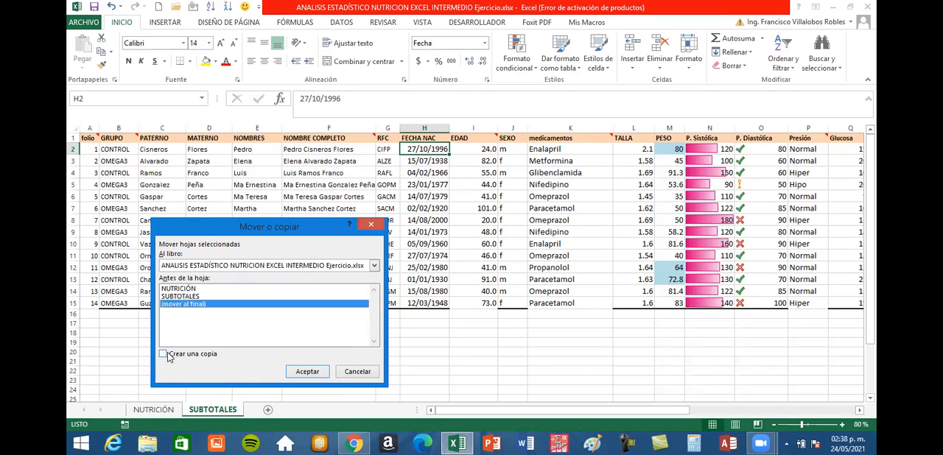
left_click(163, 354)
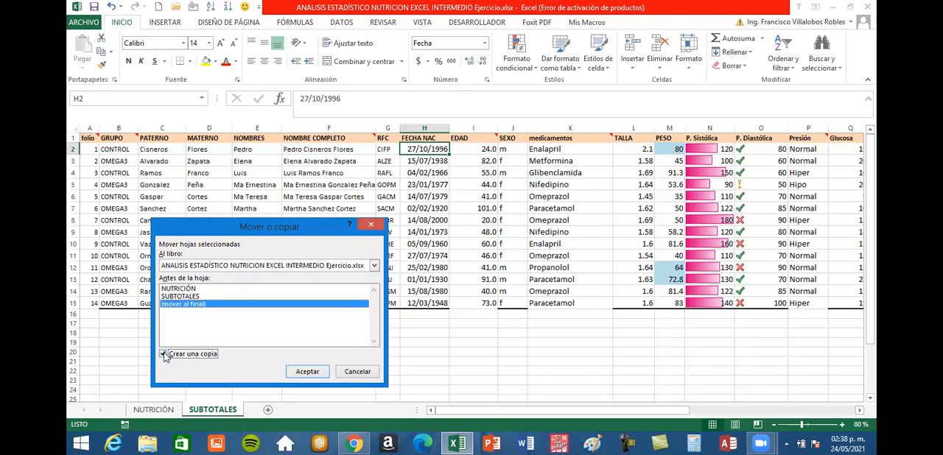
left_click(306, 372)
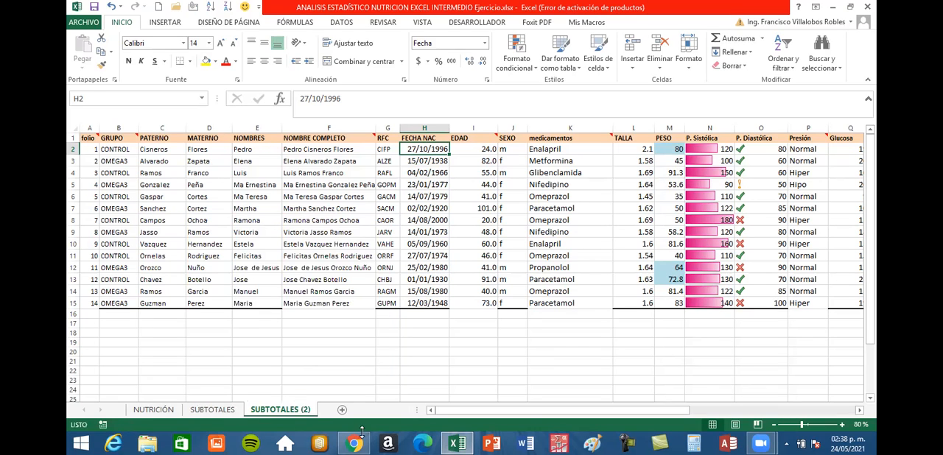
Rename the copied sheet SUBTOTALES (2) as DATOS PARA TABLAS DINÁMICAS.
double_click(280, 410)
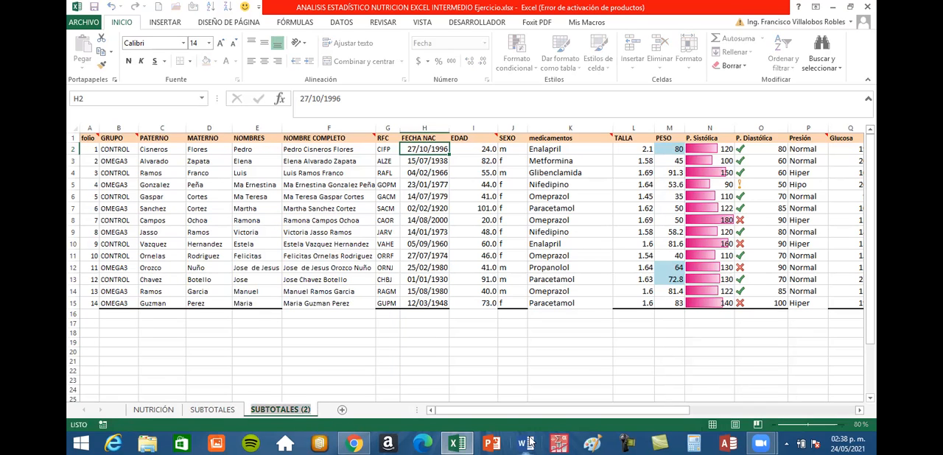
type("DATOS PA")
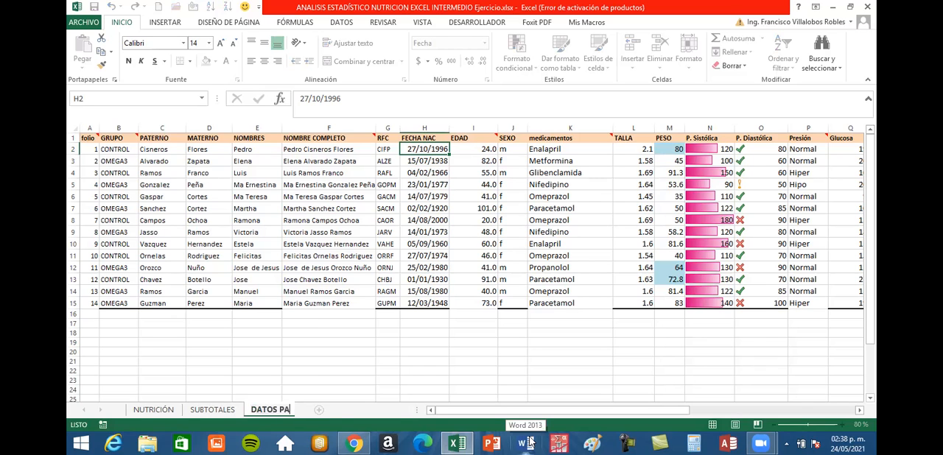
type("RA TABLA")
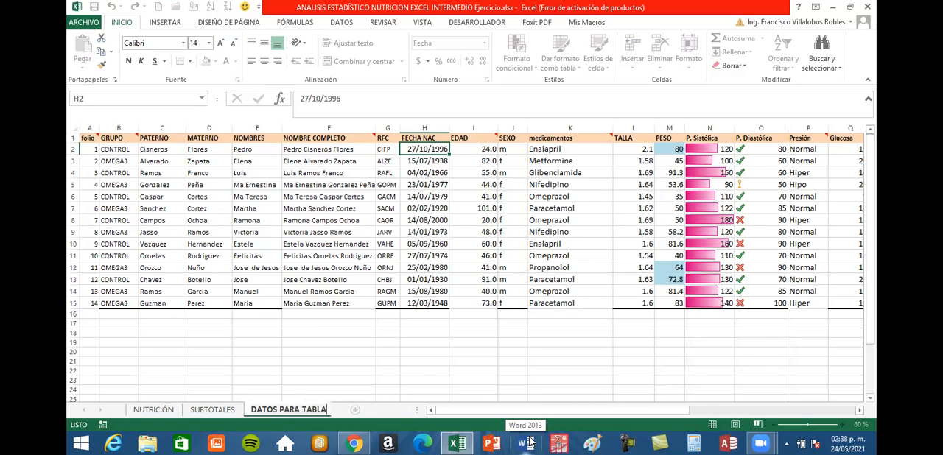
type("S DINÁM")
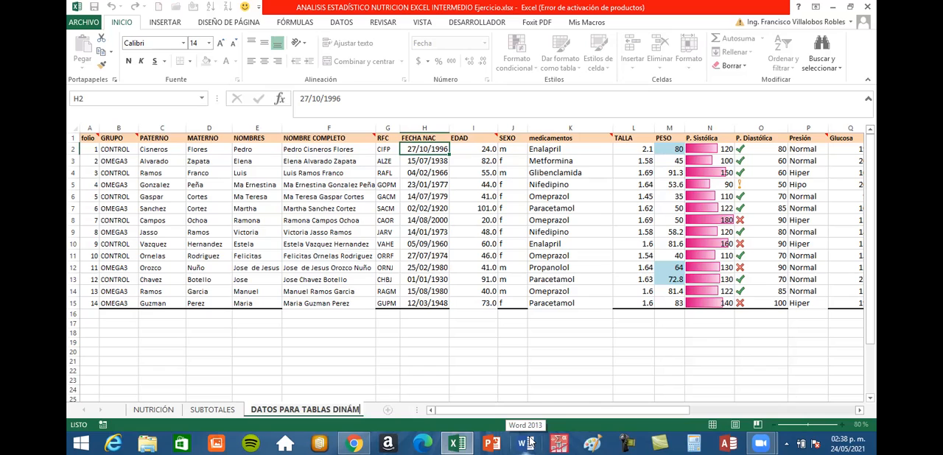
type("ICAS")
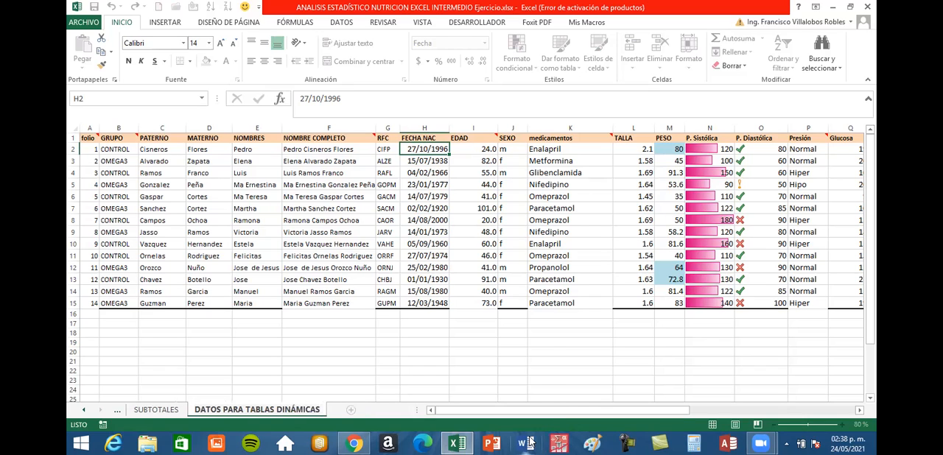
key("Return")
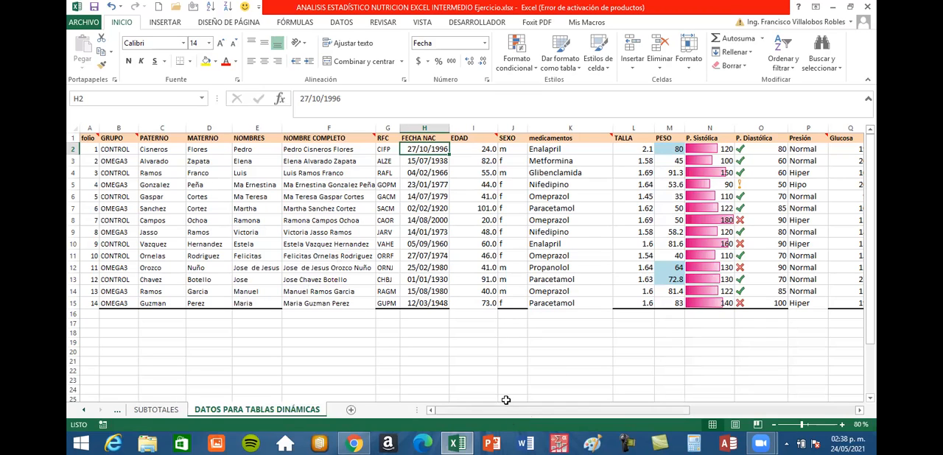
Read item d of the Paso 12 instructions on the NUTRICIÓN sheet for the required subtotal grouping, functions and variables.
left_click_drag(490, 411, 168, 410)
left_click(167, 410)
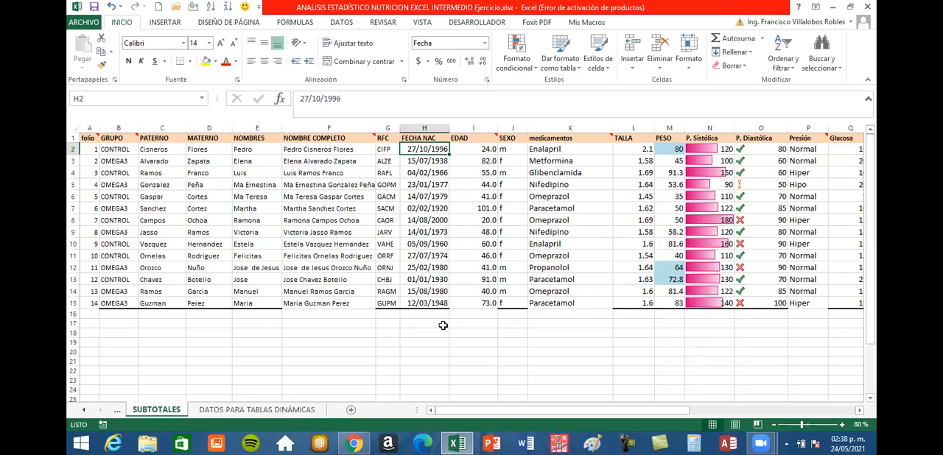
left_click(483, 342)
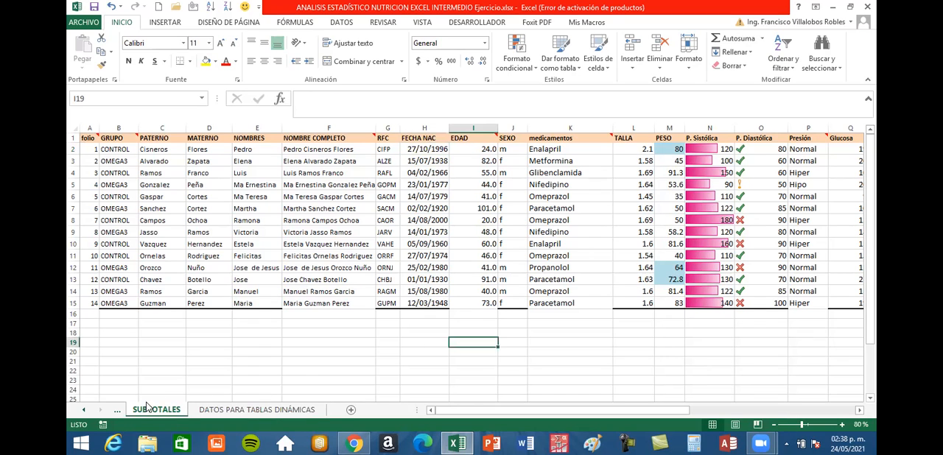
left_click(86, 411)
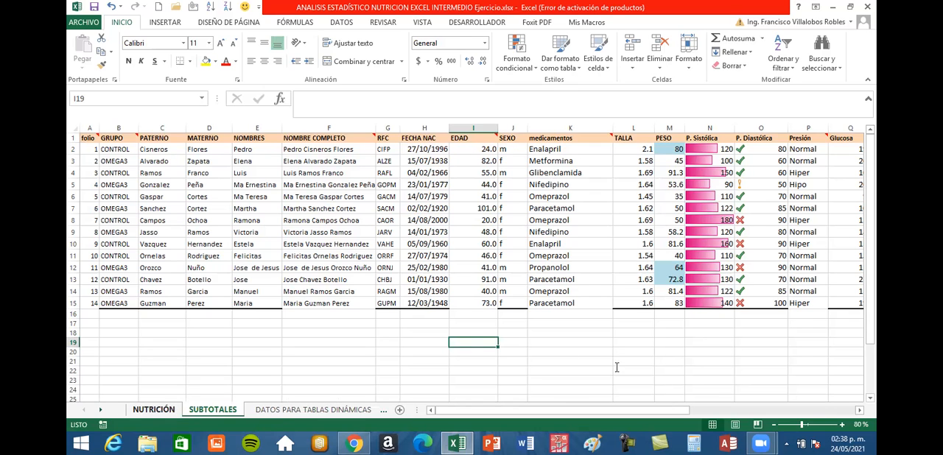
key("ctrl+Page_Up")
scroll(627, 383, "up", 4)
left_click_drag(597, 411, 642, 416)
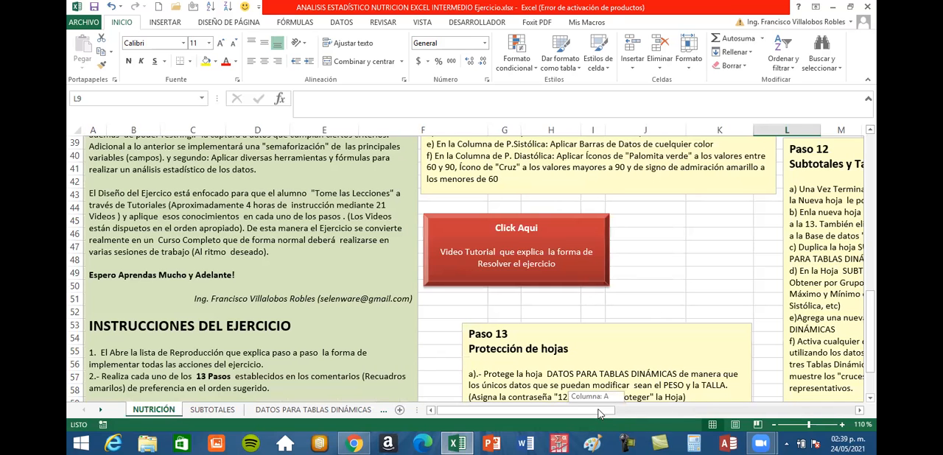
scroll(604, 380, "right", 3)
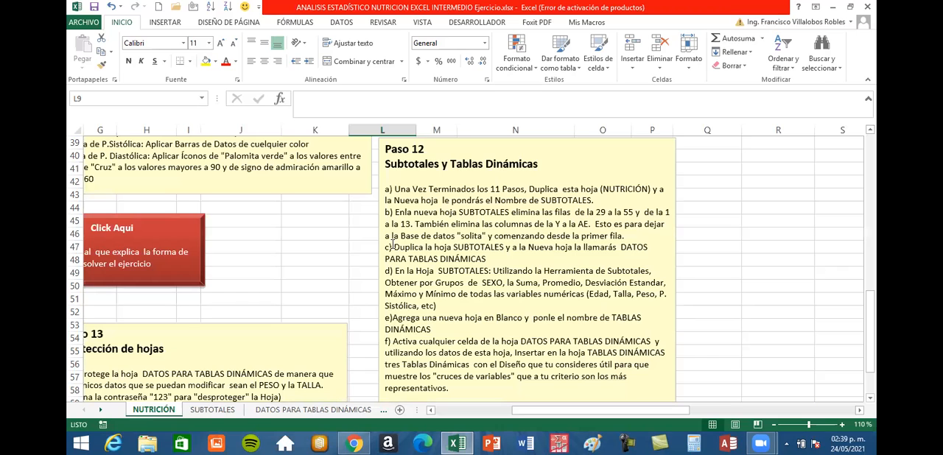
left_click_drag(418, 282, 392, 271)
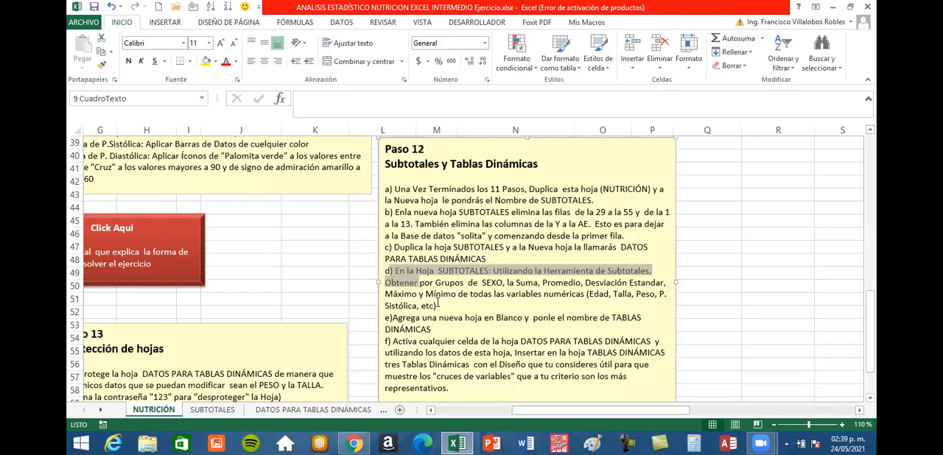
left_click_drag(473, 301, 486, 305)
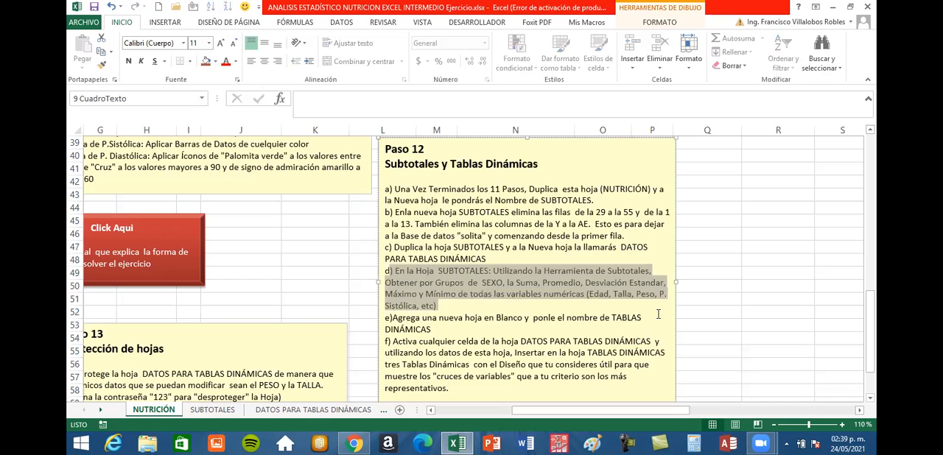
left_click(472, 271)
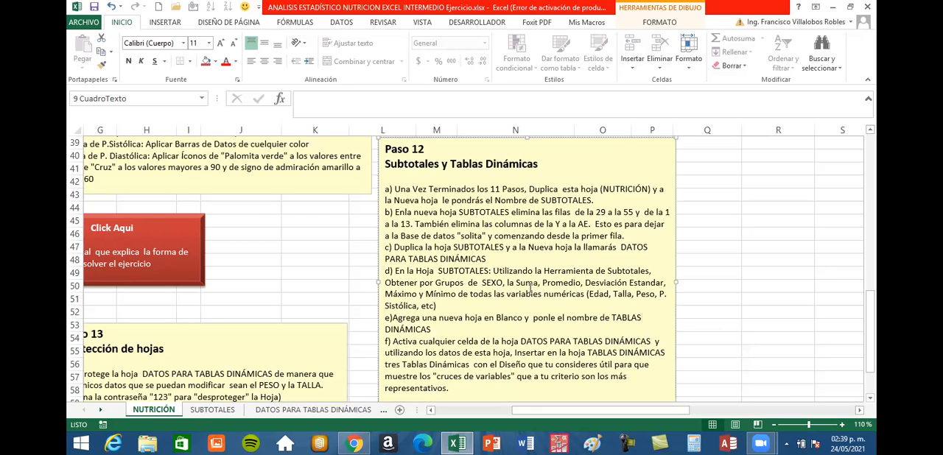
left_click(565, 282)
left_click_drag(592, 282, 616, 282)
left_click(414, 295)
left_click_drag(508, 295, 581, 298)
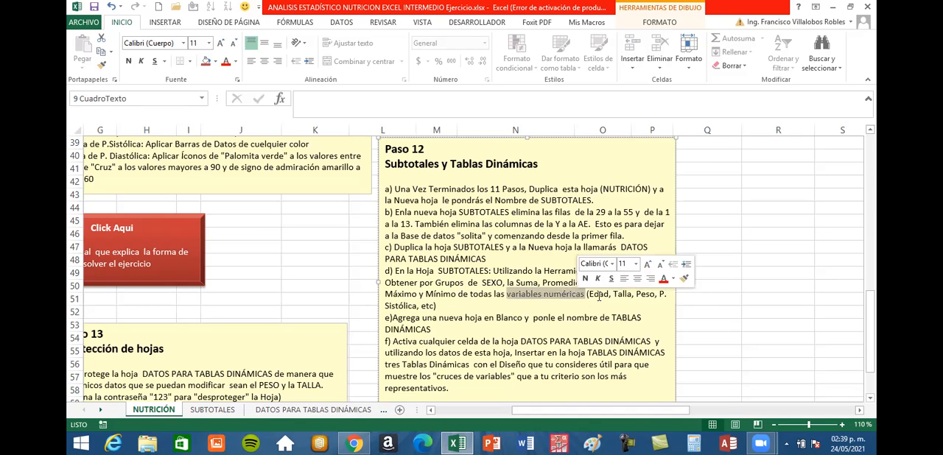
left_click(644, 294)
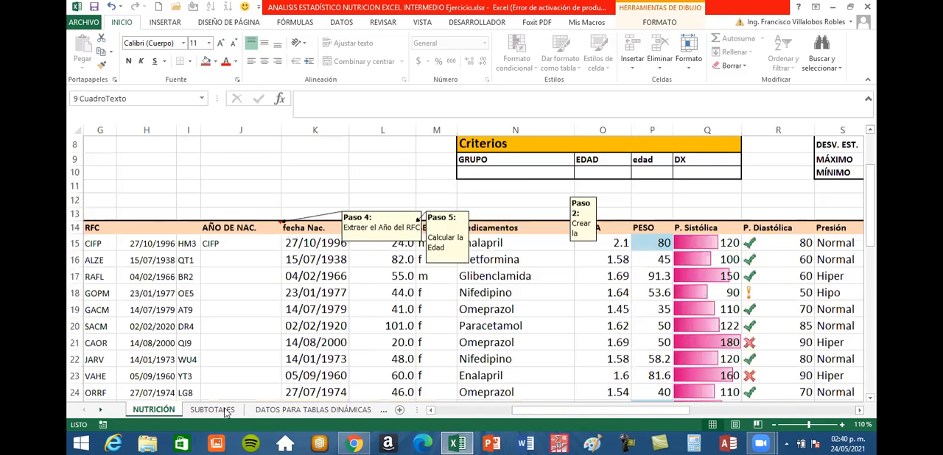
Examine the SUBTOTALES sheet's SEXO and GRUPO columns as possible grouping fields, along with the numeric columns through DX.
left_click(212, 410)
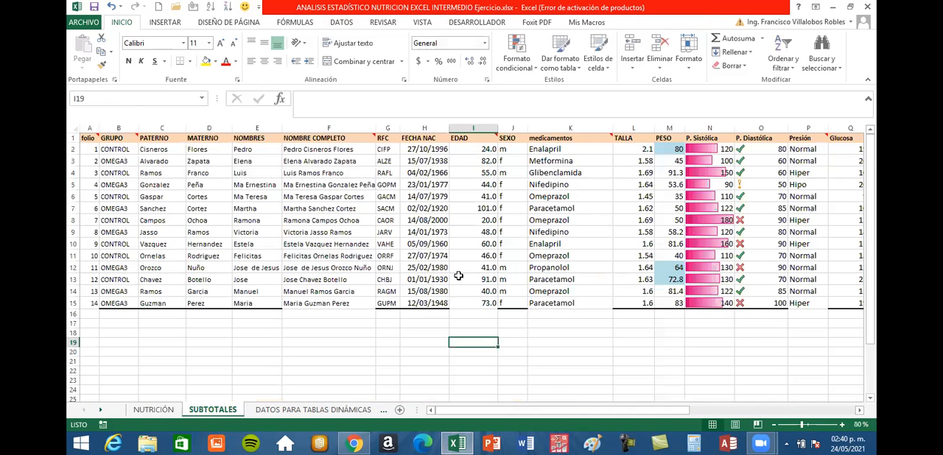
left_click(514, 194)
left_click(522, 290)
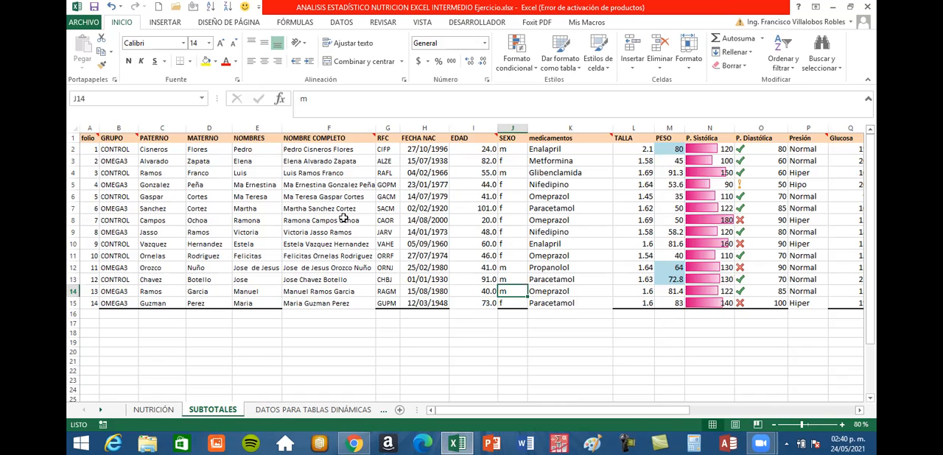
left_click_drag(488, 412, 545, 411)
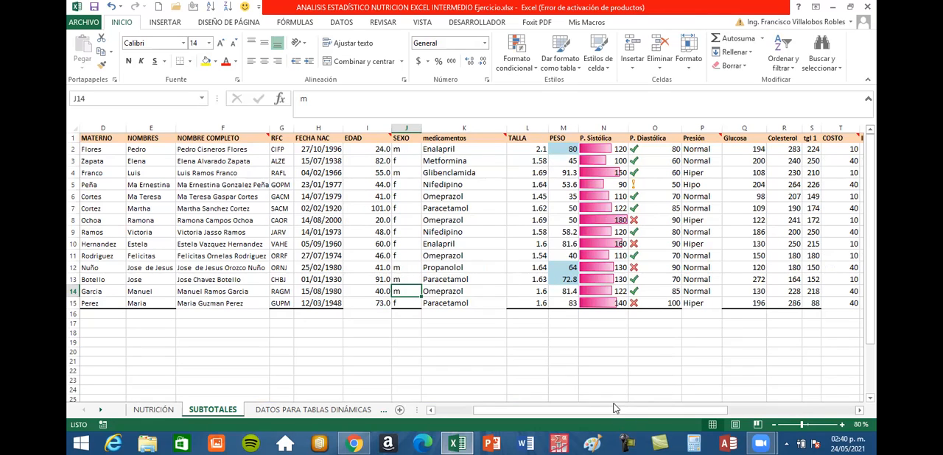
left_click_drag(617, 414, 668, 415)
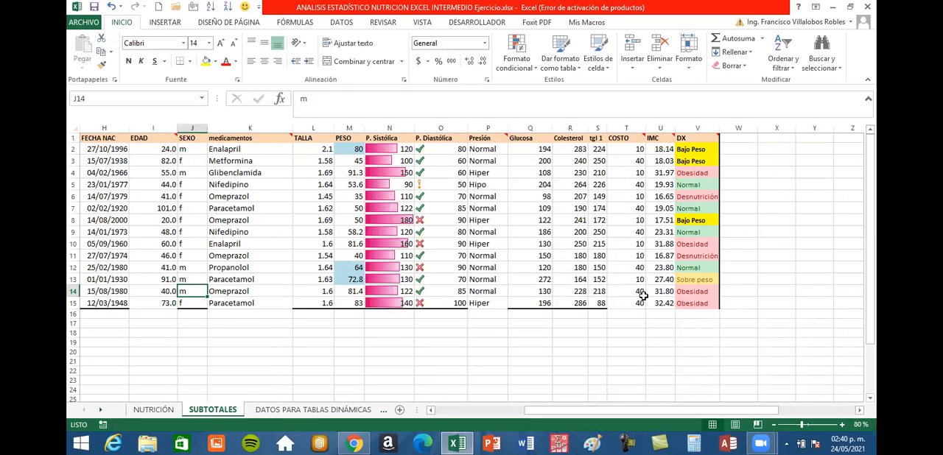
left_click_drag(595, 414, 501, 414)
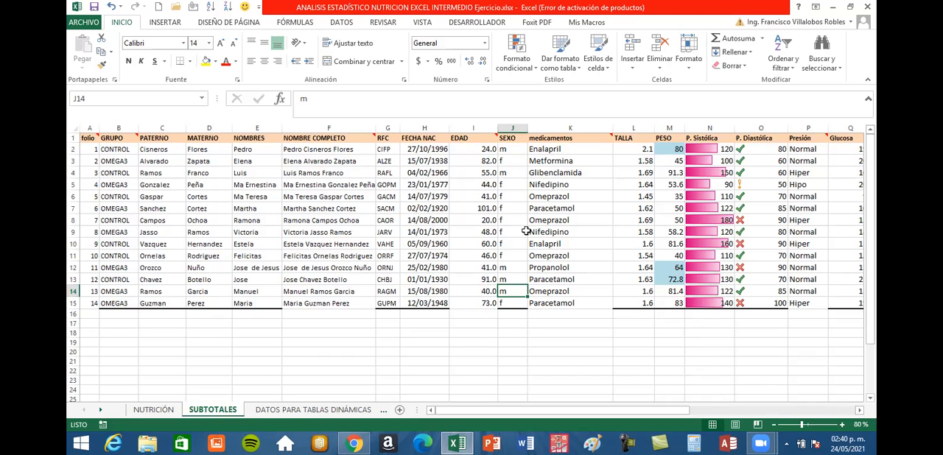
key("ctrl+Up")
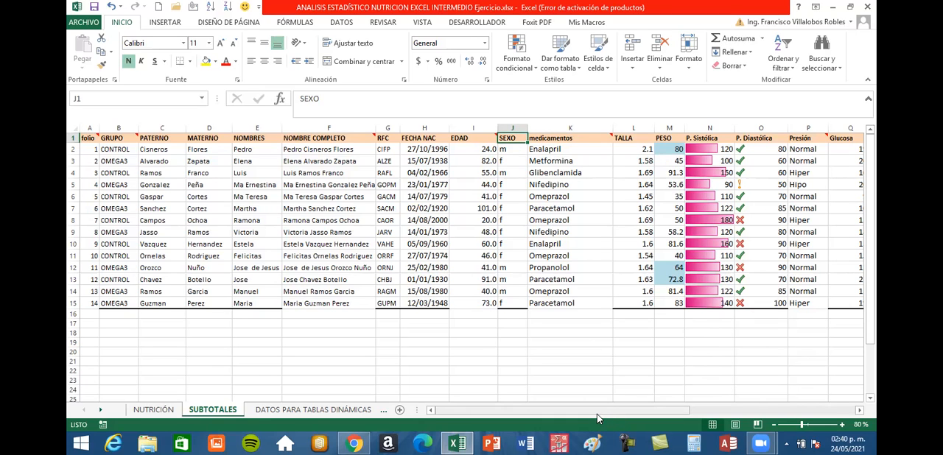
left_click_drag(597, 414, 118, 161)
left_click_drag(110, 220, 108, 305)
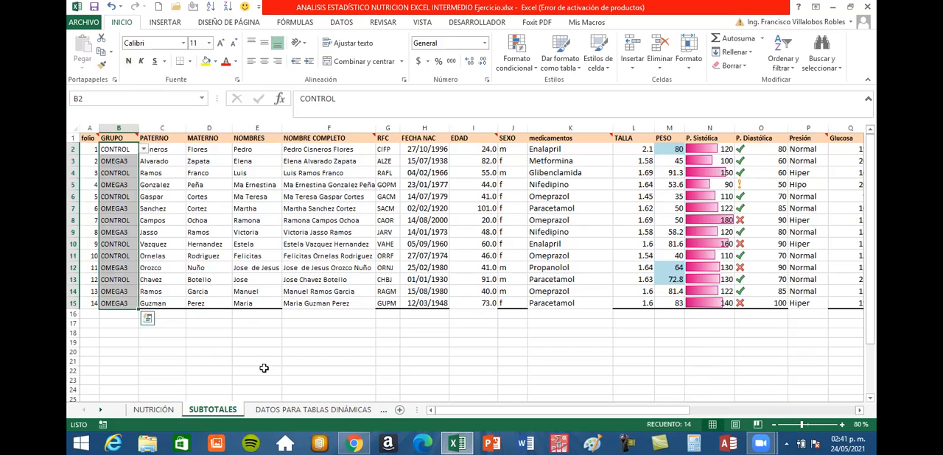
left_click(119, 127)
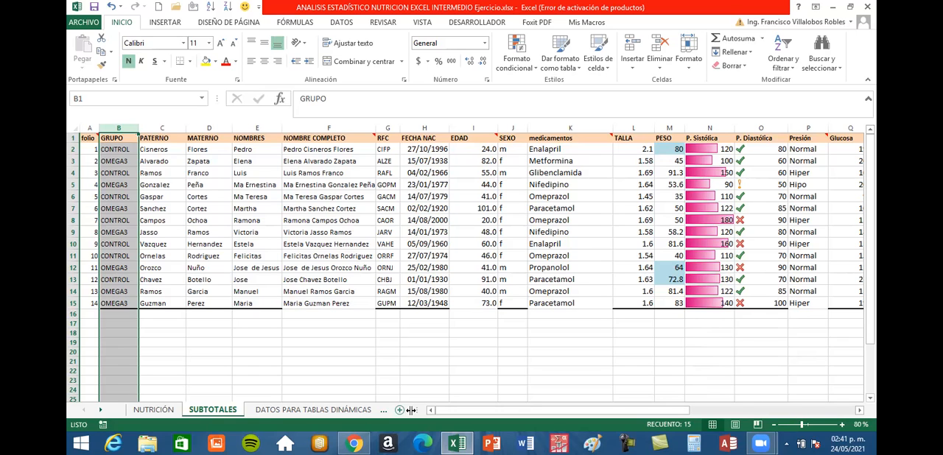
left_click(472, 333)
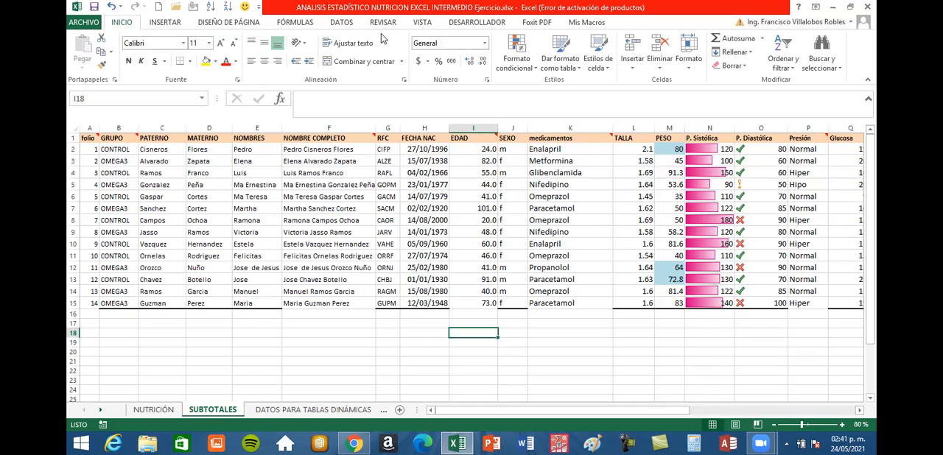
Start a custom sort of the SUBTOTALES database and choose SEXO as the column to sort by.
left_click(402, 183)
left_click(426, 184)
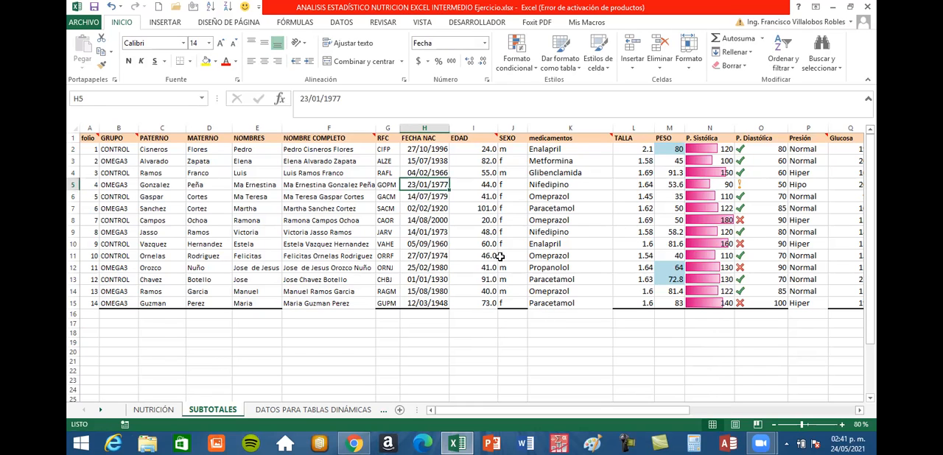
left_click(341, 23)
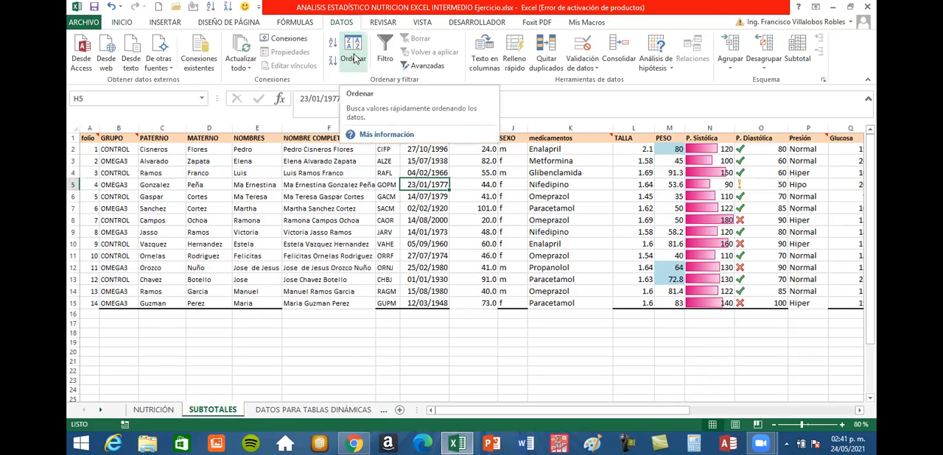
left_click(353, 50)
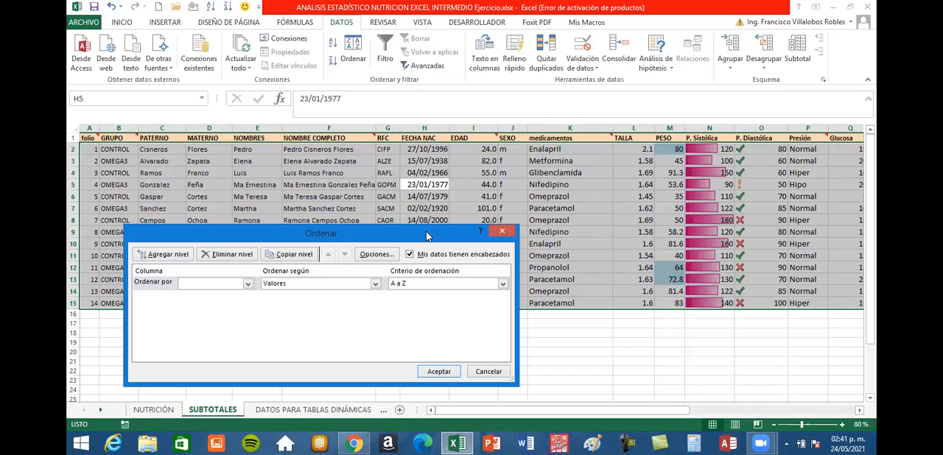
left_click_drag(426, 232, 553, 134)
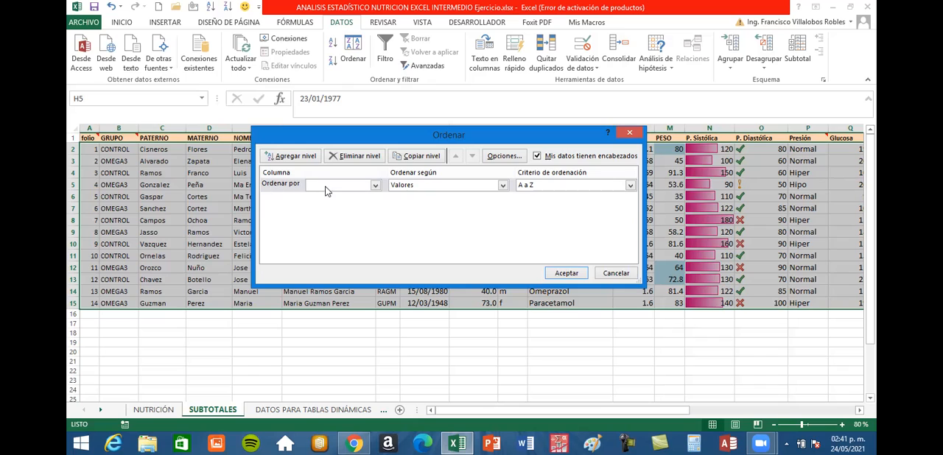
left_click(376, 186)
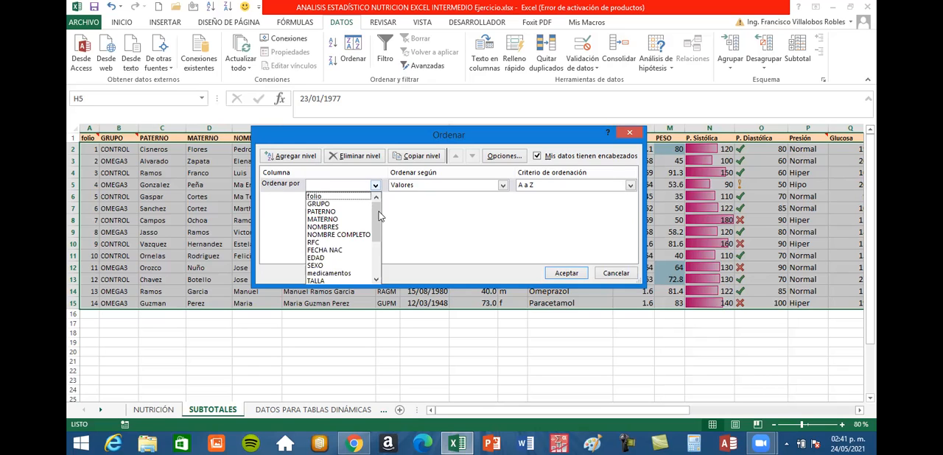
scroll(345, 243, "down", 1)
left_click(345, 242)
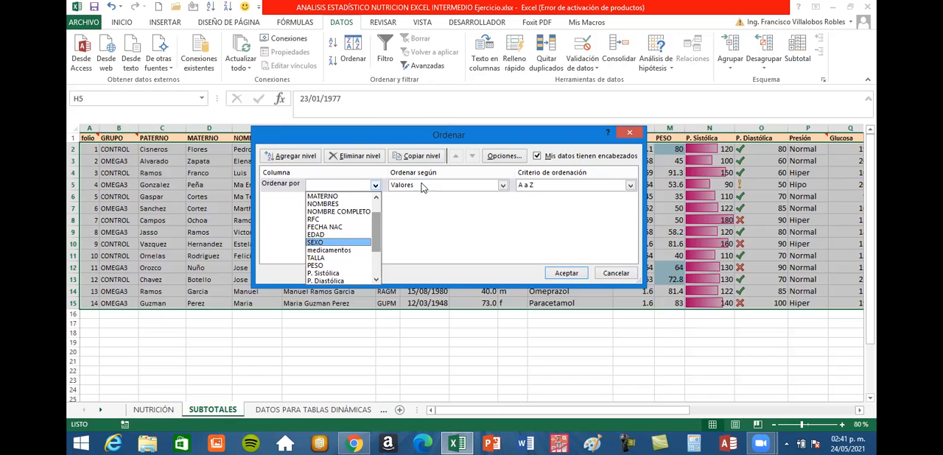
Sort the SUBTOTALES database by SEXO values in A a Z order and check the grouped SEXO rows.
left_click(503, 187)
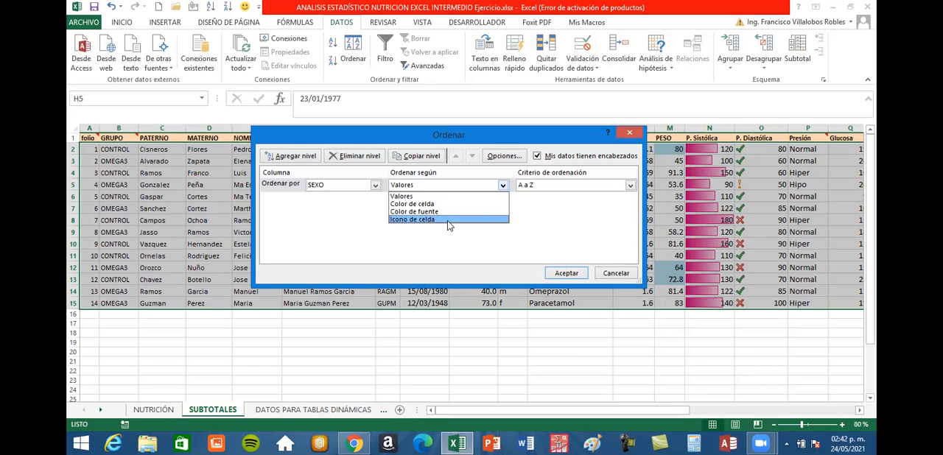
key("Caps_Lock")
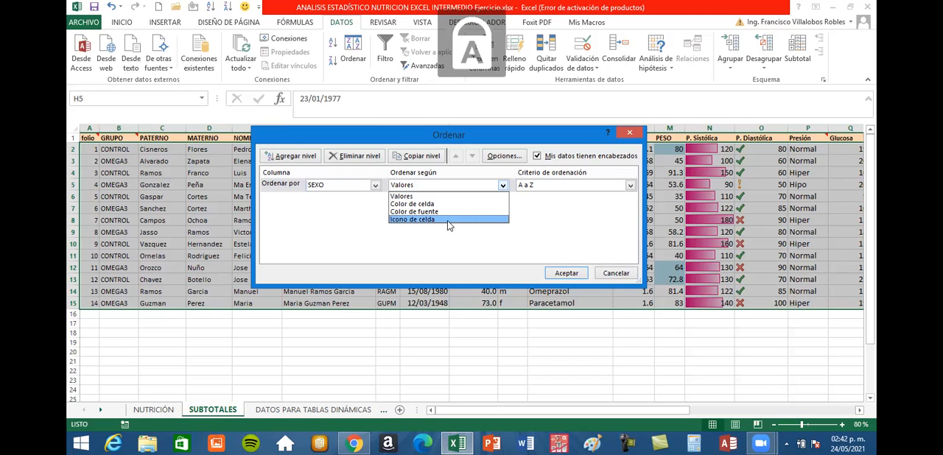
left_click(417, 198)
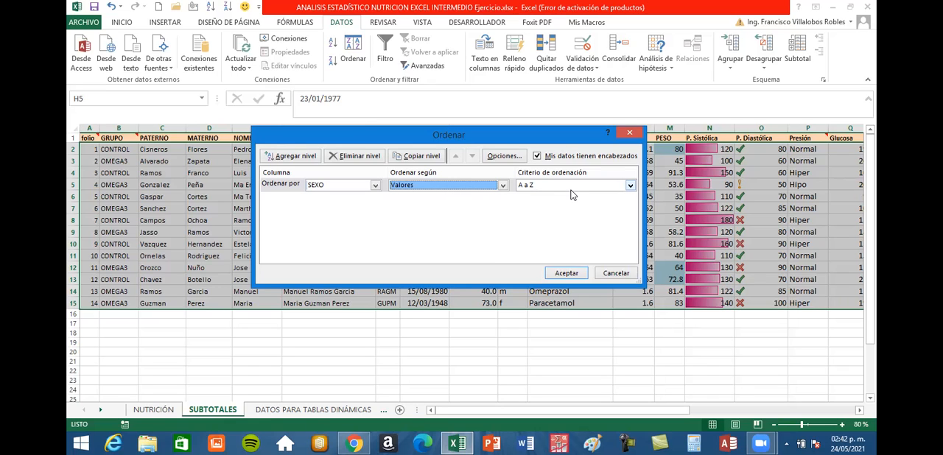
left_click(631, 185)
left_click(624, 204)
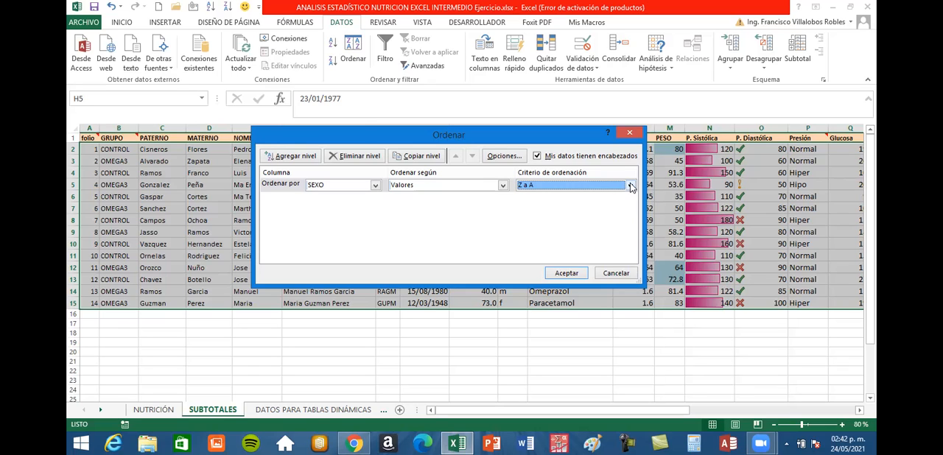
left_click(631, 187)
key("Up")
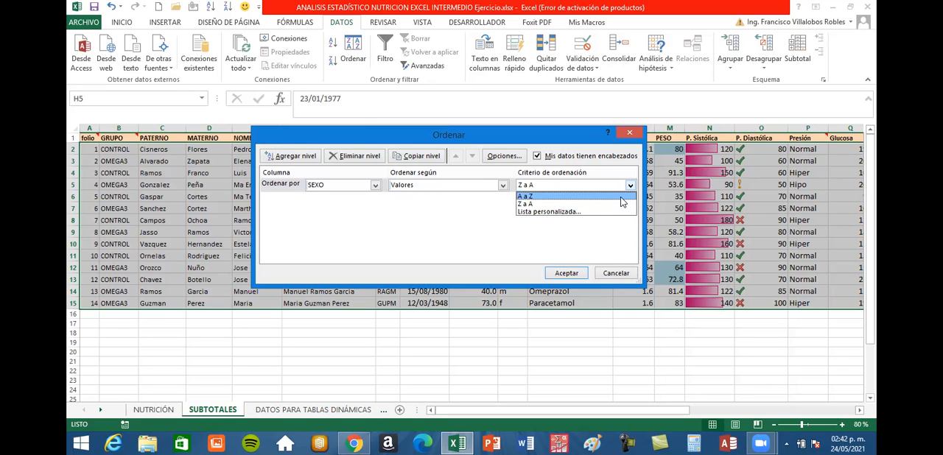
left_click(620, 197)
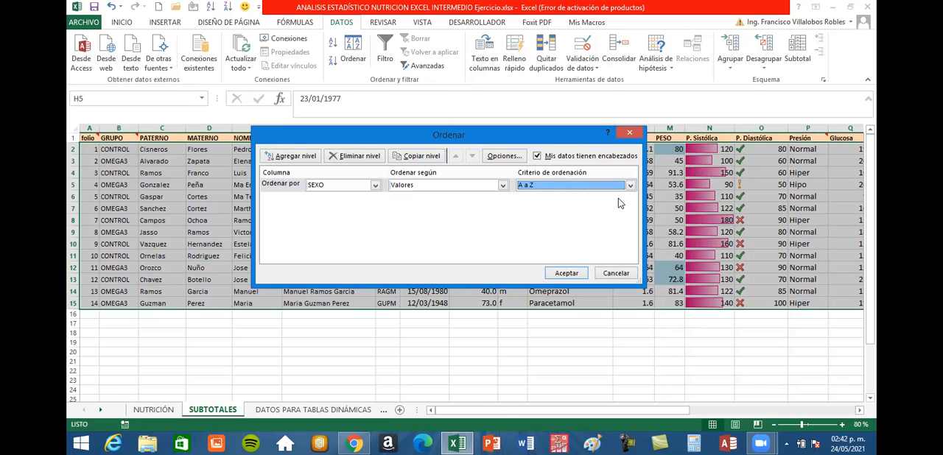
left_click(567, 273)
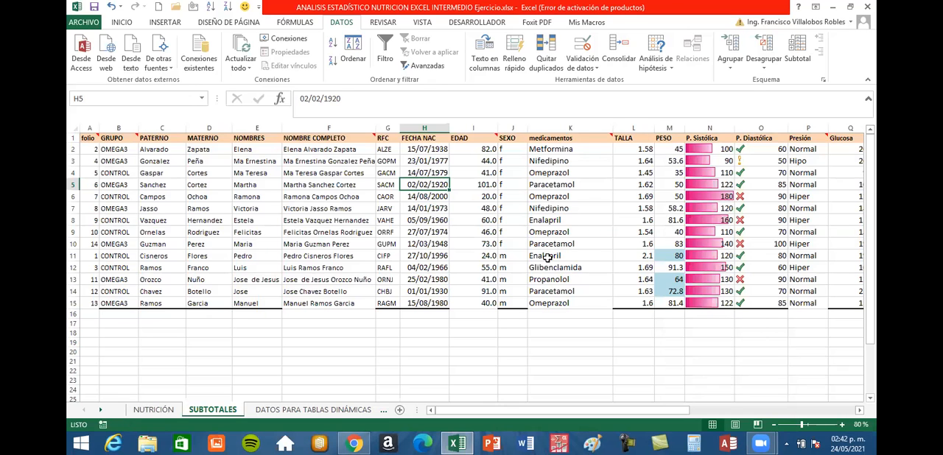
left_click_drag(506, 147, 506, 303)
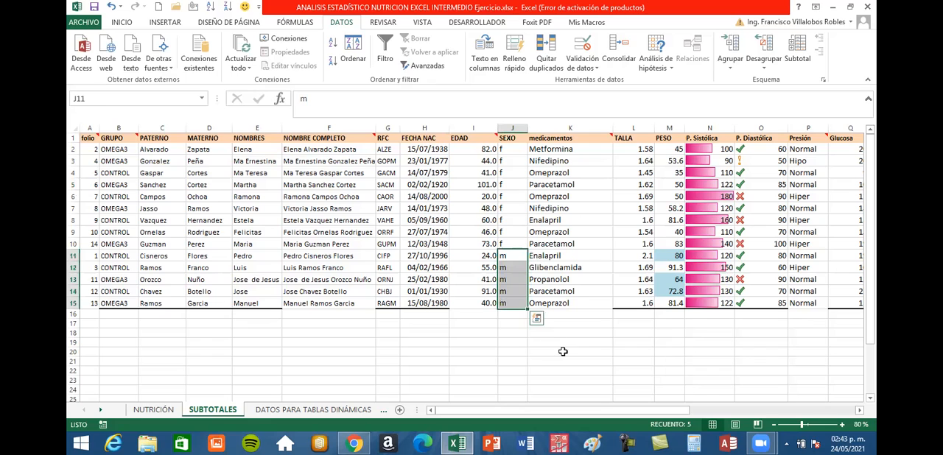
left_click(553, 350)
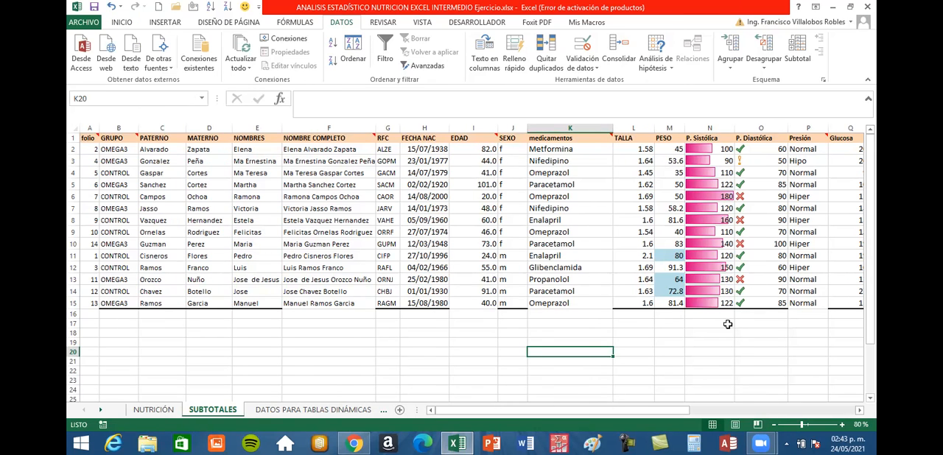
Start a subtotal of the sorted database and set it to group at each change in SEXO.
left_click(472, 221)
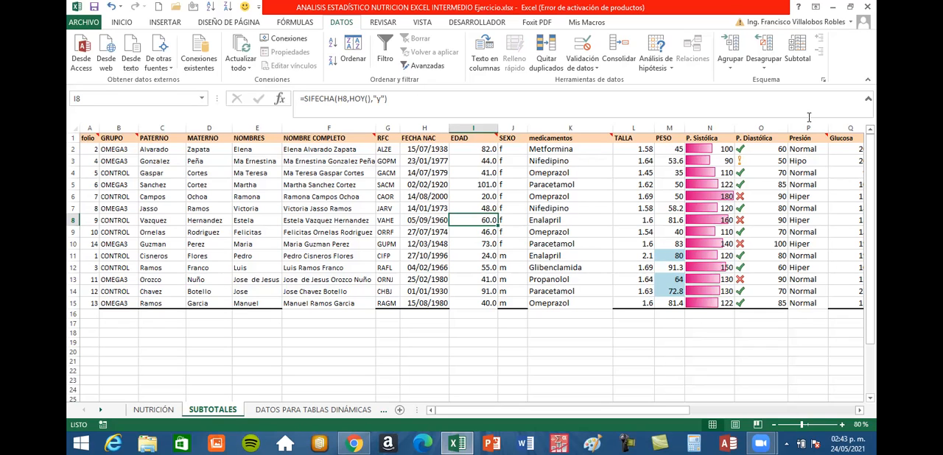
left_click(800, 49)
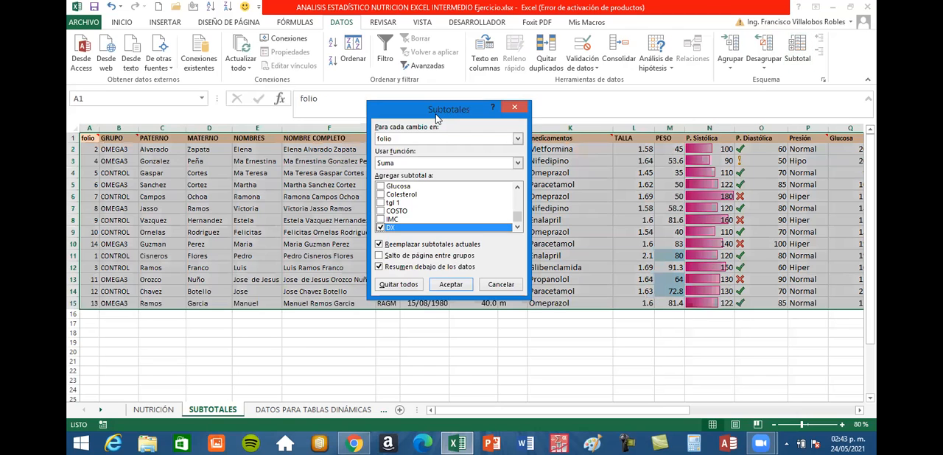
left_click_drag(443, 110, 400, 209)
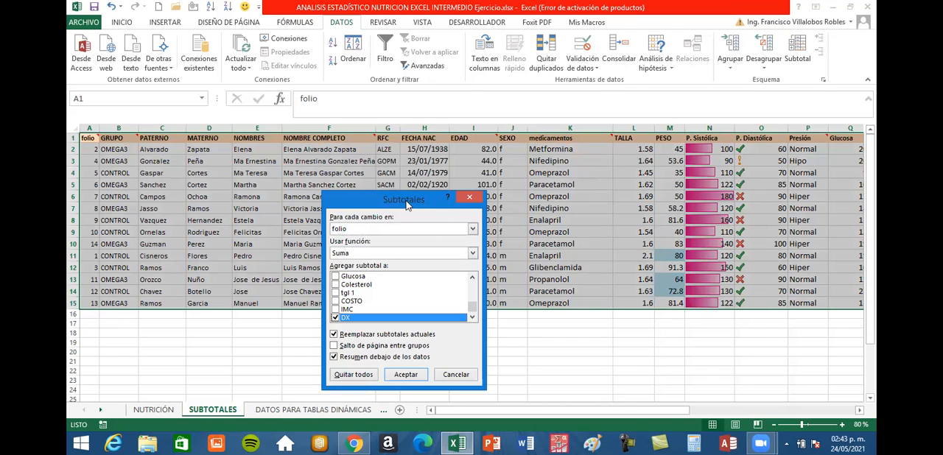
left_click_drag(416, 190, 481, 84)
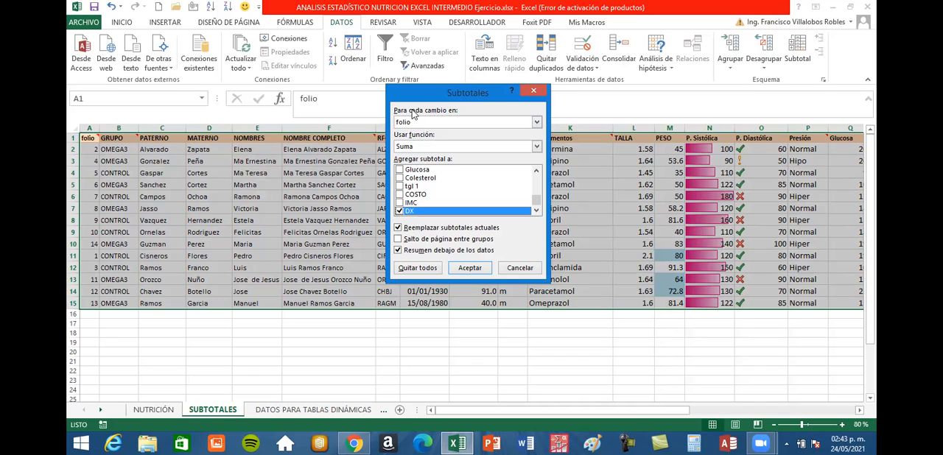
left_click(537, 122)
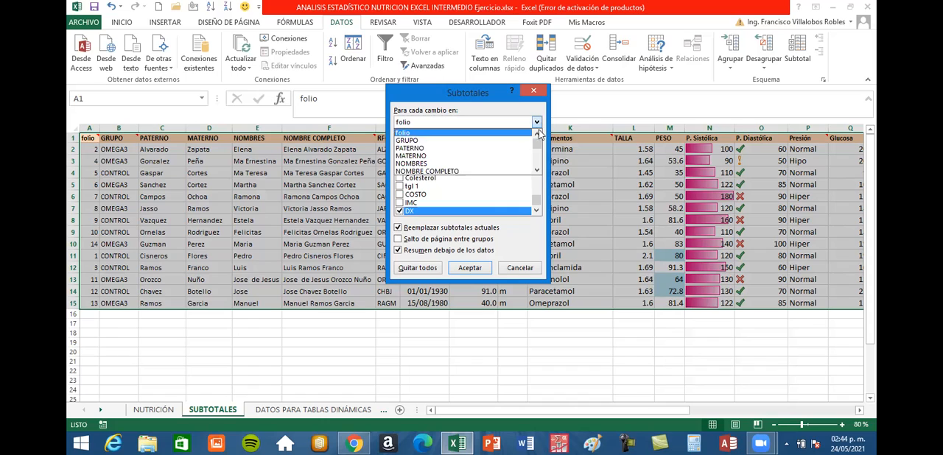
left_click(538, 171)
left_click(537, 171)
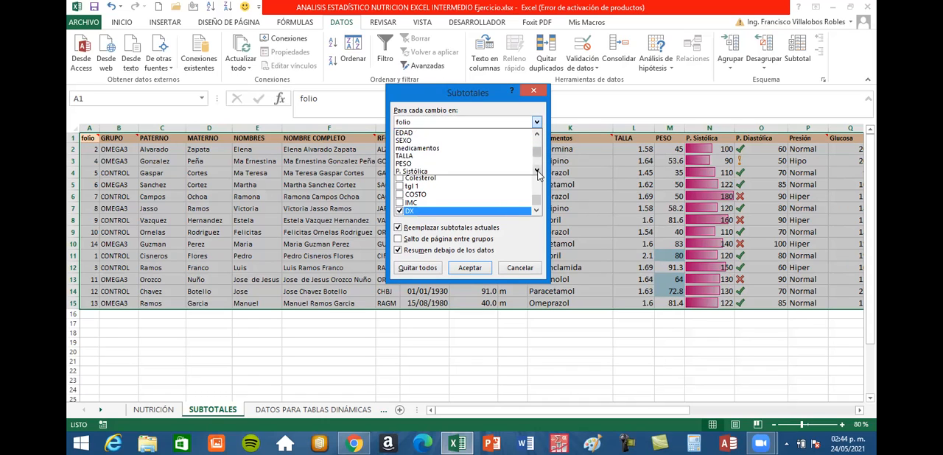
left_click(537, 171)
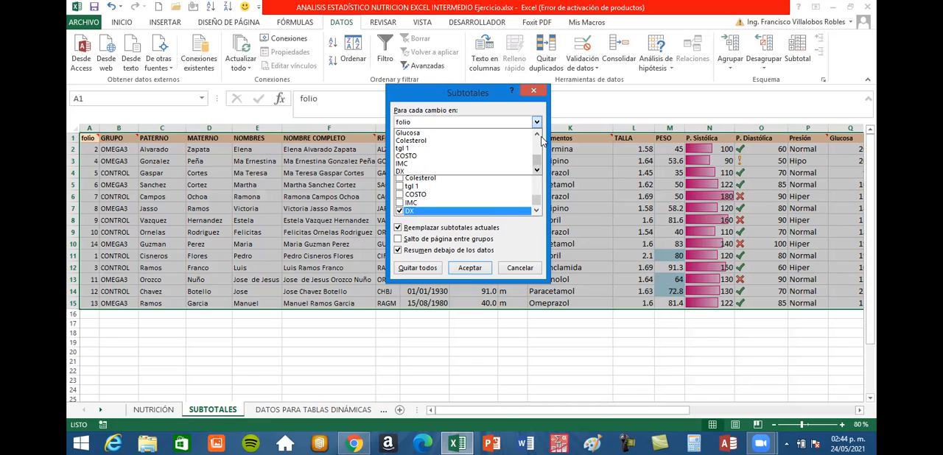
left_click(538, 136)
left_click(537, 136)
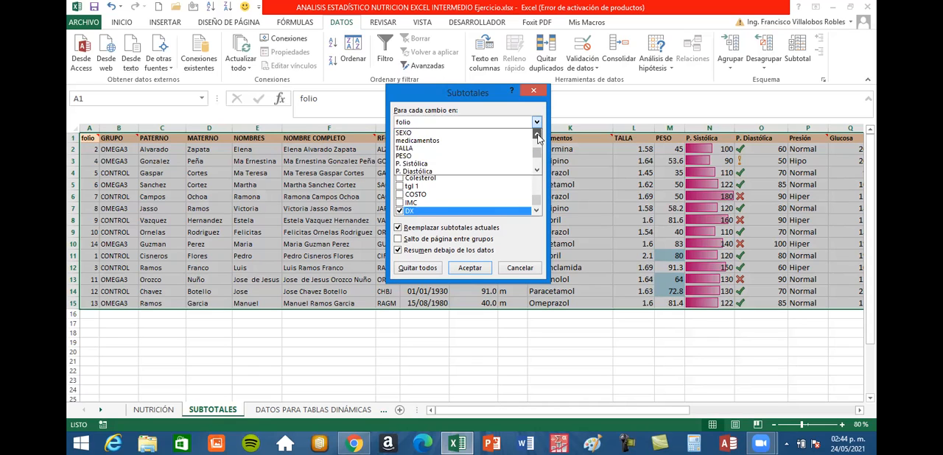
left_click(538, 136)
left_click(538, 136)
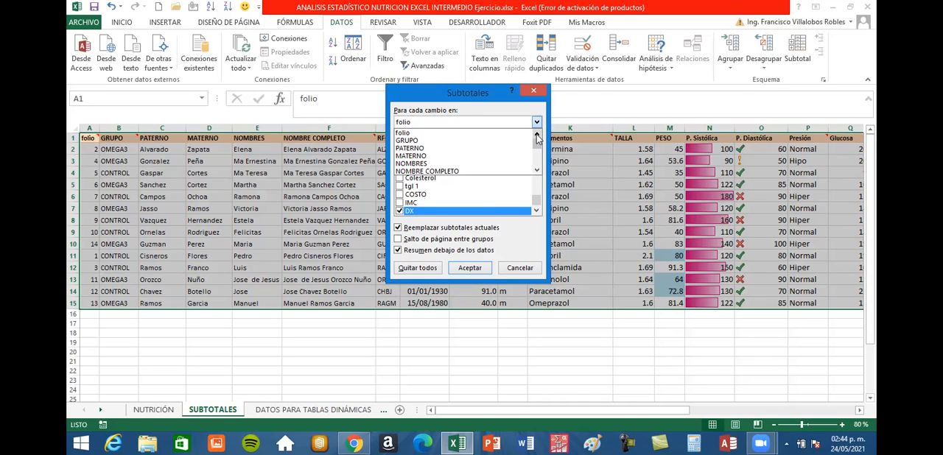
left_click(537, 172)
left_click(537, 173)
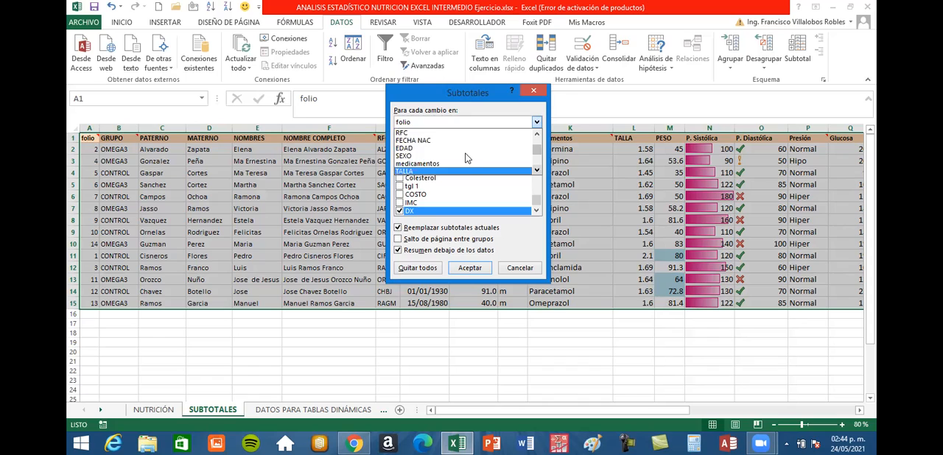
key("Escape")
key("s")
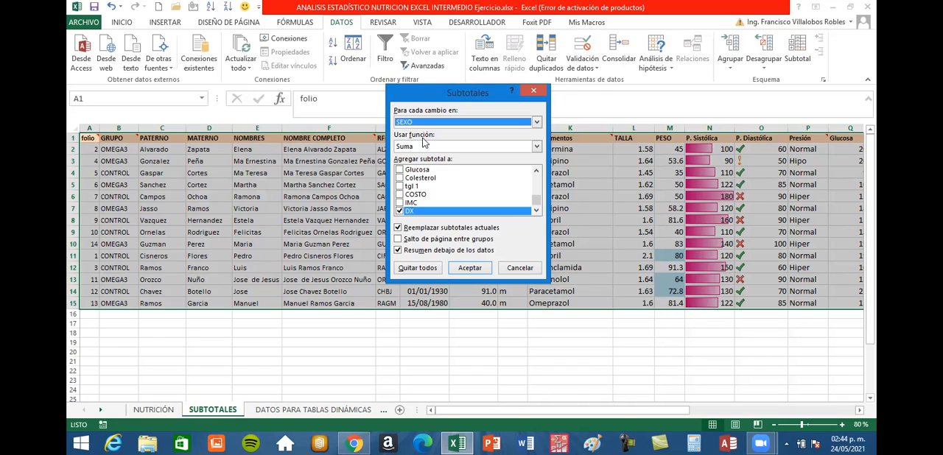
Review the available subtotal functions and choose Promedio.
left_click(537, 147)
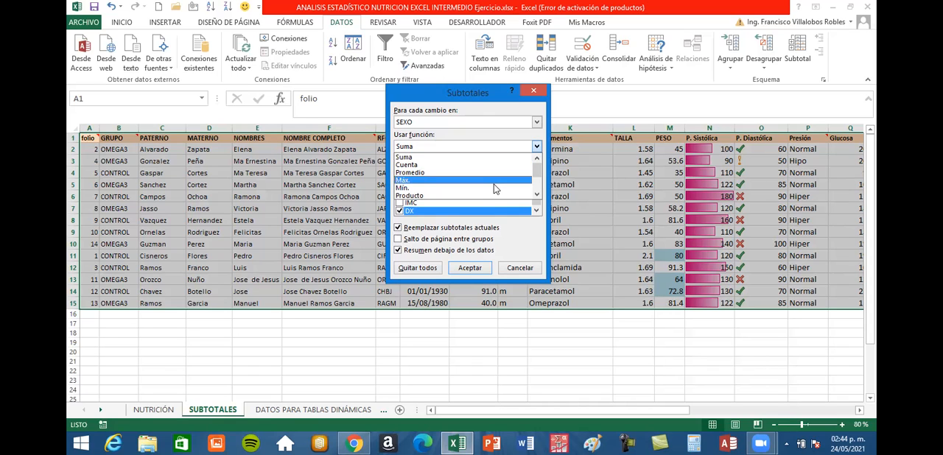
left_click(537, 196)
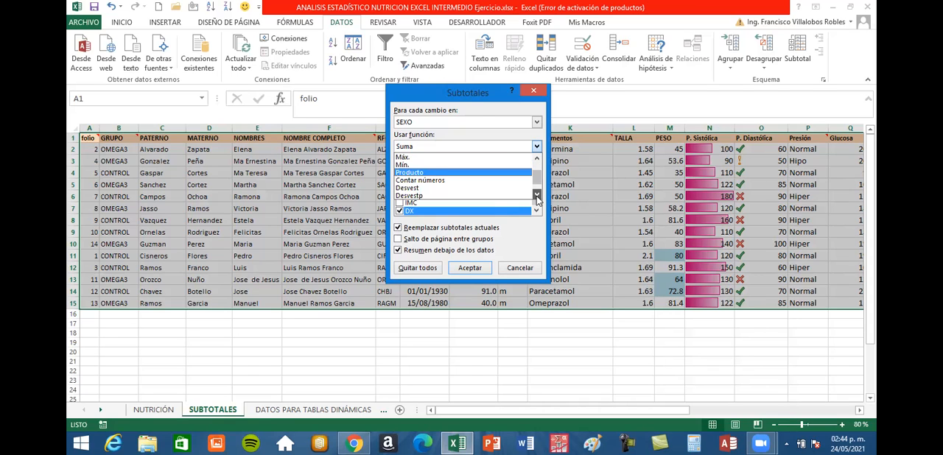
left_click(539, 161)
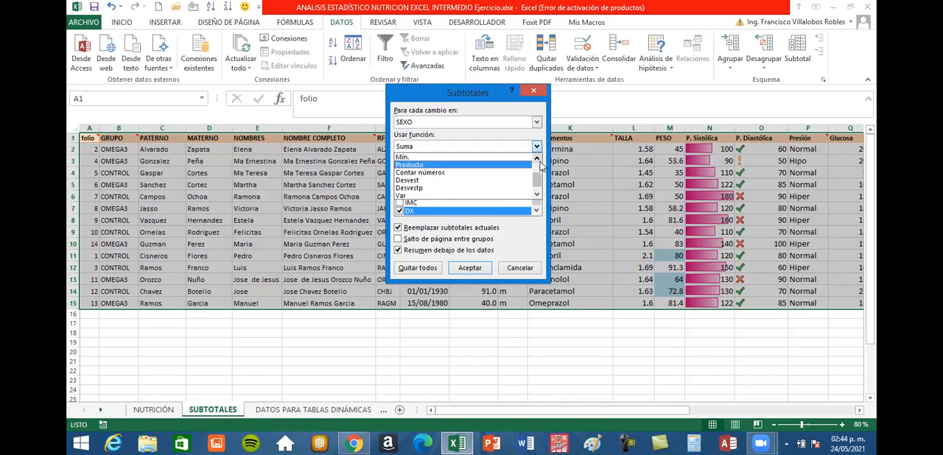
left_click(538, 159)
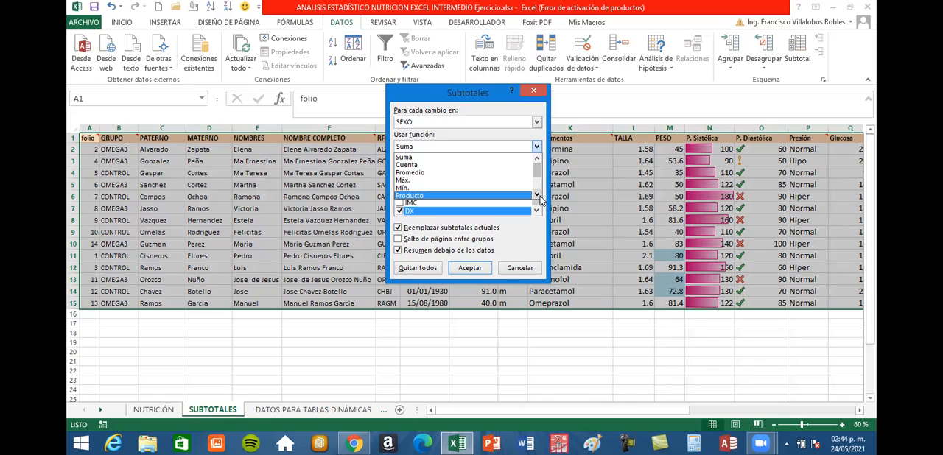
left_click(537, 195)
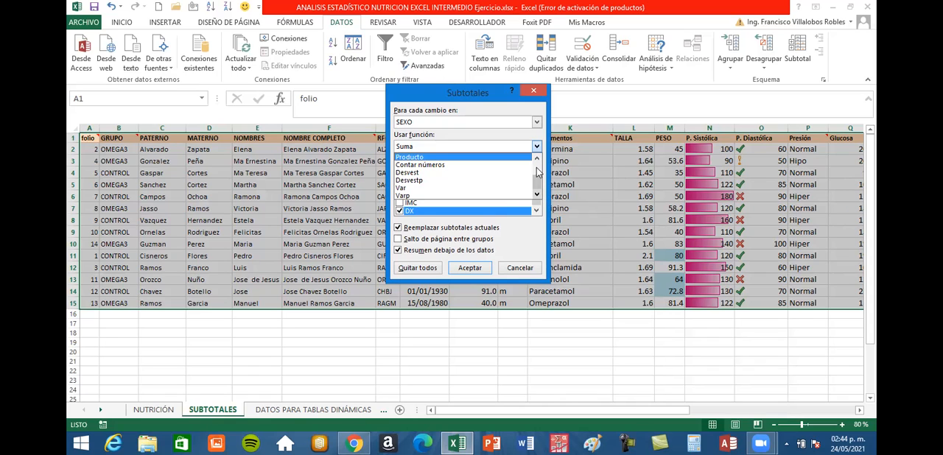
left_click(538, 161)
scroll(538, 162, "up", 1)
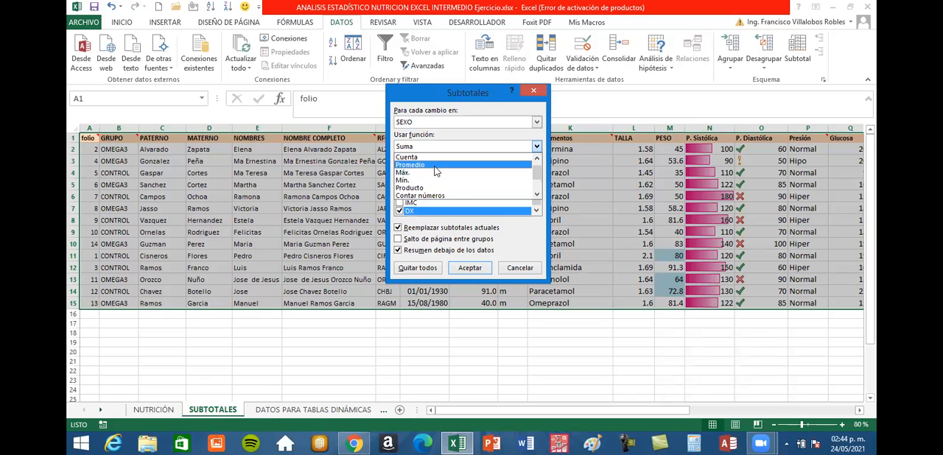
left_click(442, 165)
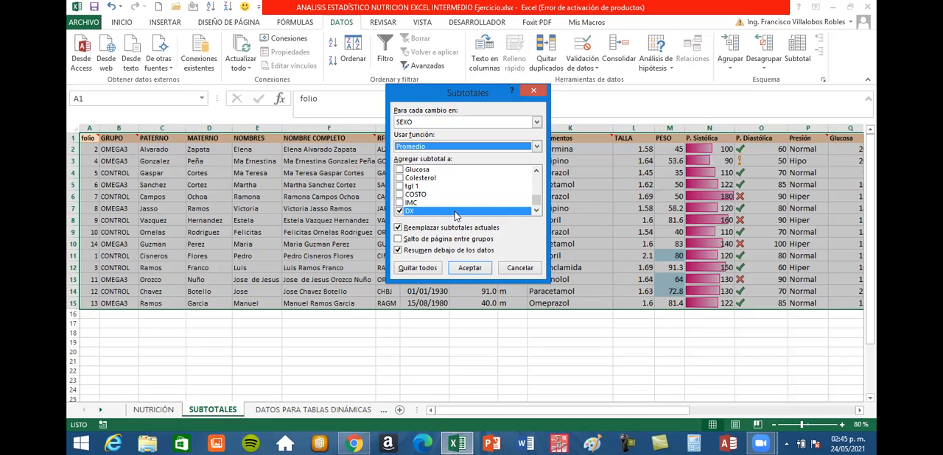
Exclude DX from the subtotal and include the EDAD, TALLA and PESO columns.
left_click(400, 211)
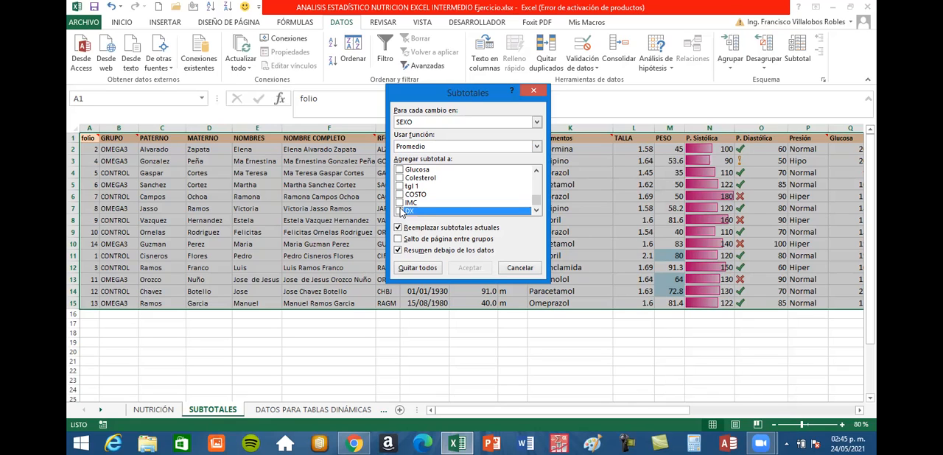
left_click(536, 171)
left_click_drag(538, 198, 534, 172)
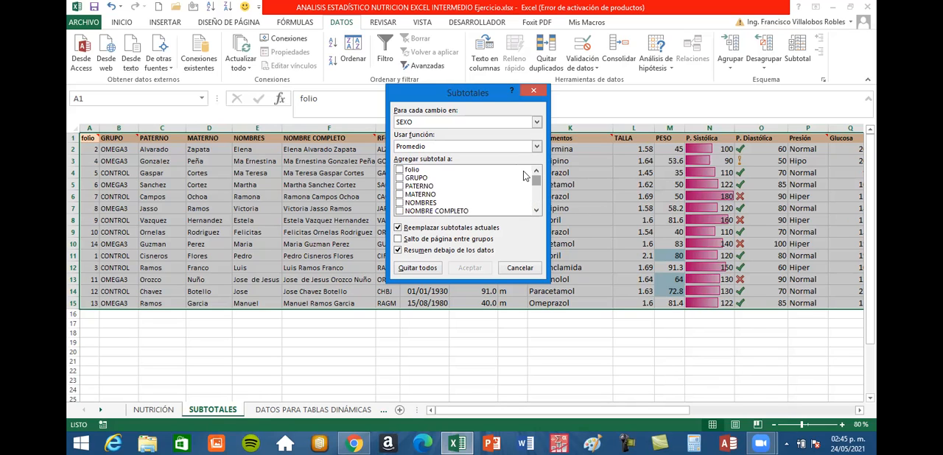
double_click(537, 210)
double_click(536, 210)
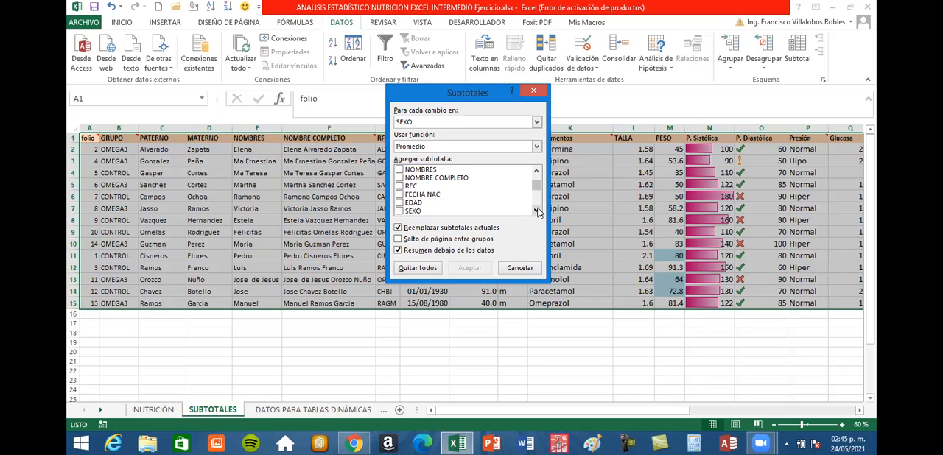
double_click(536, 211)
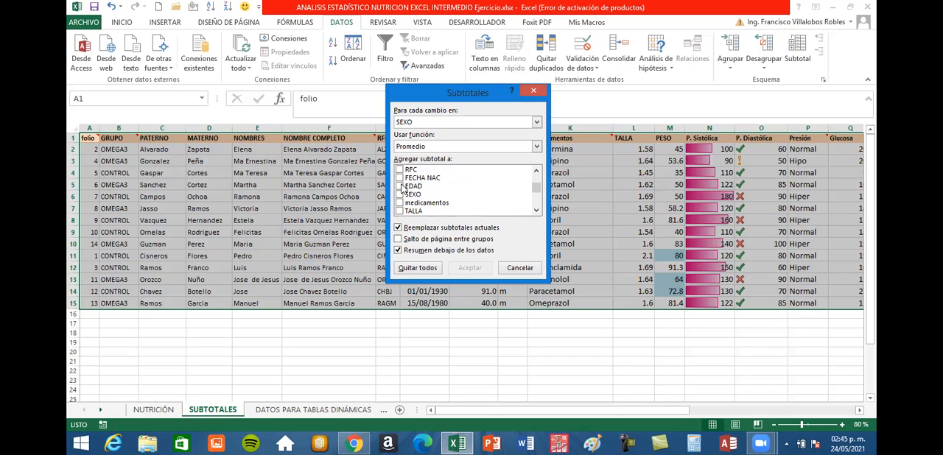
left_click(401, 187)
left_click(536, 211)
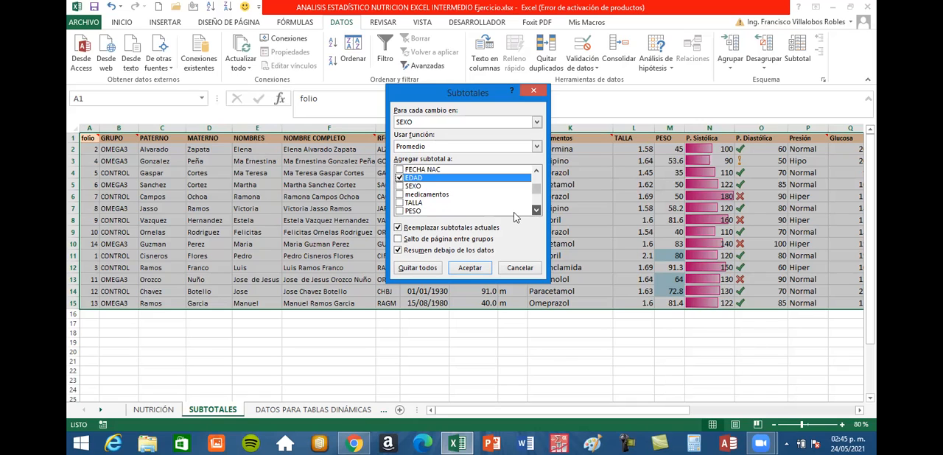
left_click(401, 194)
left_click(401, 202)
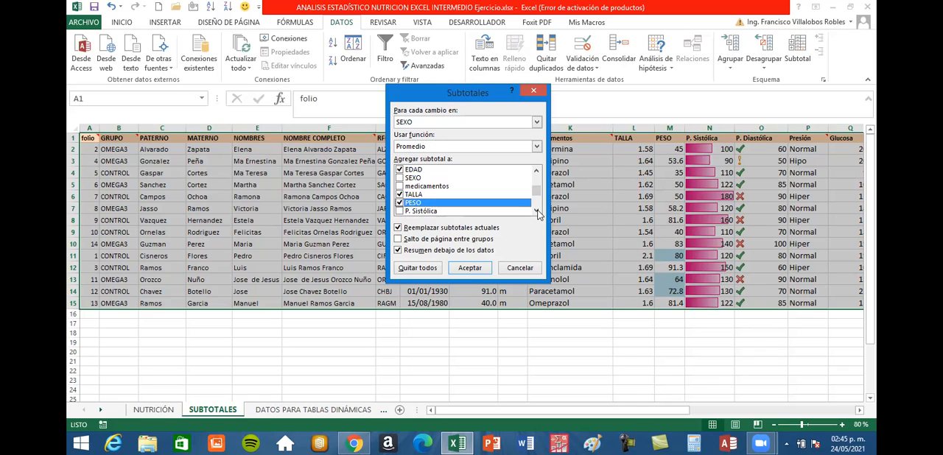
Include the P. Sistólica and P. Diastólica columns in the average subtotal.
scroll(508, 211, "down", 1)
left_click(402, 194)
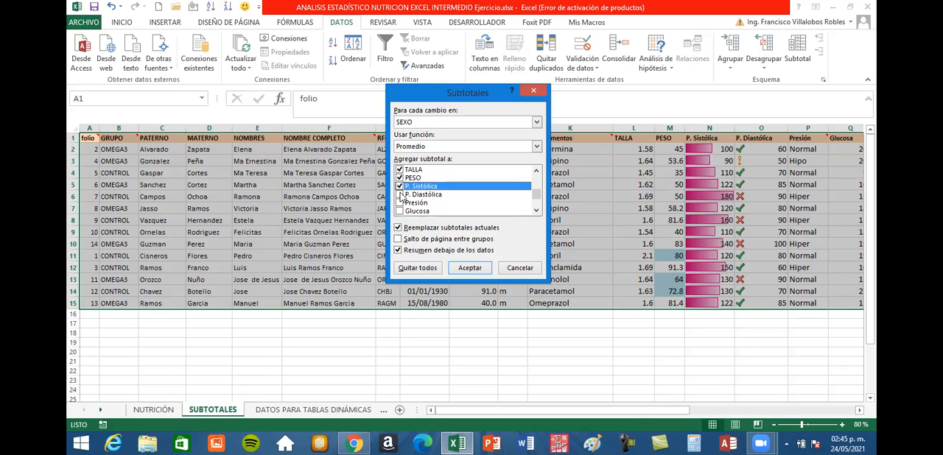
key("Down")
key("space")
scroll(537, 213, "down", 1)
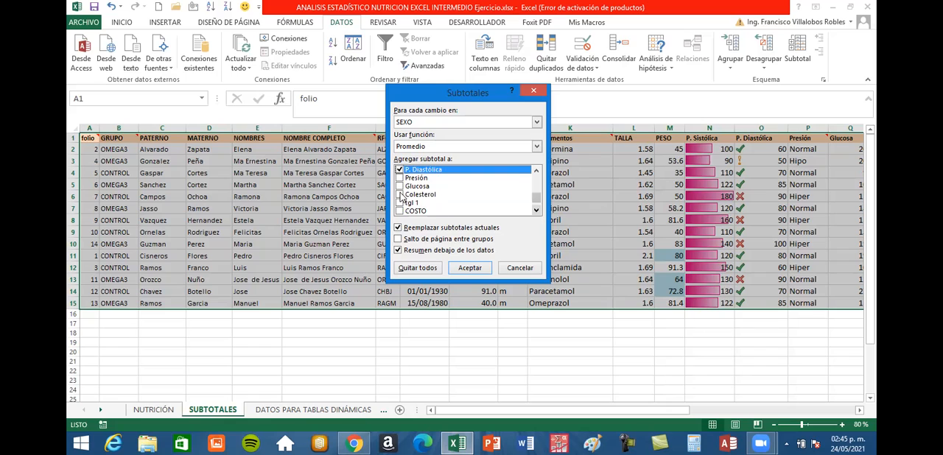
Include the Glucosa, Colesterol, tgl 1, COSTO and IMC columns in the average subtotal, leaving DX out.
left_click(400, 186)
left_click(399, 195)
left_click(399, 203)
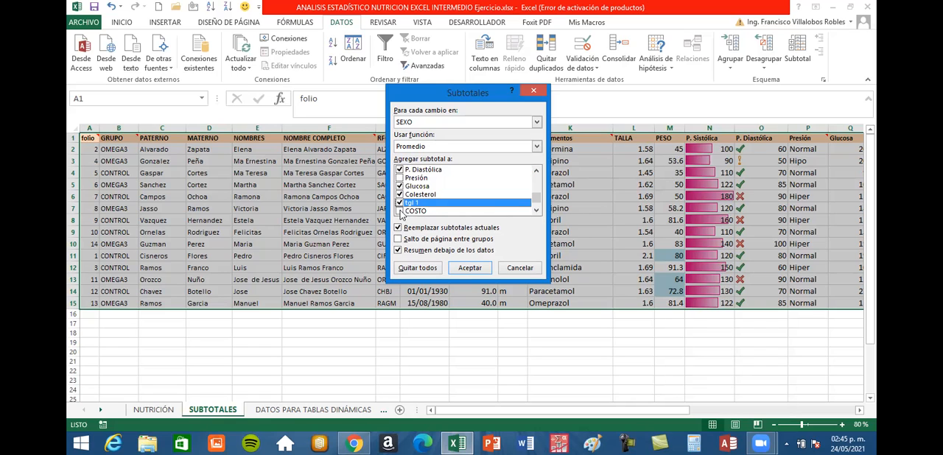
left_click(400, 211)
scroll(536, 214, "down", 1)
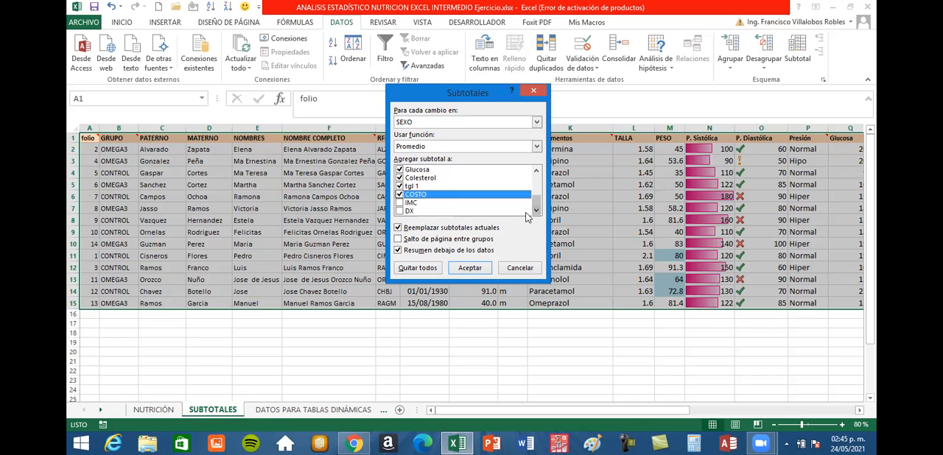
left_click(400, 202)
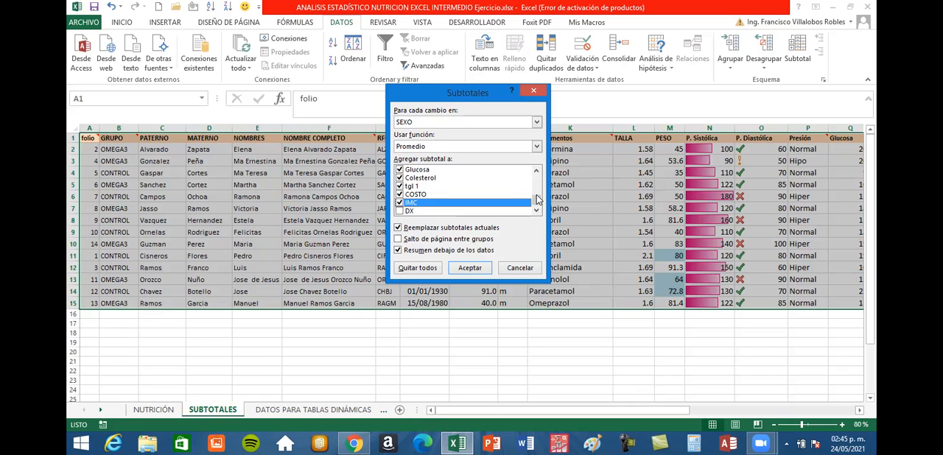
mouse_move(537, 197)
left_mouse_down()
mouse_move(539, 180)
mouse_move(542, 206)
left_mouse_up()
Apply the average subtotals by SEXO with current subtotals replaced, no page breaks between groups and the summary below the data.
left_click(402, 229)
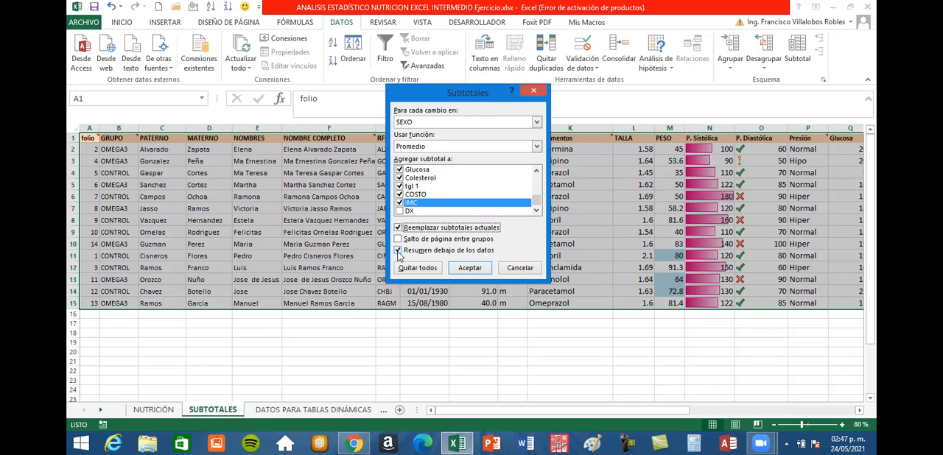
left_click(475, 250)
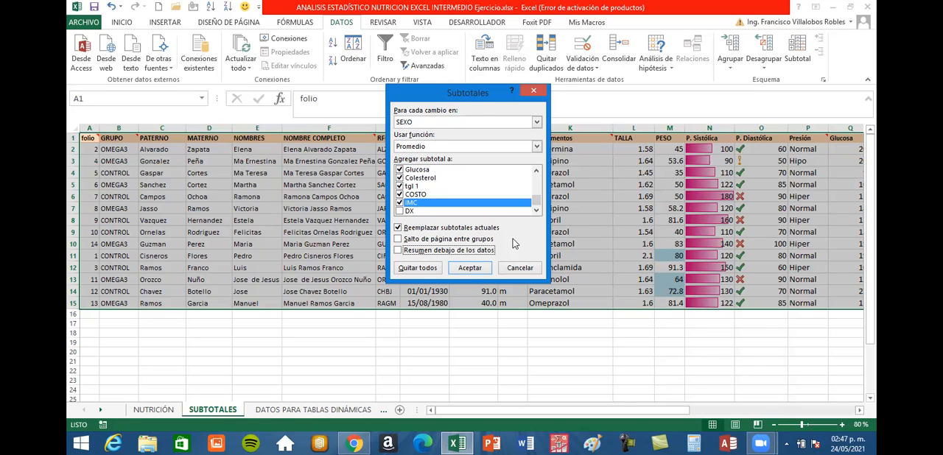
left_click(398, 250)
left_click_drag(456, 90, 451, 92)
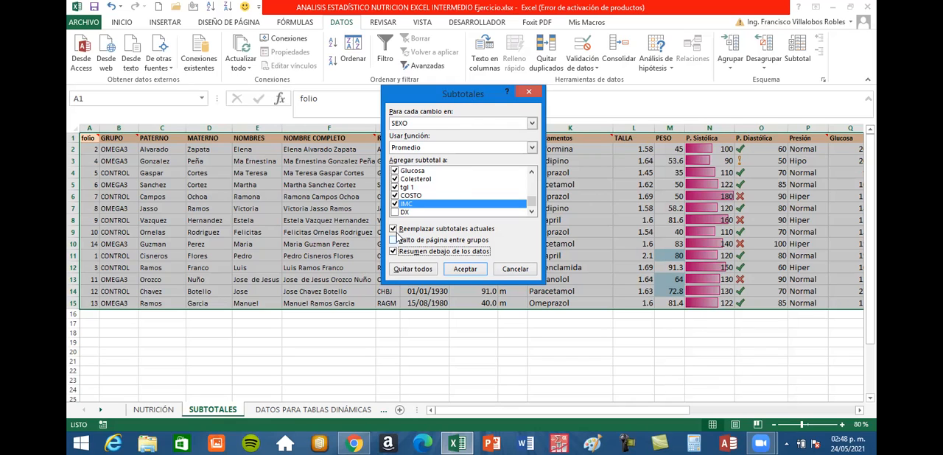
left_click_drag(430, 98, 372, 81)
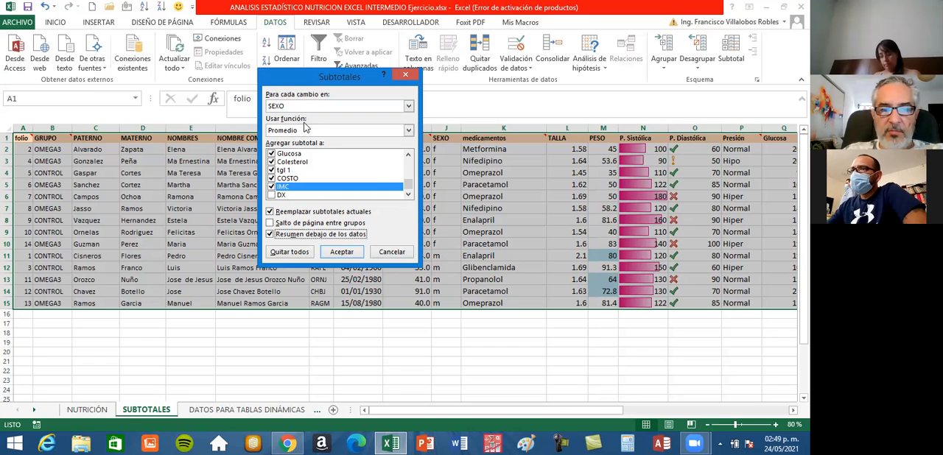
left_click(409, 107)
left_click(409, 107)
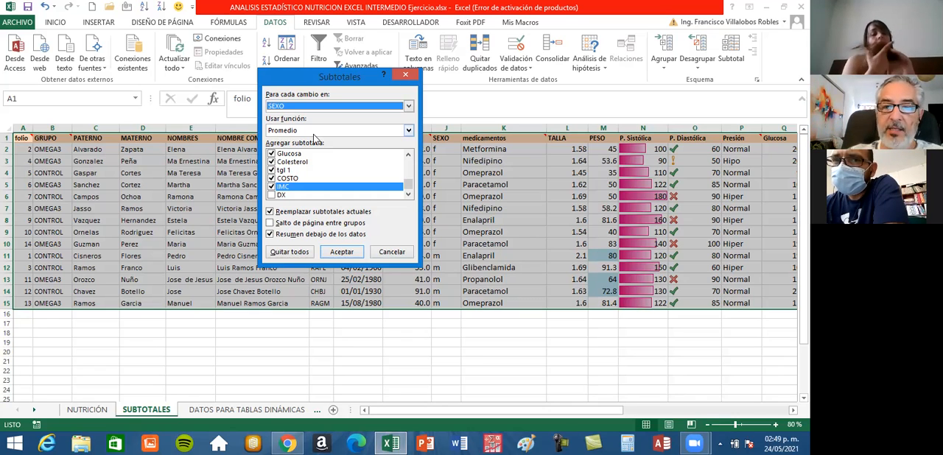
left_click(343, 252)
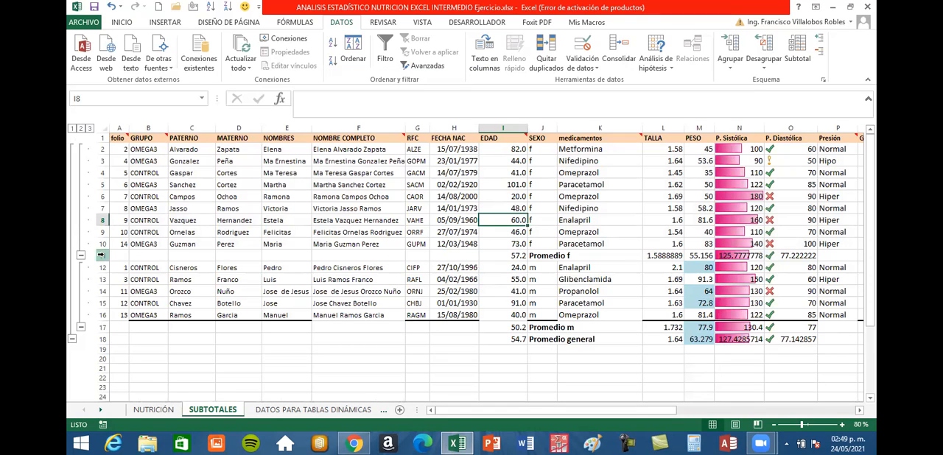
Locate the Promedio f and Promedio m subtotal rows in the grouped database.
left_click(101, 255)
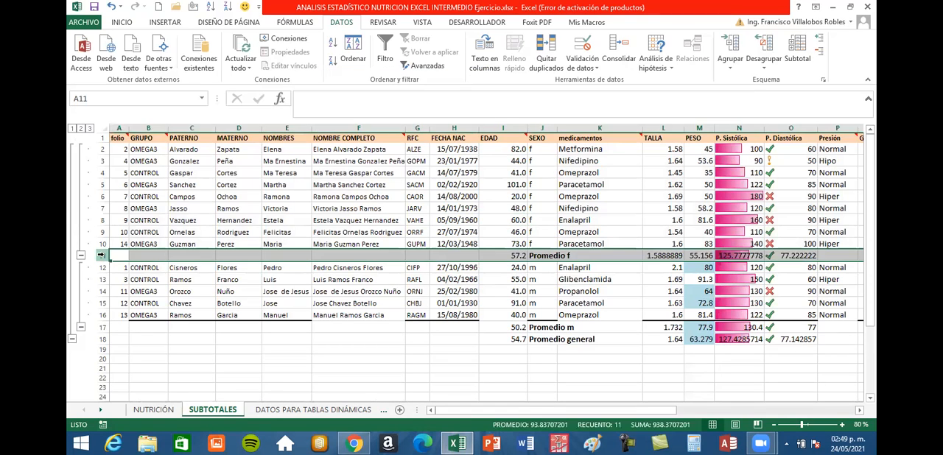
left_click(101, 327)
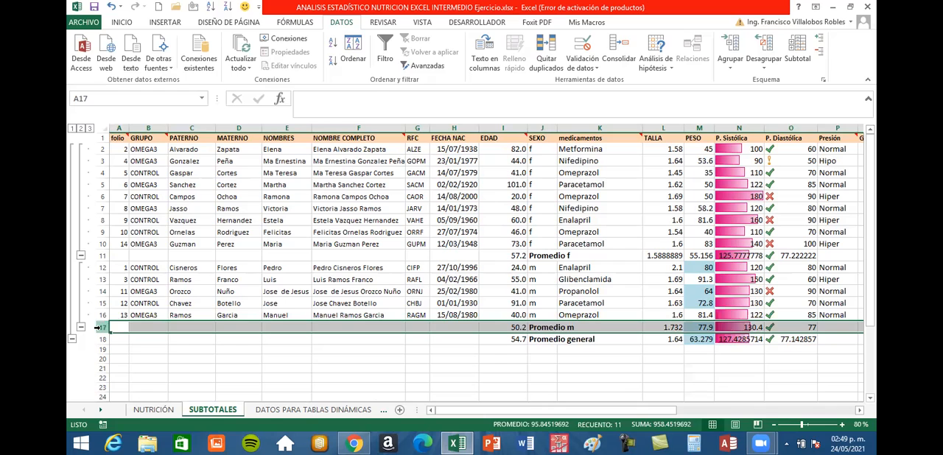
left_click(102, 256)
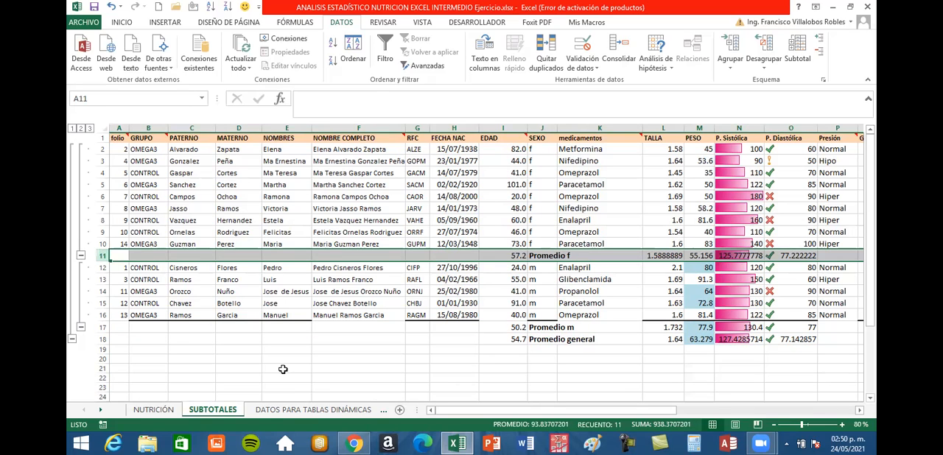
Examine the Promedio f row's averages and formulas for EDAD, TALLA, P. Sistólica and P. Diastólica.
left_click_drag(554, 415, 604, 412)
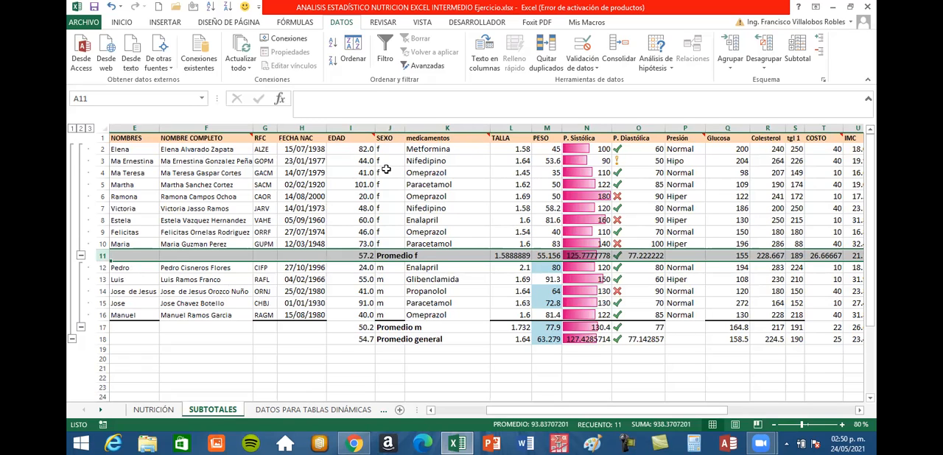
left_click(361, 256)
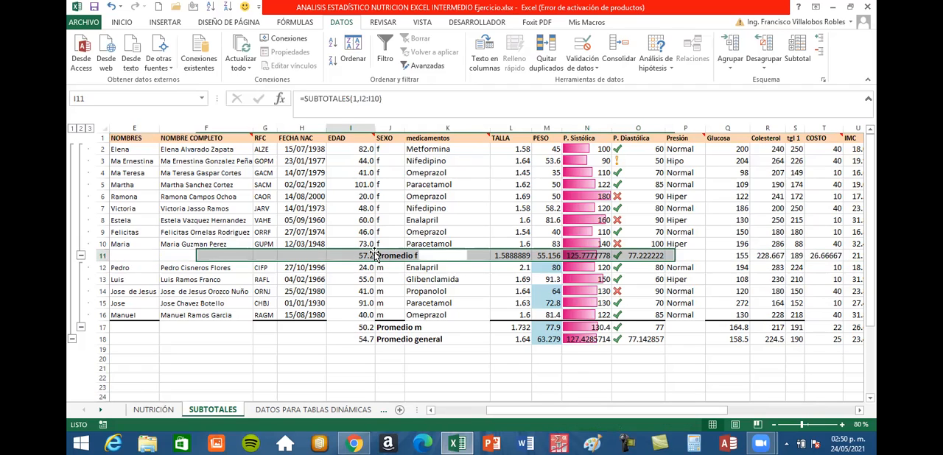
left_click(520, 255)
left_click(589, 255)
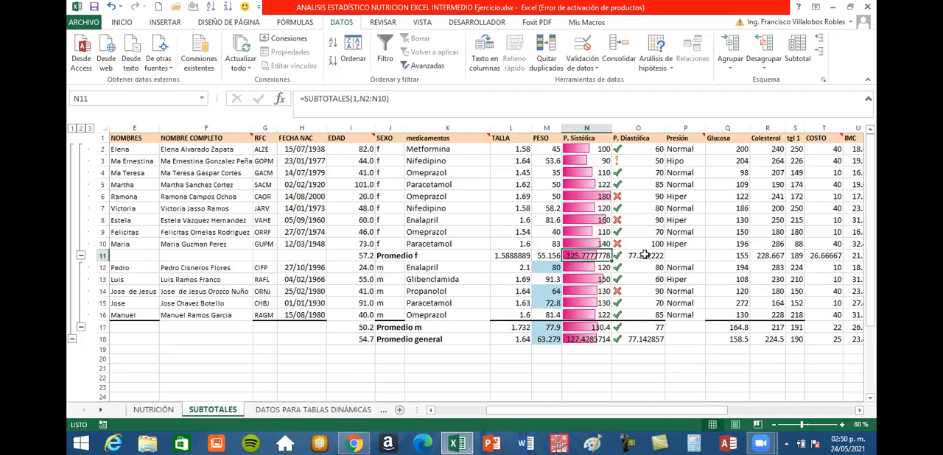
left_click(645, 255)
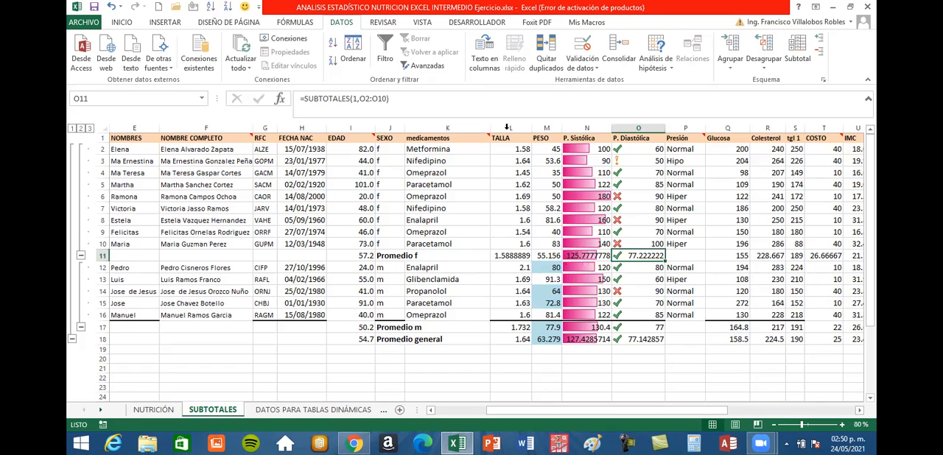
left_click(543, 127)
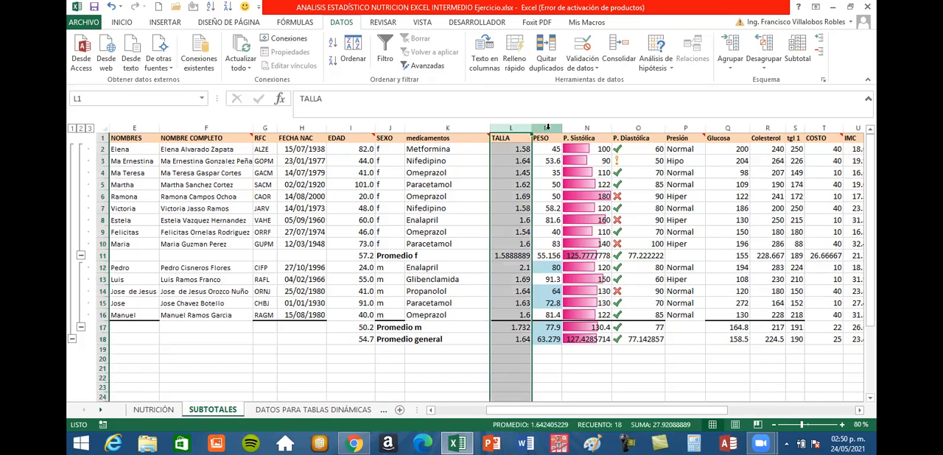
left_click(548, 127)
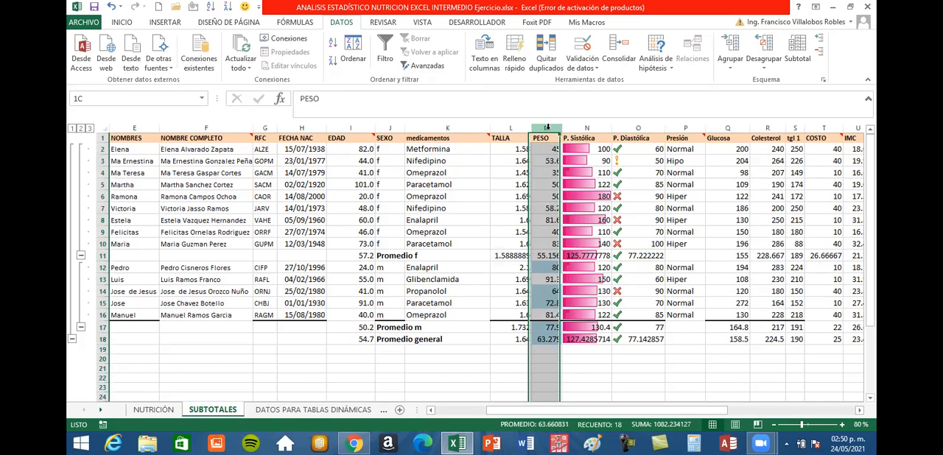
left_click(501, 255)
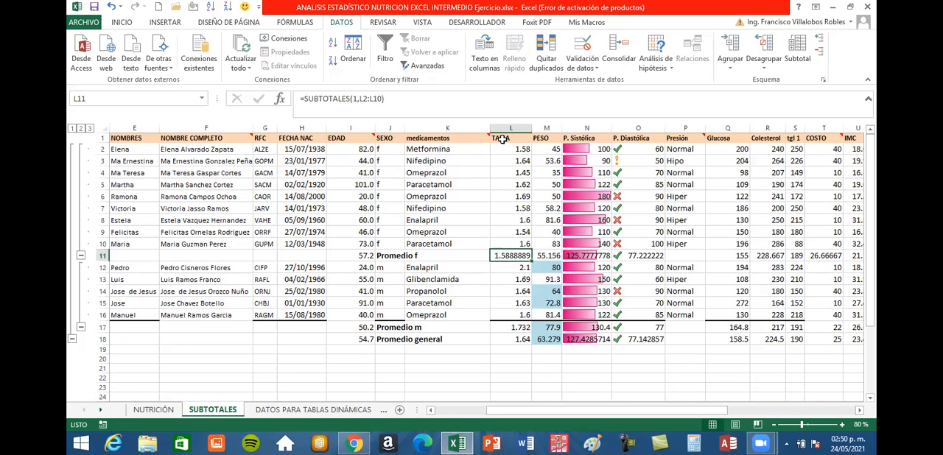
left_click(354, 255)
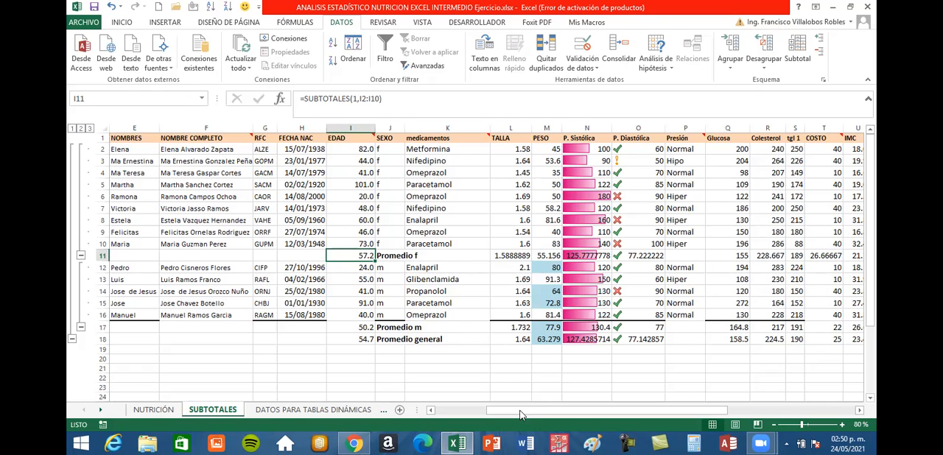
Review the Promedio f averages across the remaining numeric columns, from Glucosa and tgl 1 through COSTO and IMC.
left_click_drag(523, 411, 555, 411)
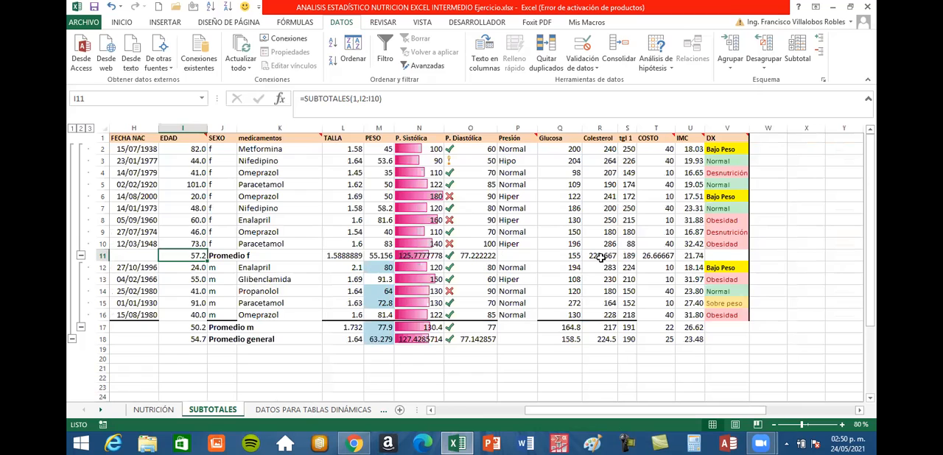
left_click(616, 256)
left_click(651, 256)
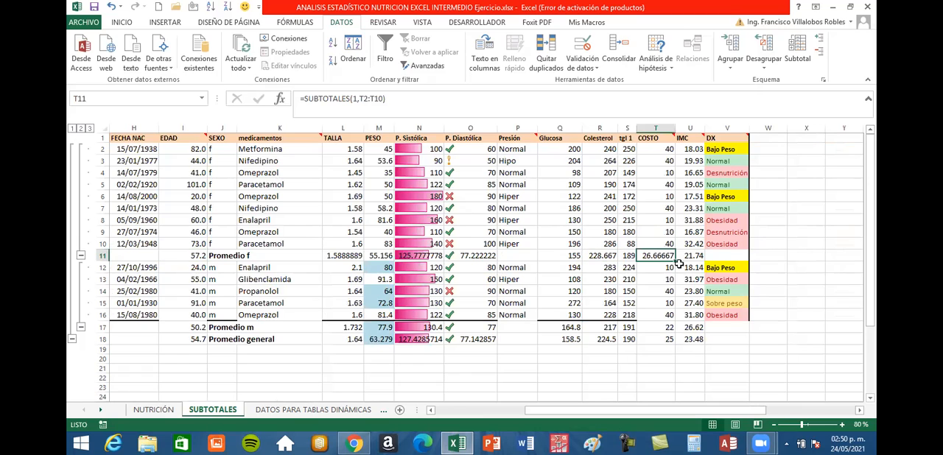
left_click(693, 257)
left_click(641, 256)
left_click(583, 257)
left_click(473, 256)
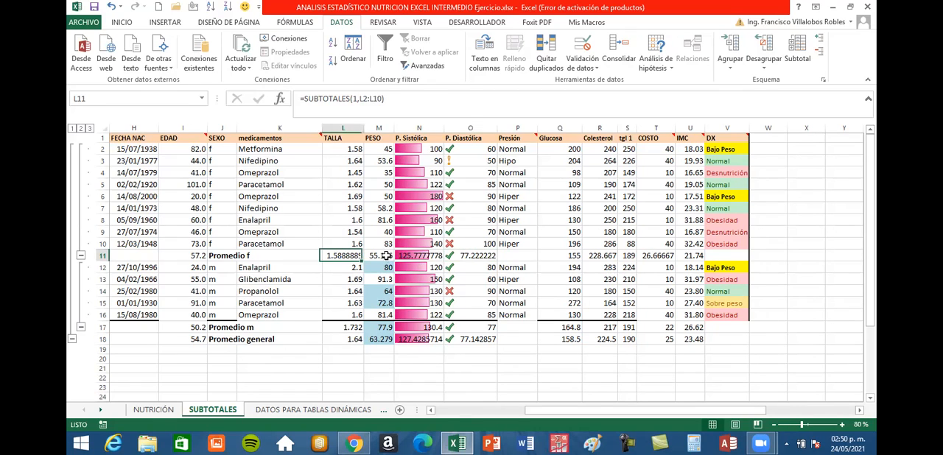
left_click(416, 256)
left_click(570, 258)
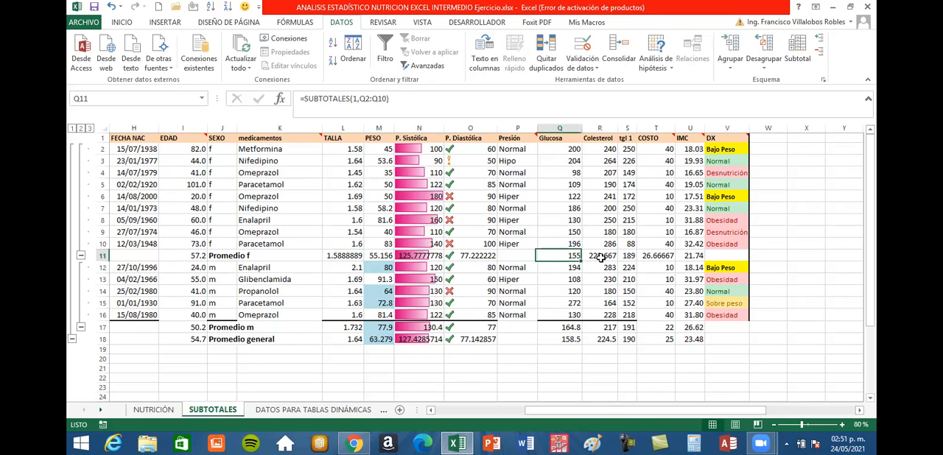
left_click(628, 257)
key("Right")
key("Right")
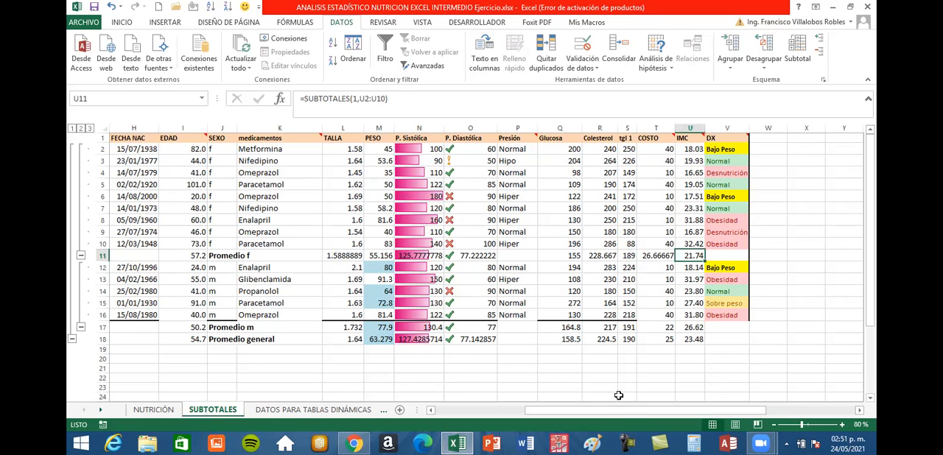
Examine the Promedio m row's averages from EDAD through P. Diastólica, comparing the EDAD average with that of Promedio f.
left_click_drag(623, 411, 597, 417)
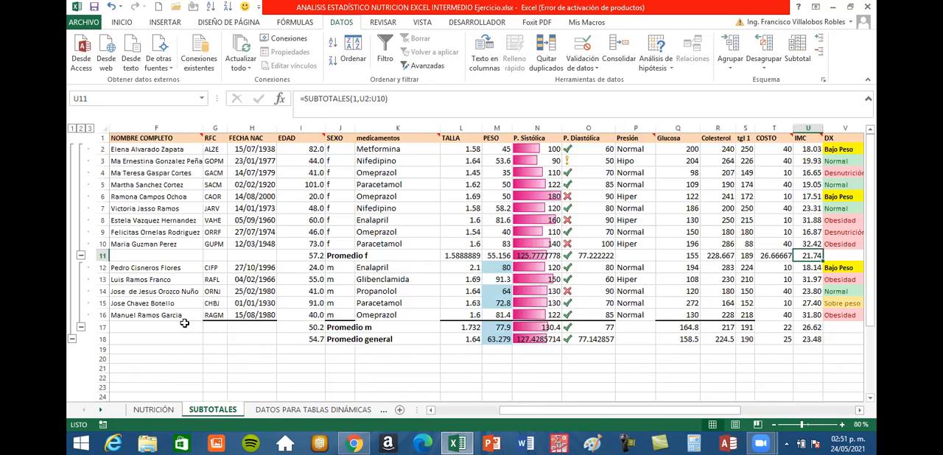
left_click(101, 327)
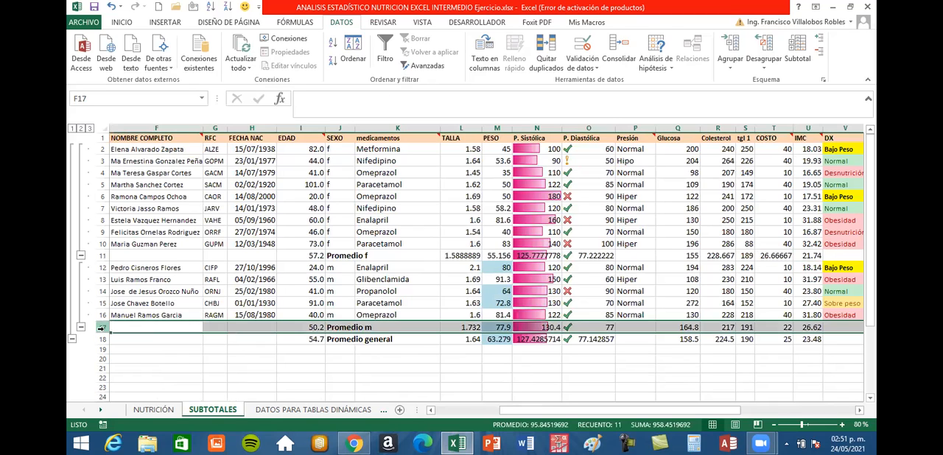
left_click(371, 328)
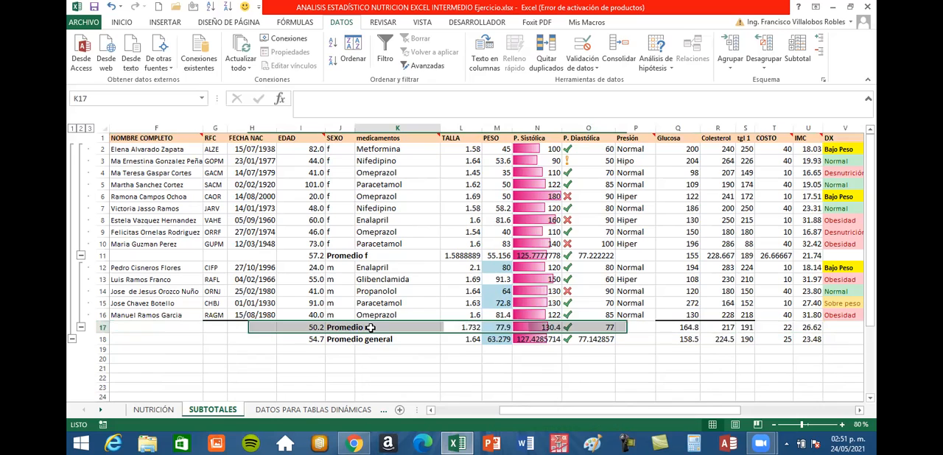
left_click(312, 328)
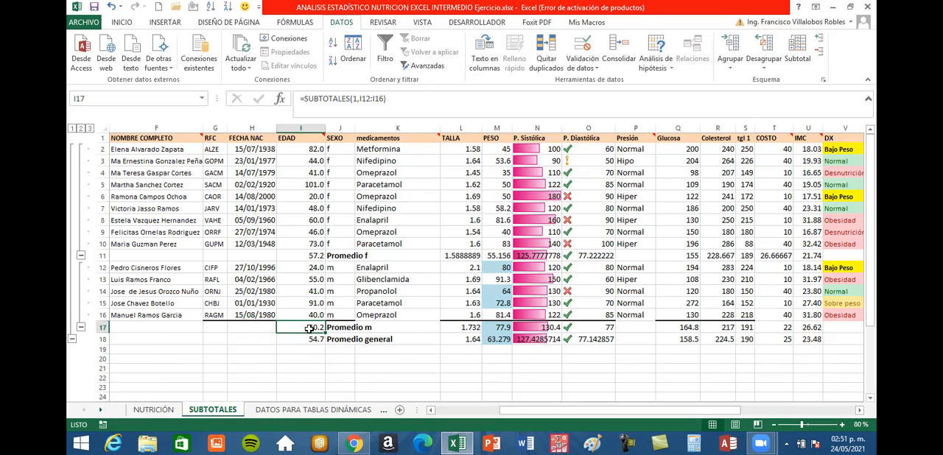
left_click(303, 256)
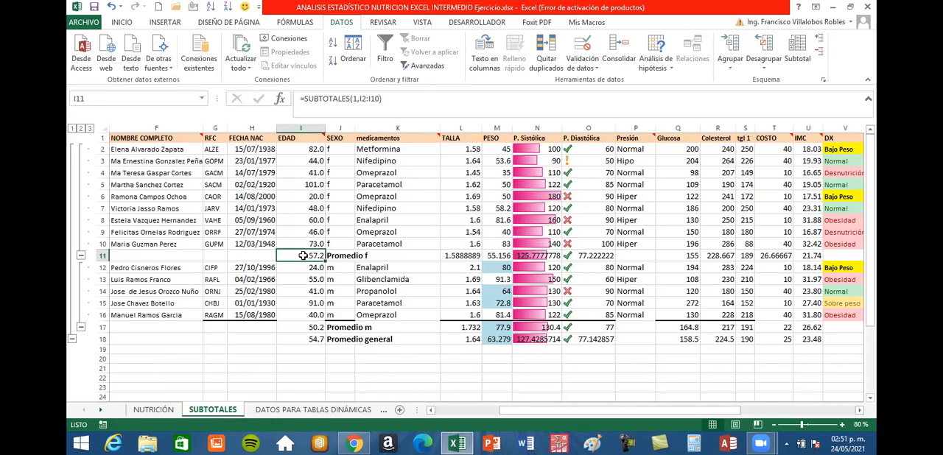
left_click(310, 328)
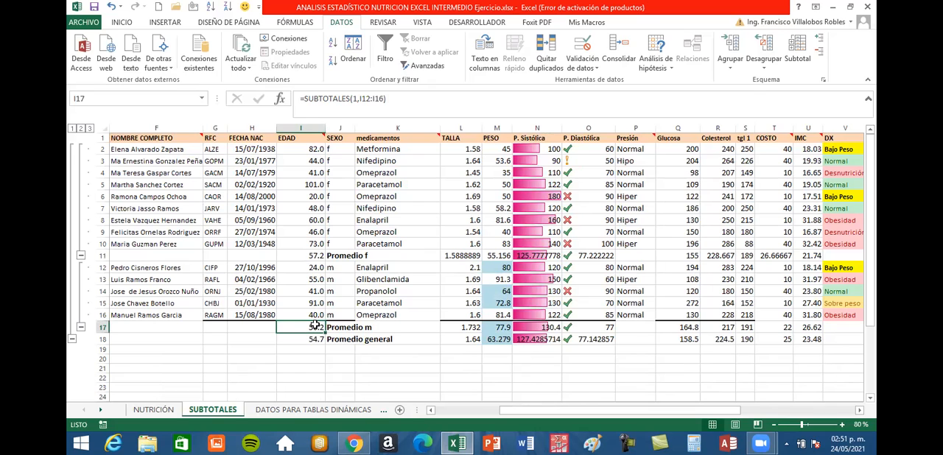
left_click(455, 325)
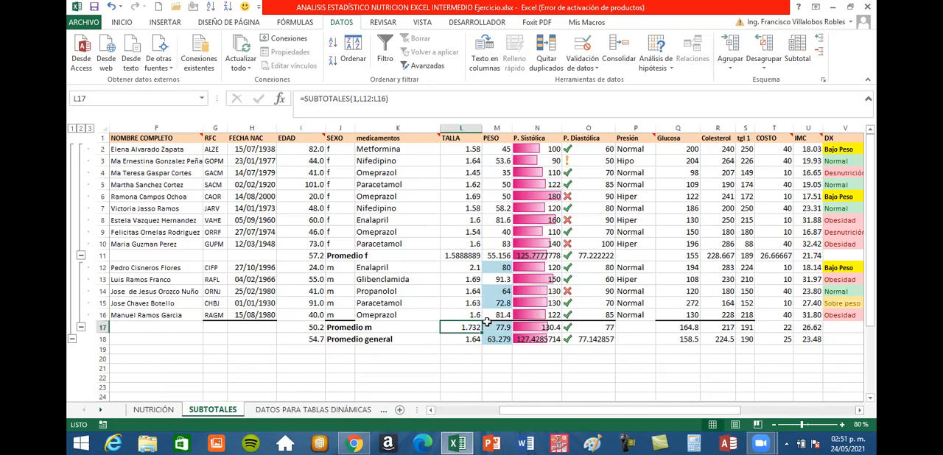
left_click(490, 326)
left_click(527, 325)
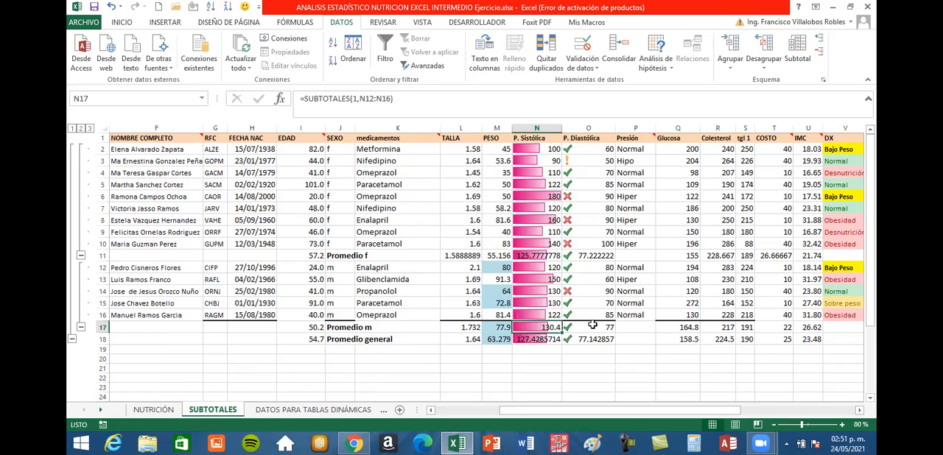
left_click(594, 326)
Examine the Promedio general row's averages and formulas across the numeric columns, from EDAD through Glucosa to IMC.
left_click(102, 340)
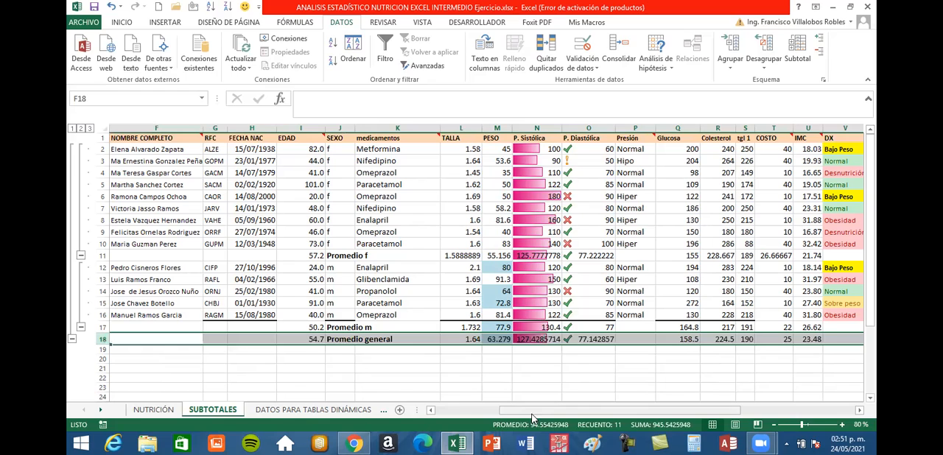
left_click(310, 339)
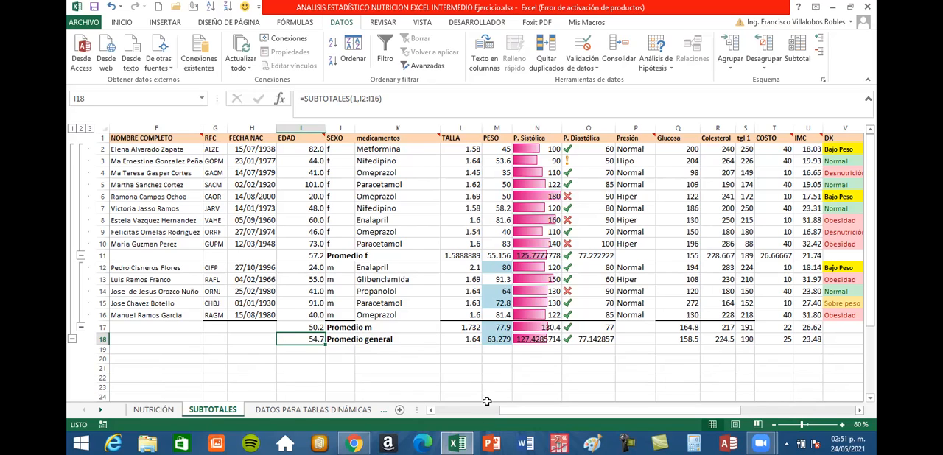
left_click(475, 339)
left_click(503, 339)
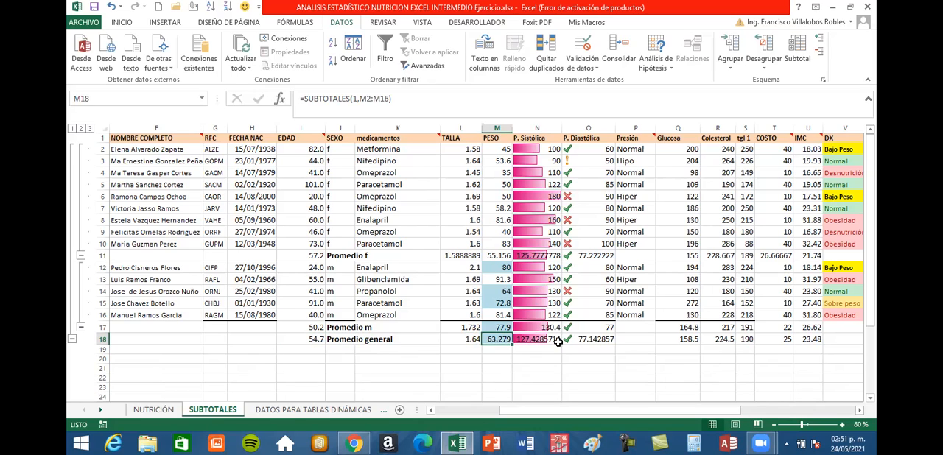
left_click(584, 343)
left_click(681, 342)
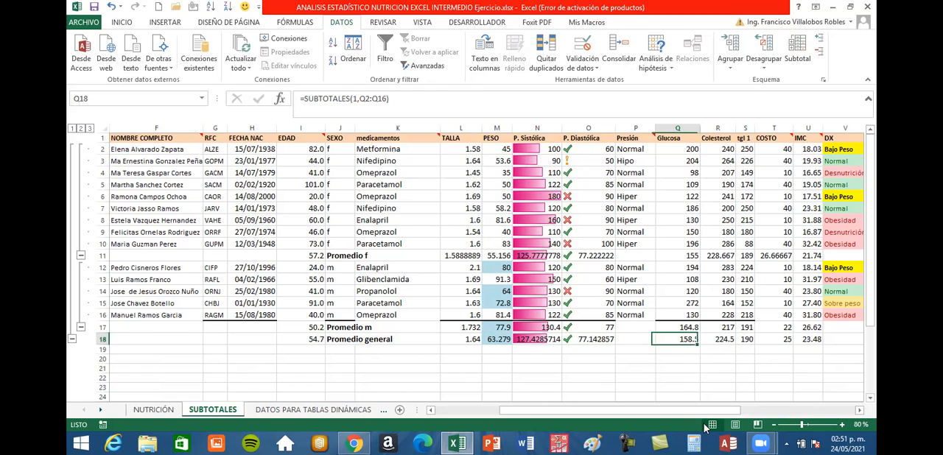
left_click_drag(703, 415, 727, 413)
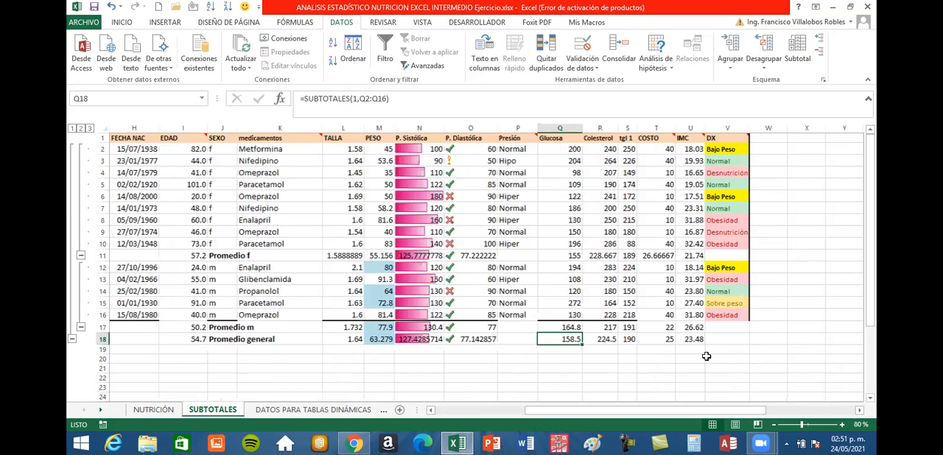
left_click(694, 340)
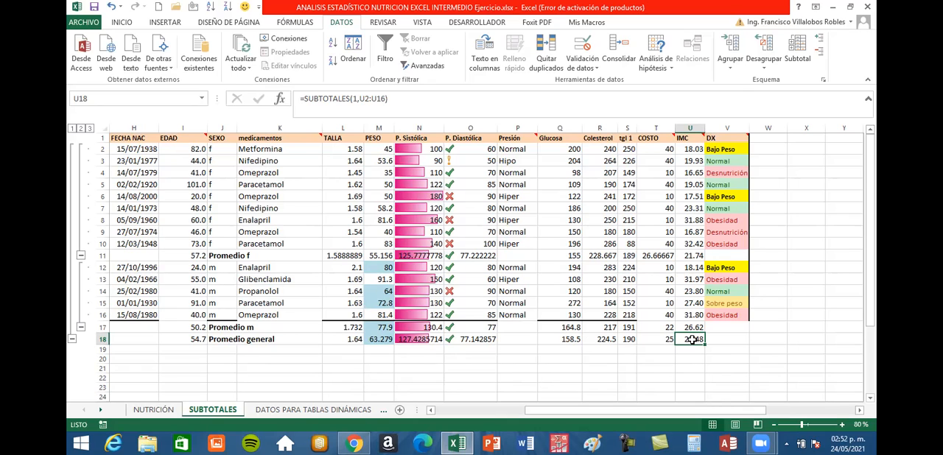
Collapse and re-expand the detail rows of the f group and the m group to view each sex's average row.
left_click_drag(709, 417, 560, 410)
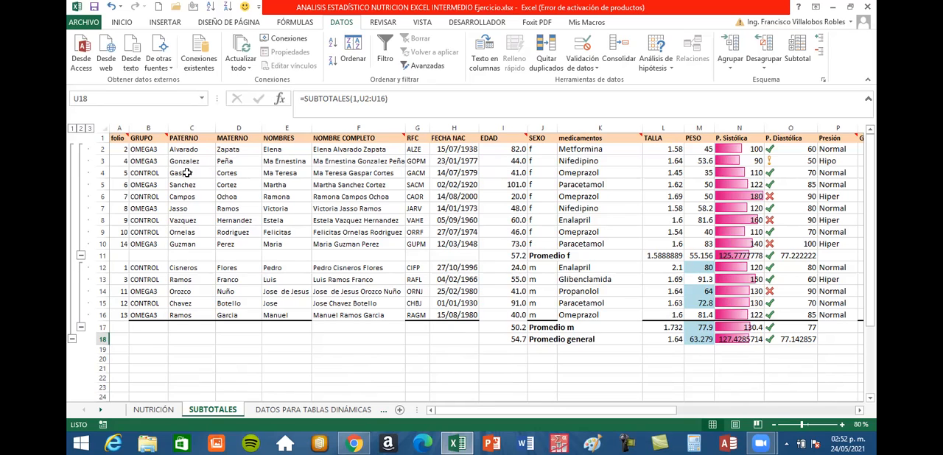
left_click(82, 257)
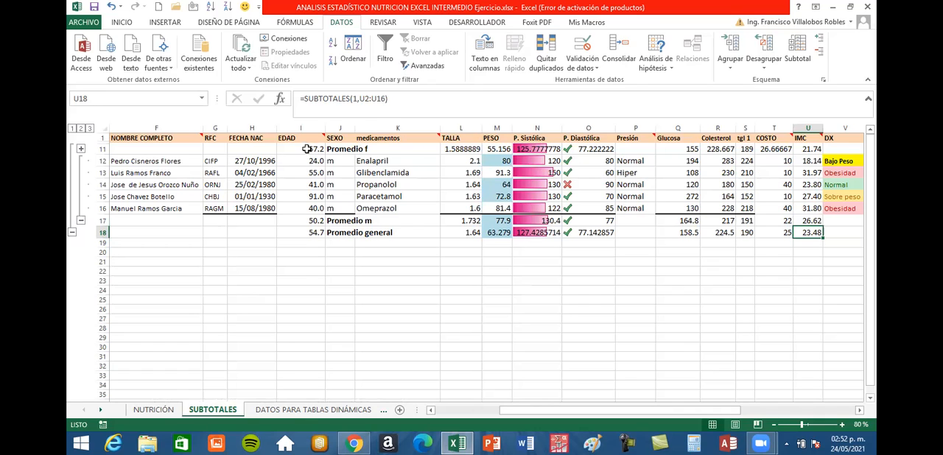
left_click_drag(300, 148, 677, 151)
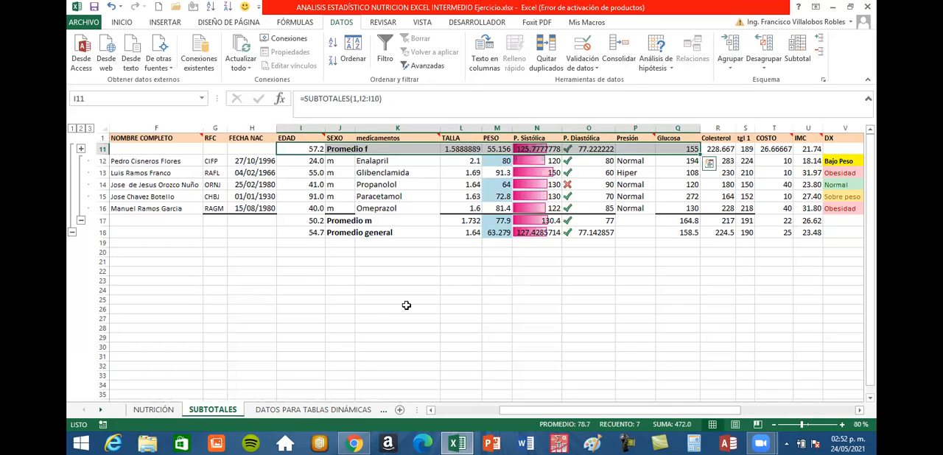
left_click(378, 308)
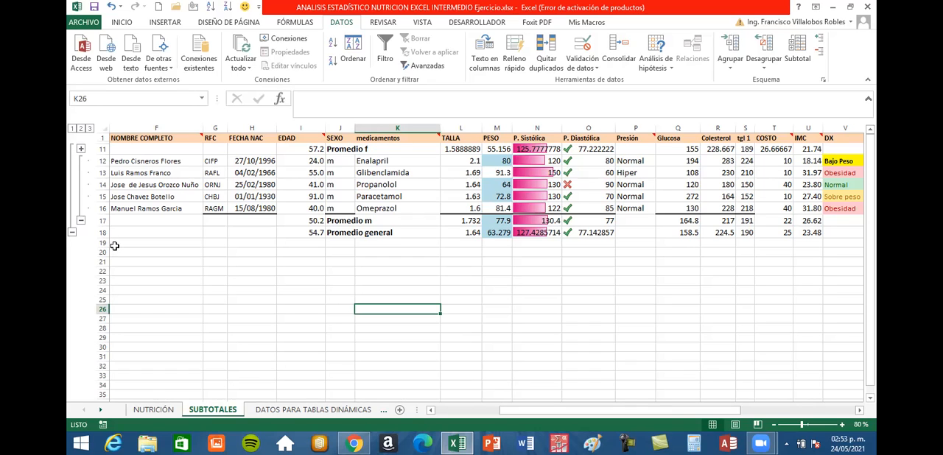
left_click(81, 150)
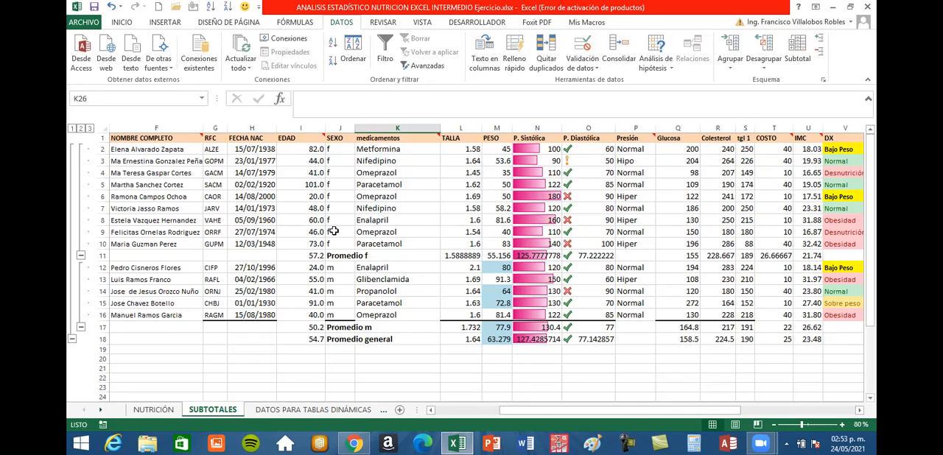
left_click(81, 326)
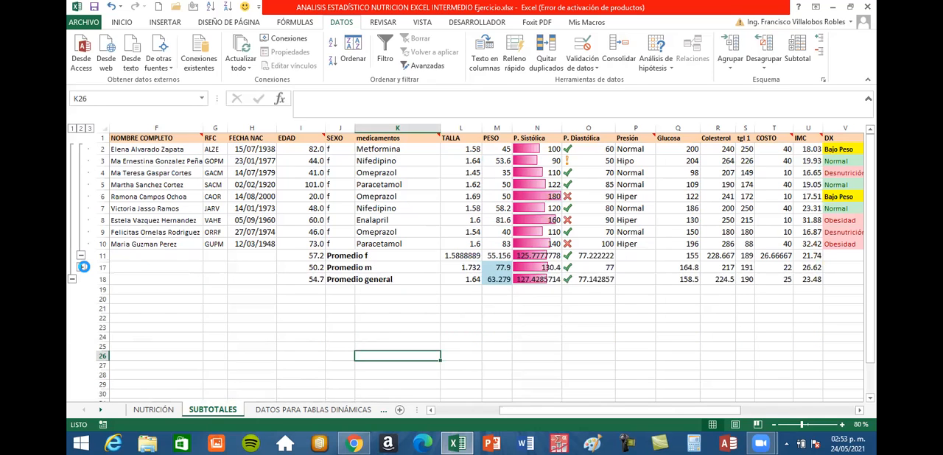
left_click(81, 268)
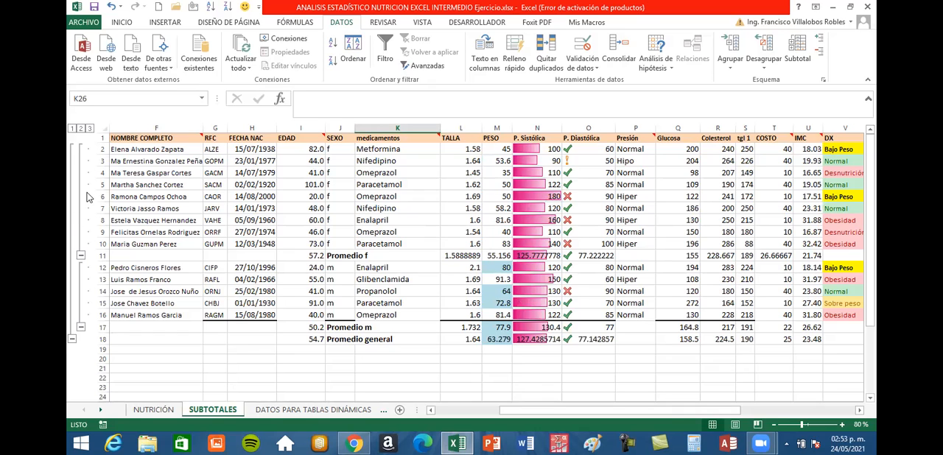
Collapse the whole outline to the Promedio general row, review its averages from EDAD to IMC, and expand the outline again.
left_click(72, 340)
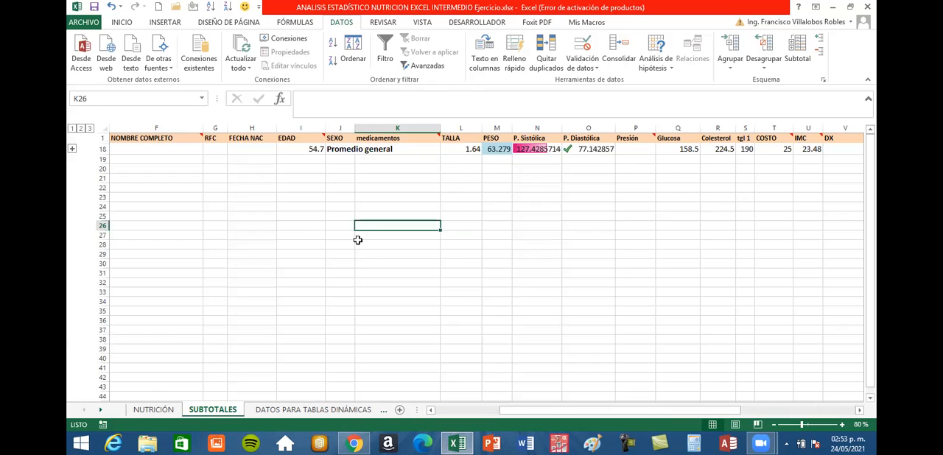
left_click_drag(544, 413, 243, 159)
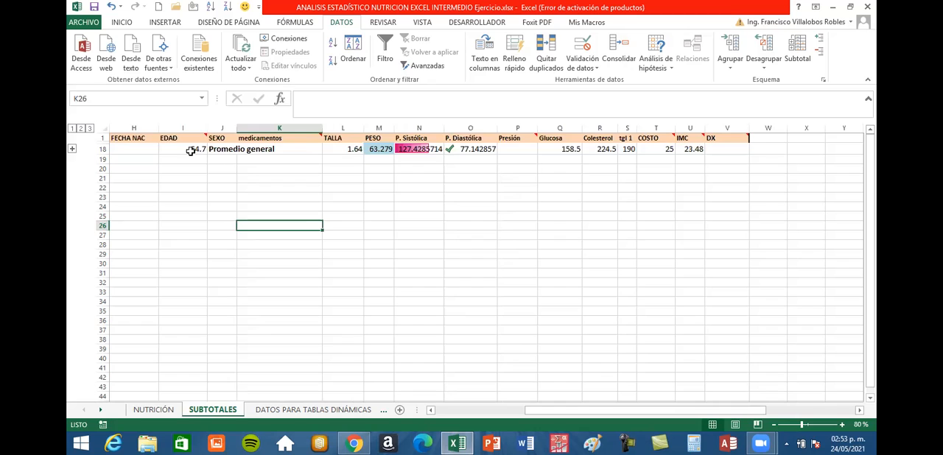
left_click_drag(184, 149, 650, 260)
left_click(650, 261)
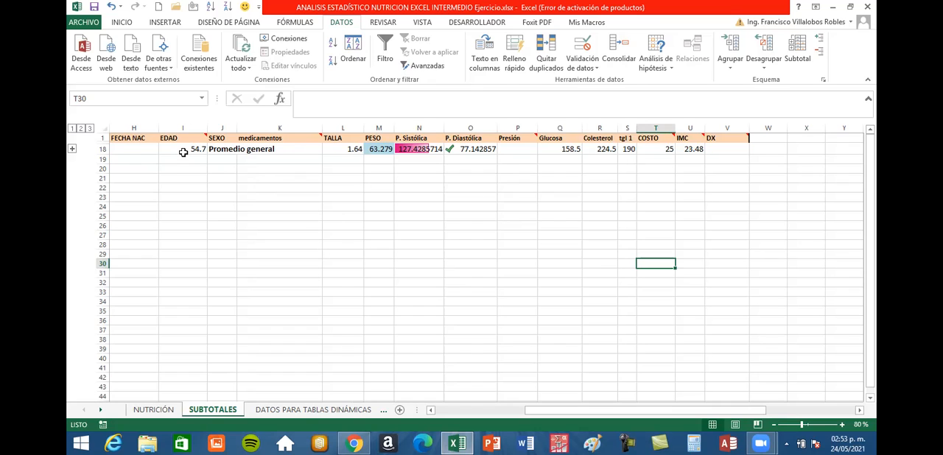
left_click_drag(177, 151, 722, 148)
left_click(689, 190)
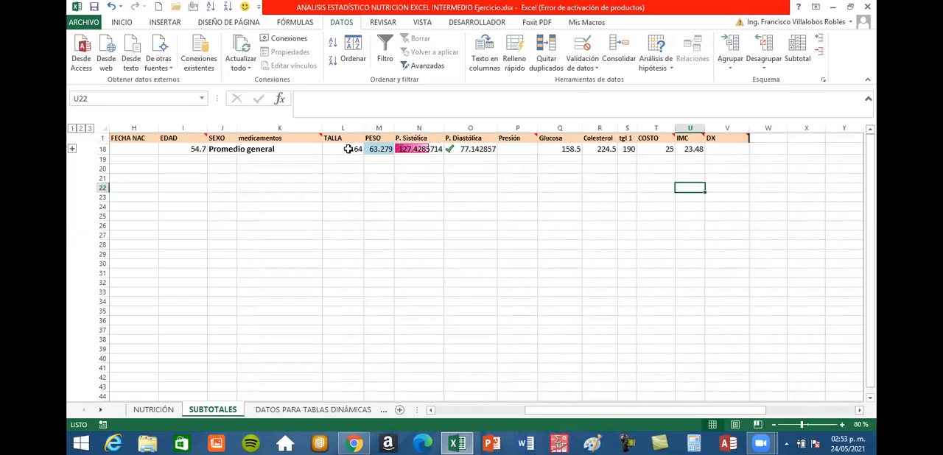
left_click(383, 151)
left_click(461, 150)
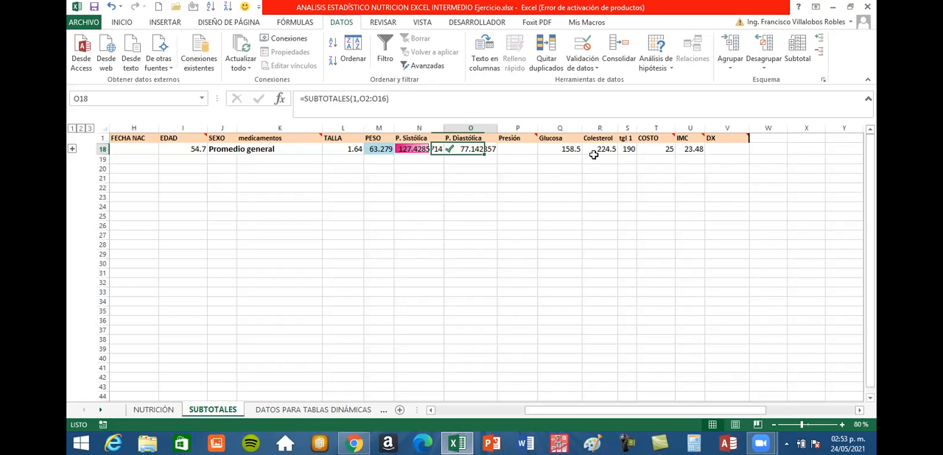
left_click(573, 149)
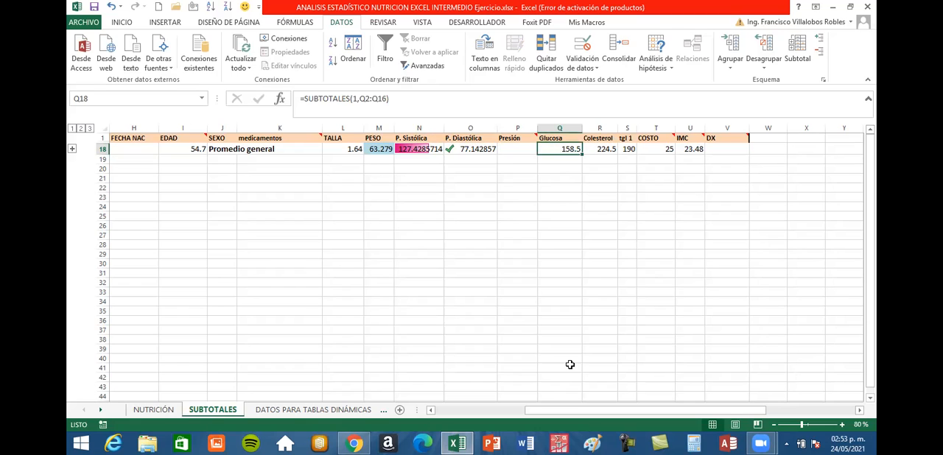
left_click(72, 149)
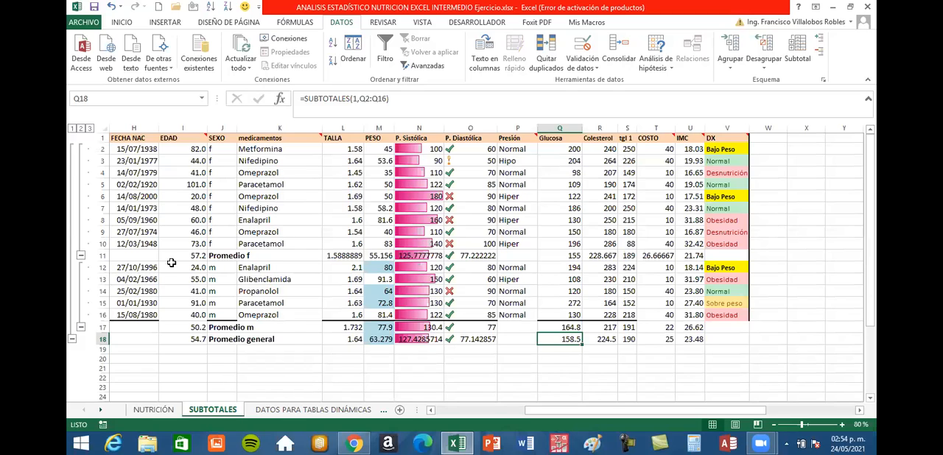
Show outline levels 1 and 2, review the Promedio f, Promedio m and Promedio general rows, and restore full detail with level 3.
left_click(72, 128)
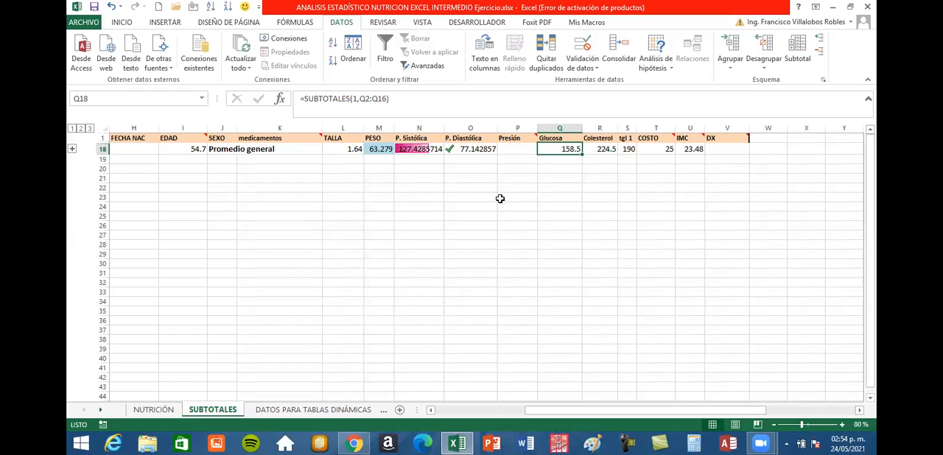
left_click(81, 128)
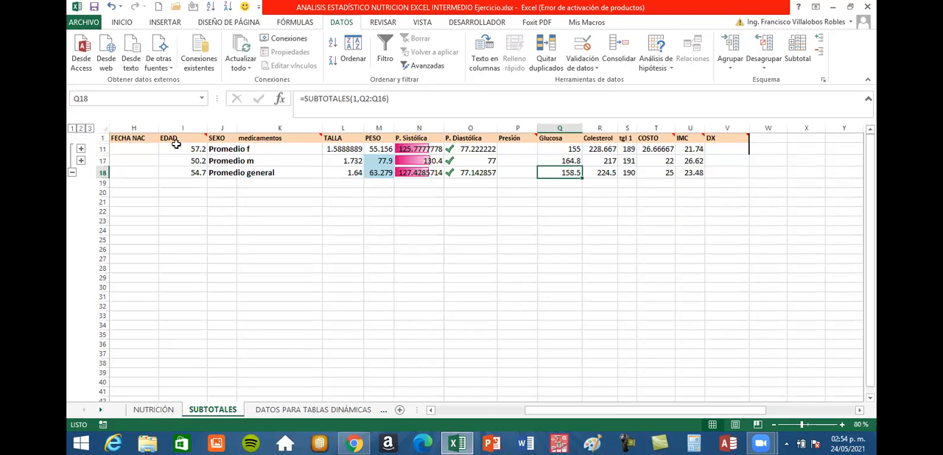
left_click_drag(193, 150, 692, 151)
left_click_drag(171, 160, 686, 167)
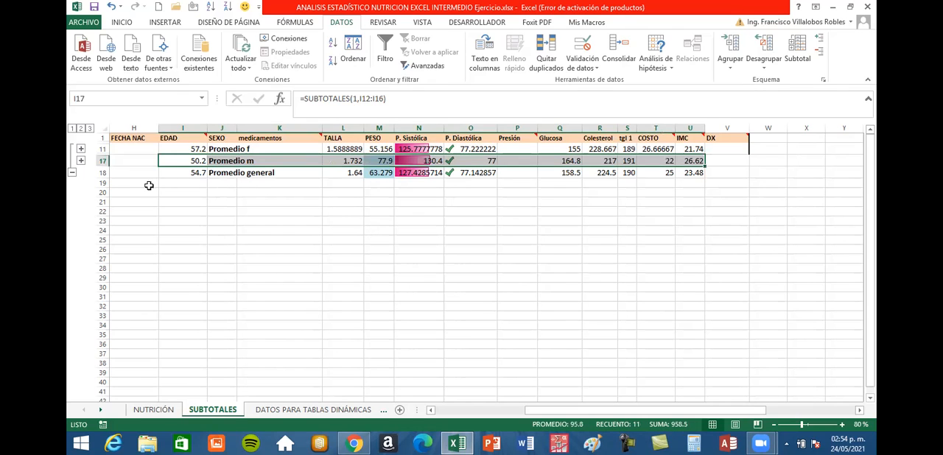
left_click_drag(172, 173, 689, 175)
left_click(504, 244)
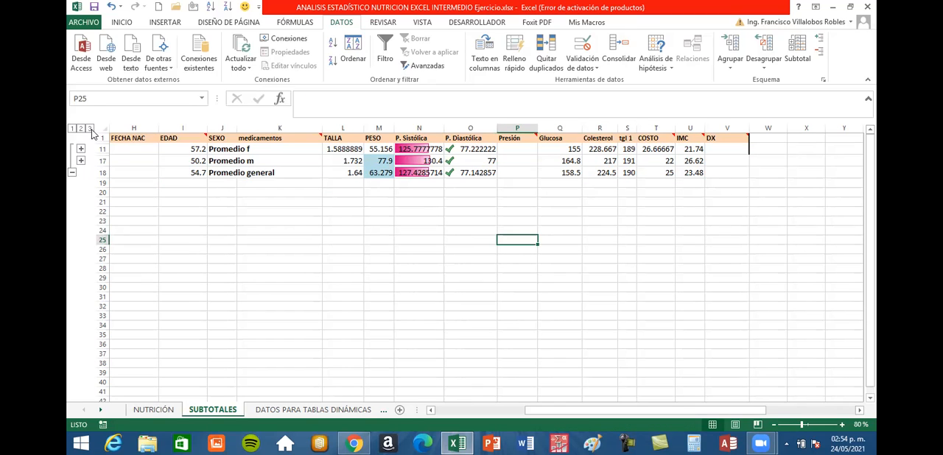
left_click(90, 129)
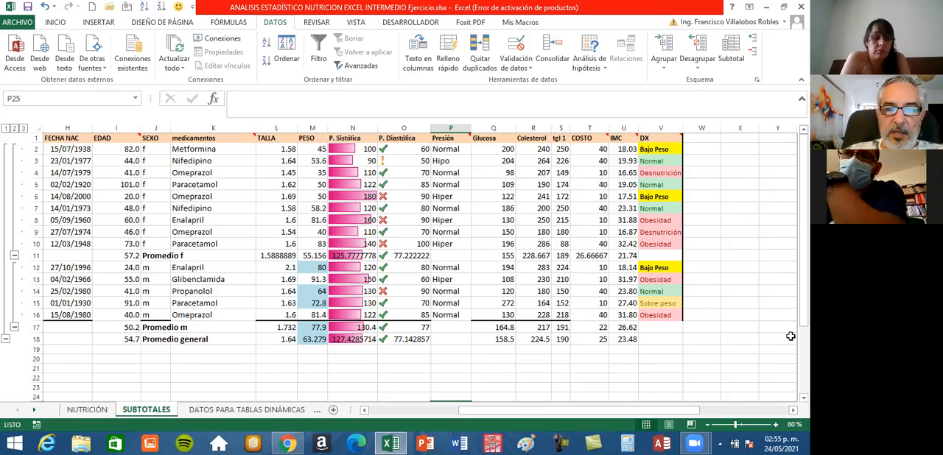
mouse_move(693, 442)
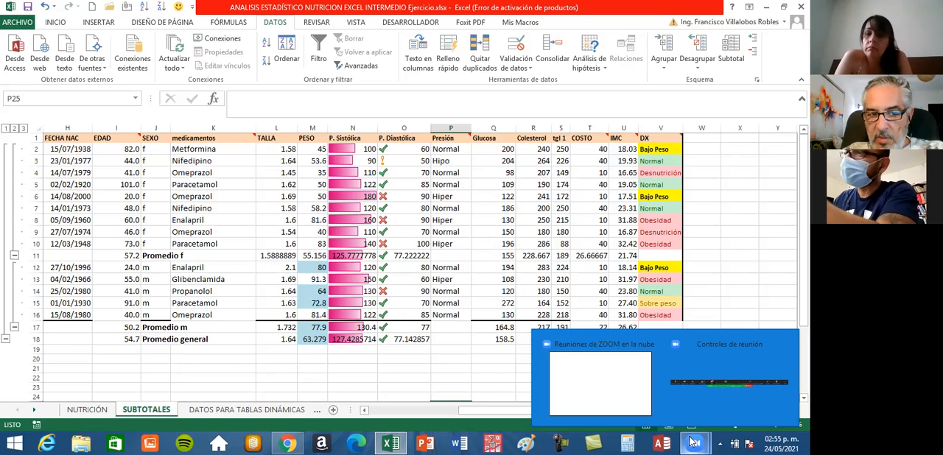
mouse_move(711, 418)
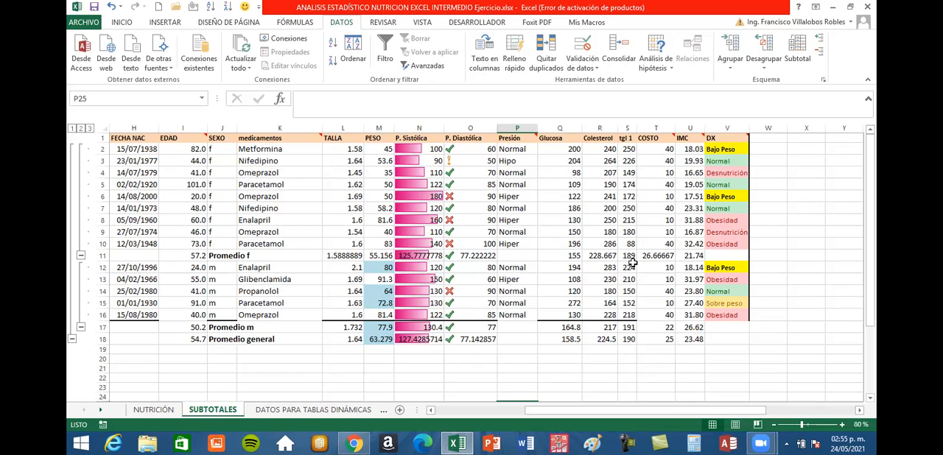
Inspect the SUBTOTALES formula and its referenced range in the TALLA column's Promedio f cell, leaving the formula as it is.
left_click(337, 255)
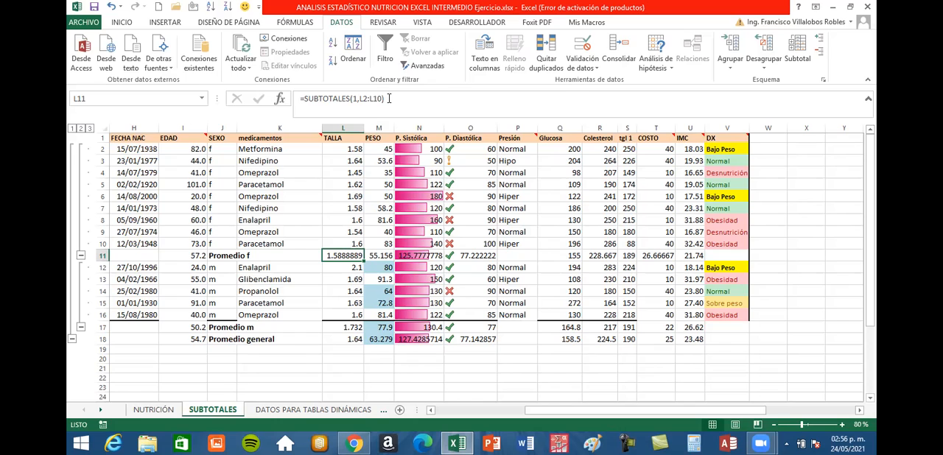
left_click(300, 98)
left_click_drag(333, 98, 411, 104)
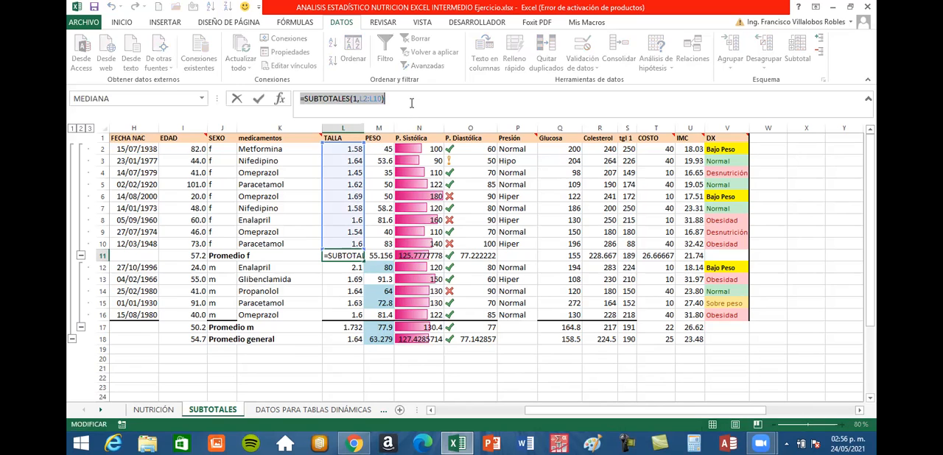
left_click(412, 103)
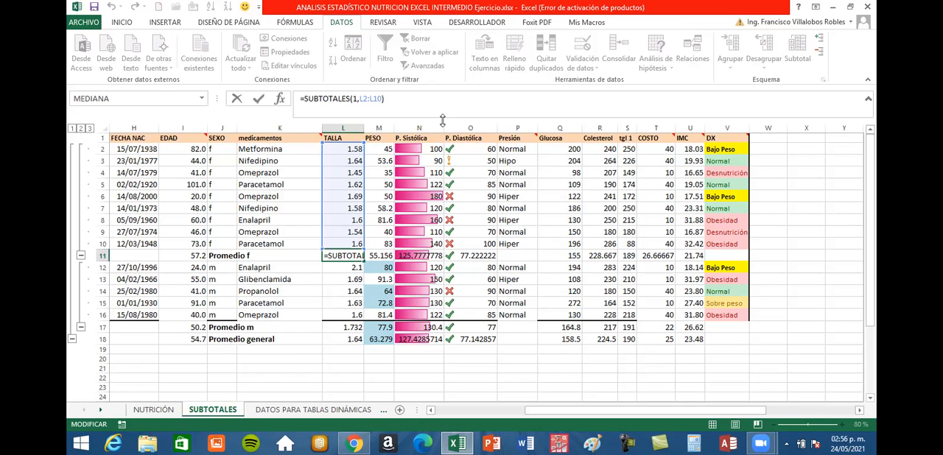
left_click(387, 376)
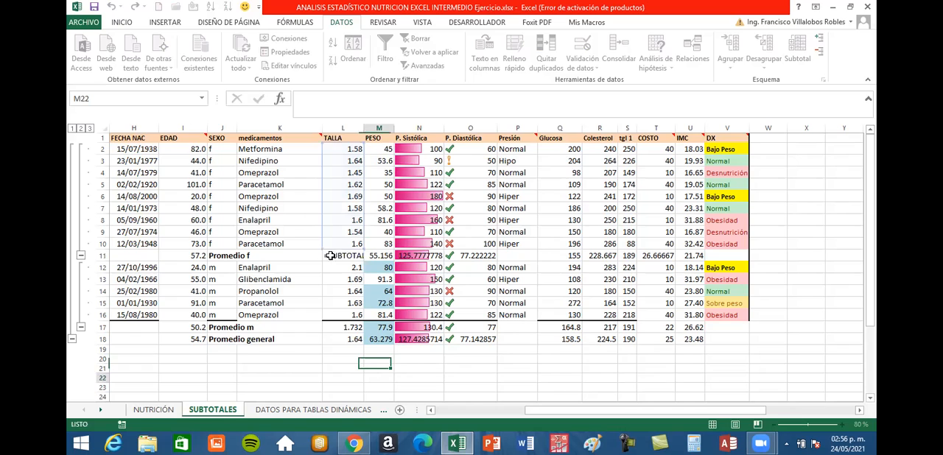
Clear the Promedio f average in the TALLA column and undo the deletion.
left_click(331, 255)
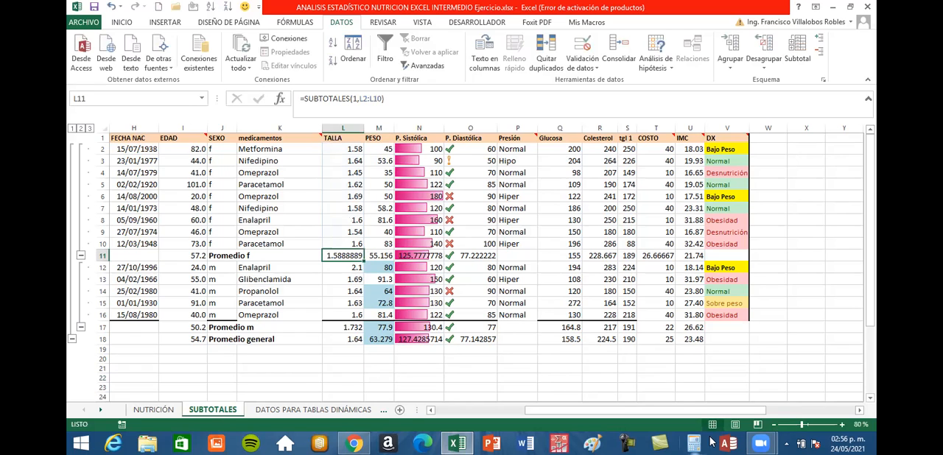
key("Delete")
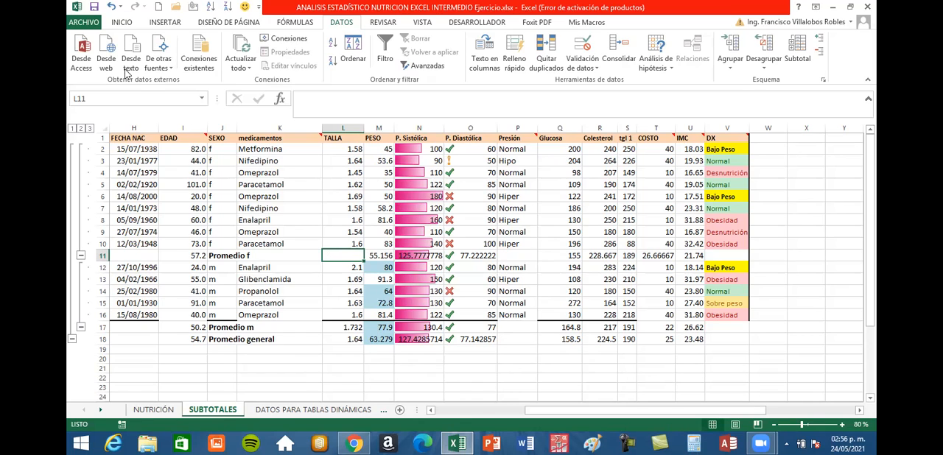
key("ctrl+z")
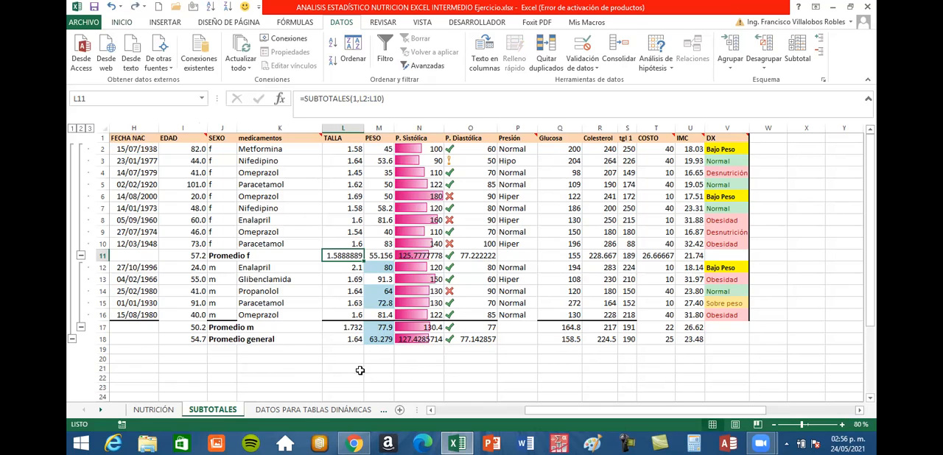
left_click(342, 368)
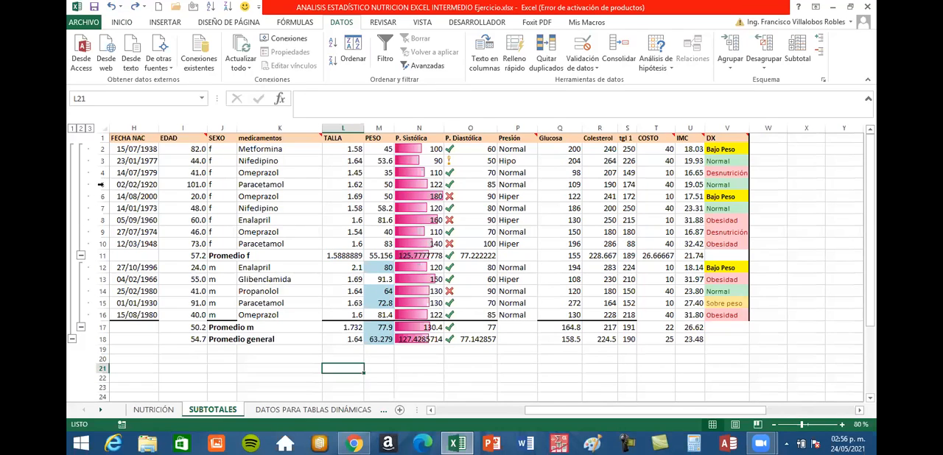
Examine the f group's records, its TALLA values in L2:L10 and the average formula in L11.
left_click_drag(543, 411, 453, 411)
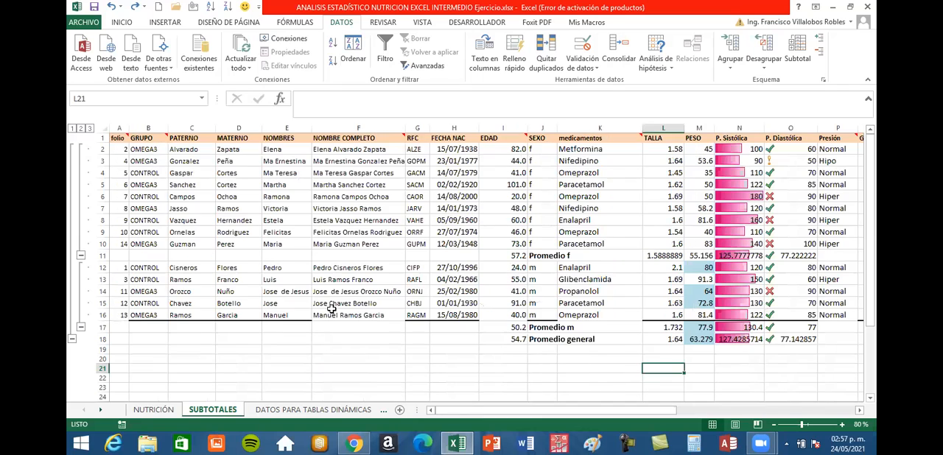
left_click(101, 172)
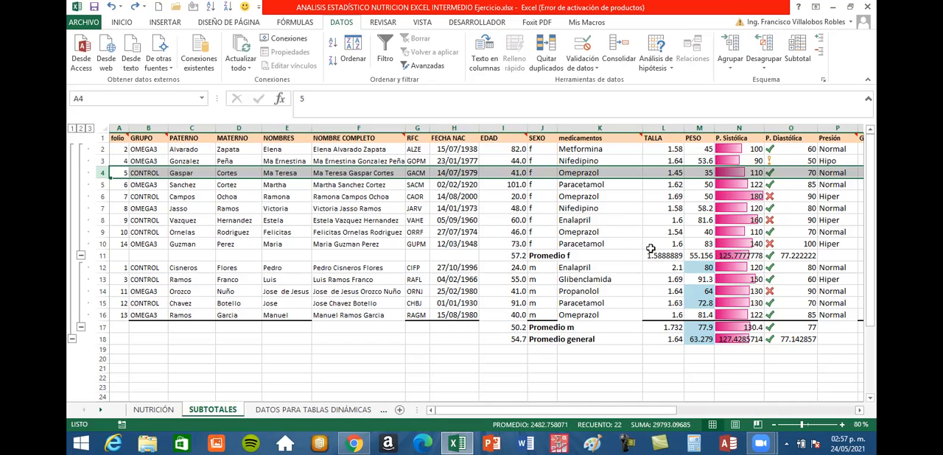
left_click_drag(665, 151, 650, 244)
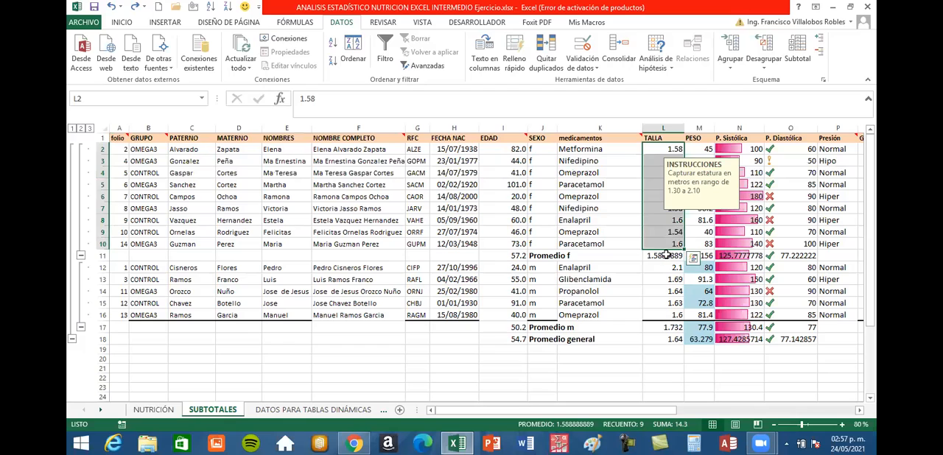
left_click(665, 255)
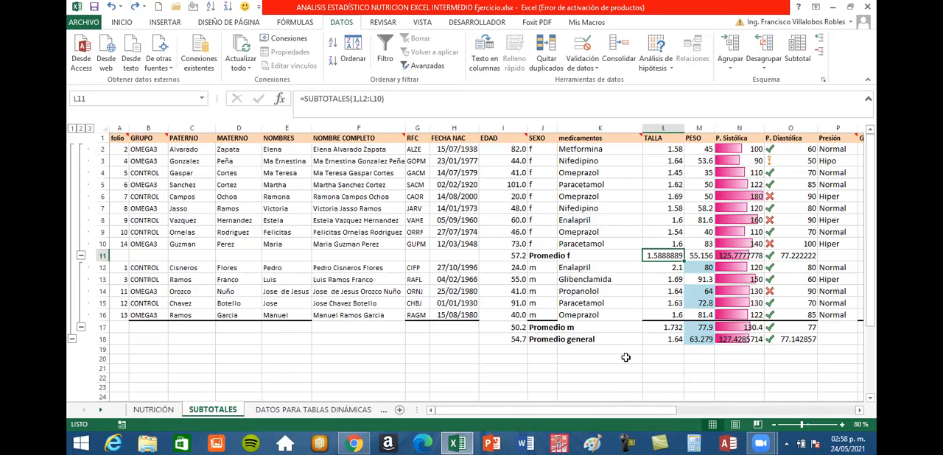
Read item d of Paso 12 on the NUTRICIÓN sheet for the functions required in the subtotals by SEXO.
left_click(162, 409)
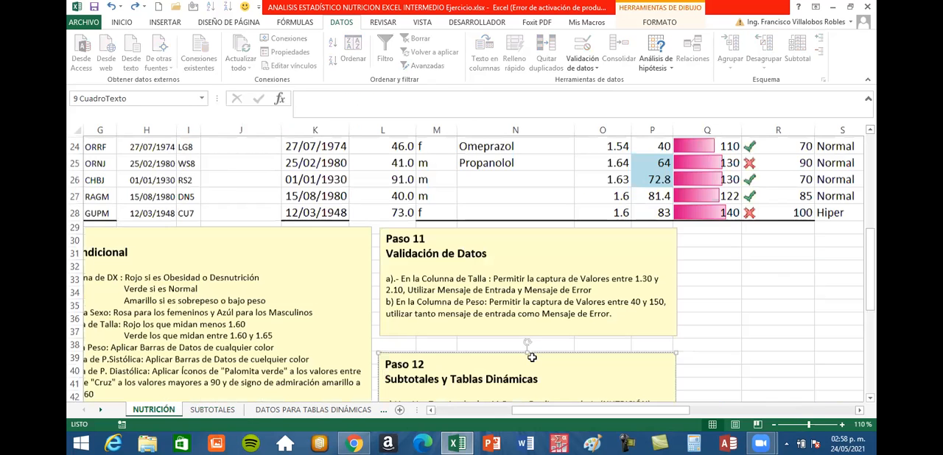
scroll(398, 261, "down", 5)
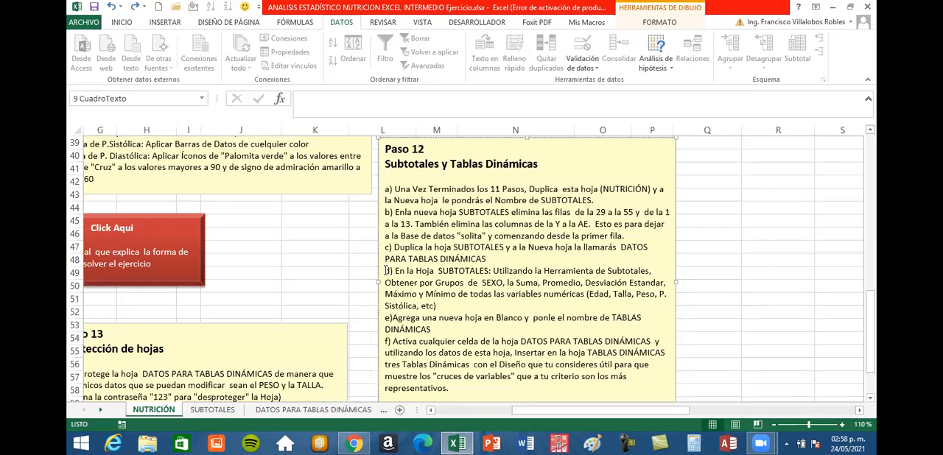
left_click_drag(393, 271, 384, 271)
left_click_drag(581, 284, 543, 286)
left_click(527, 283)
left_click(404, 293)
Return to the SUBTOTALES sheet, select a cell inside the database and open the Subtotal settings.
left_click(226, 413)
left_click_drag(615, 410, 662, 395)
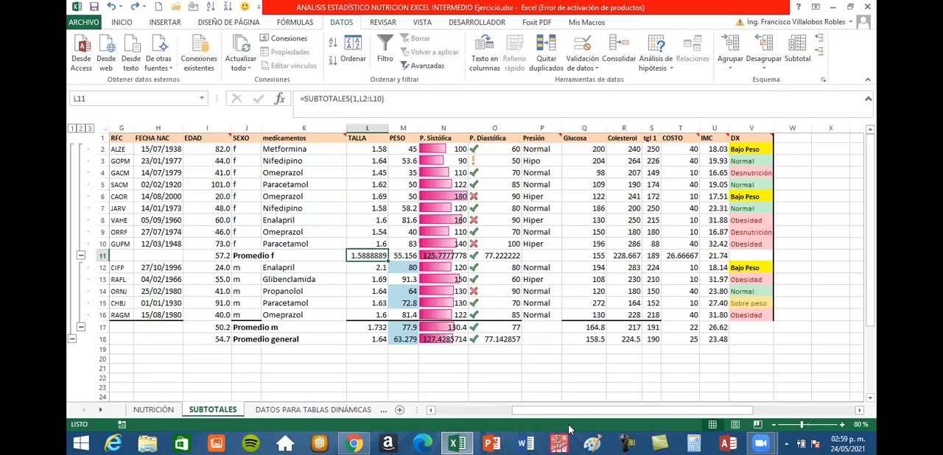
left_click_drag(566, 413, 523, 269)
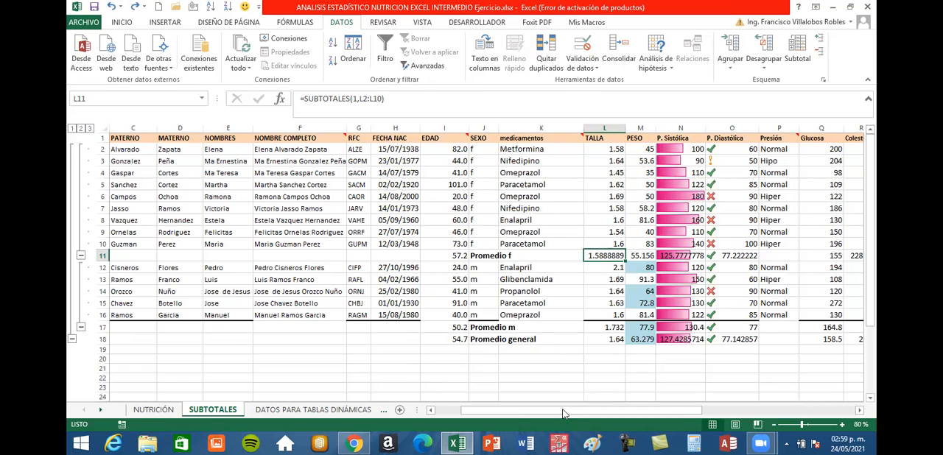
left_click(518, 197)
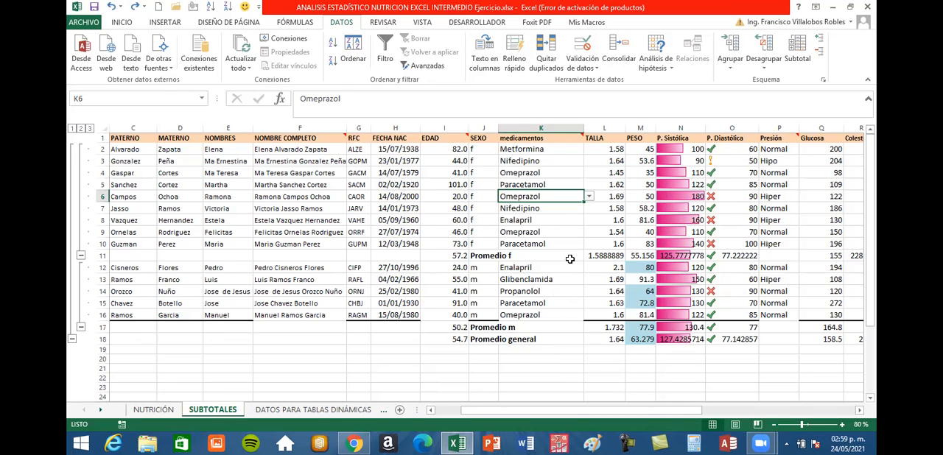
left_click(806, 59)
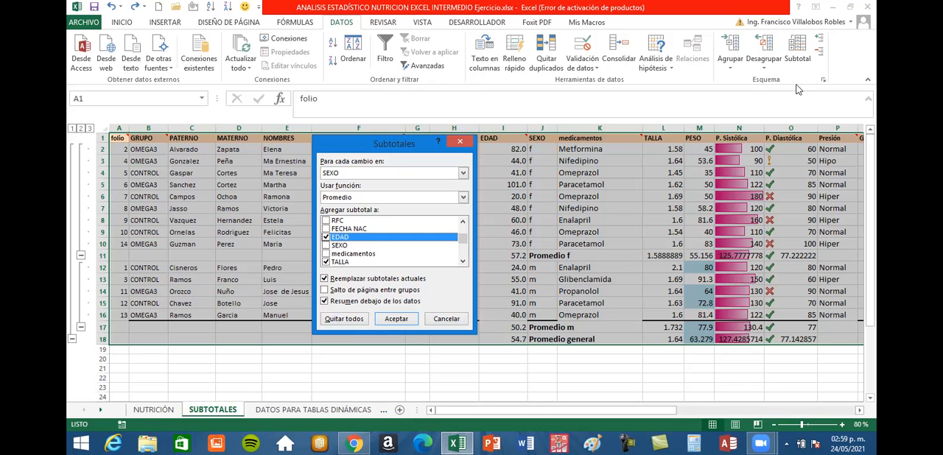
scroll(851, 60, "up", 1)
left_click(853, 64)
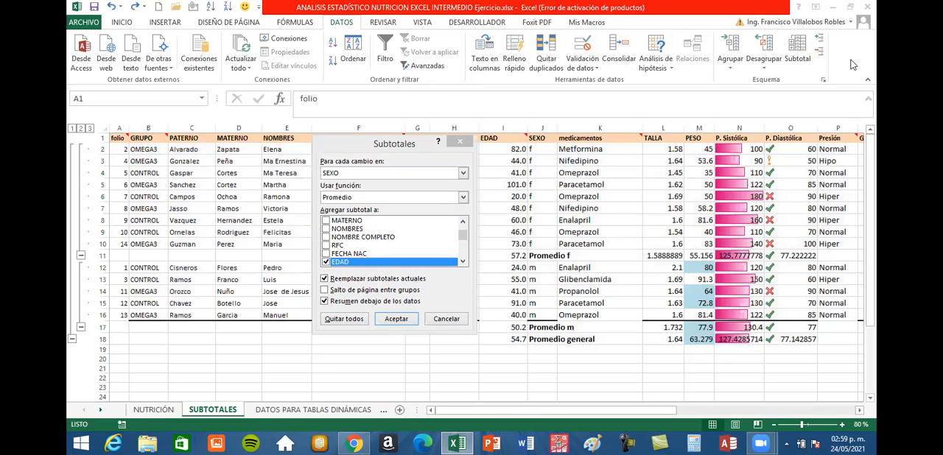